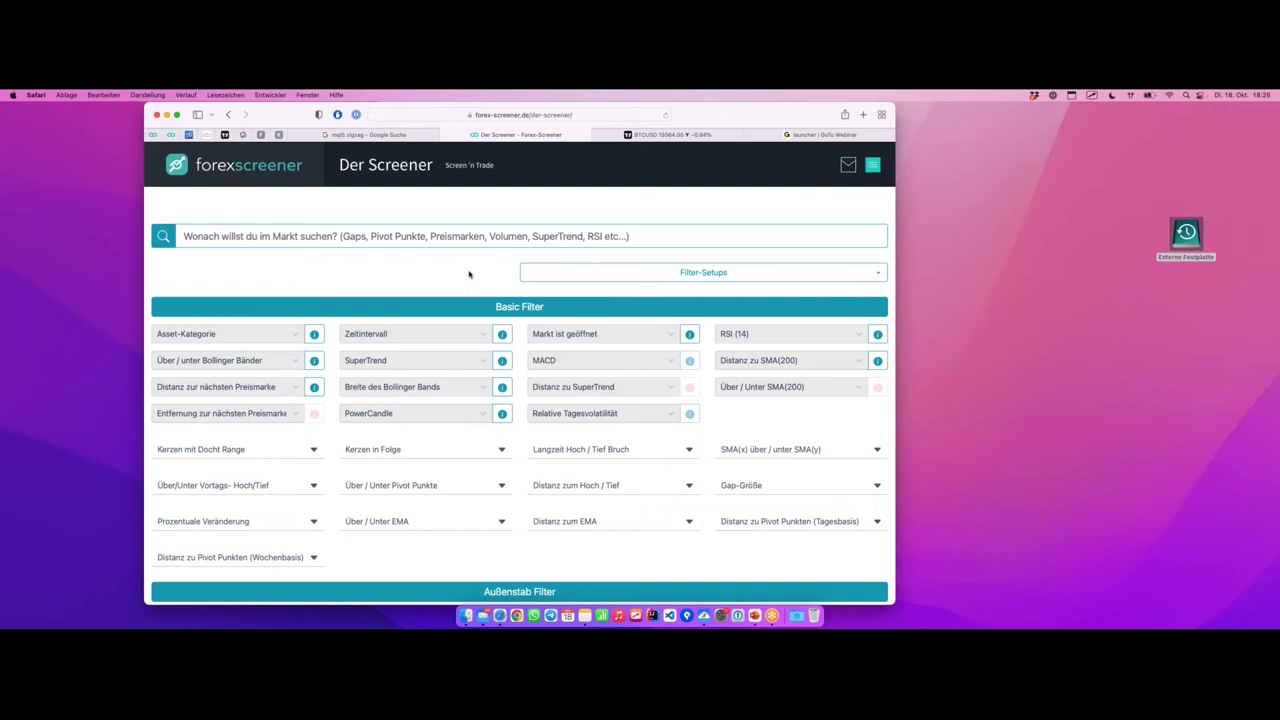
# - Review the available screener filters from the Basic Filter section through the Außenstab, Fibonacci, Trend and Ichimoku sections
pyautogui.moveTo(494, 311); pyautogui.dragTo(545, 316)
pyautogui.click(786, 337)
pyautogui.click(786, 334)
pyautogui.scroll(-1, 667, 397)
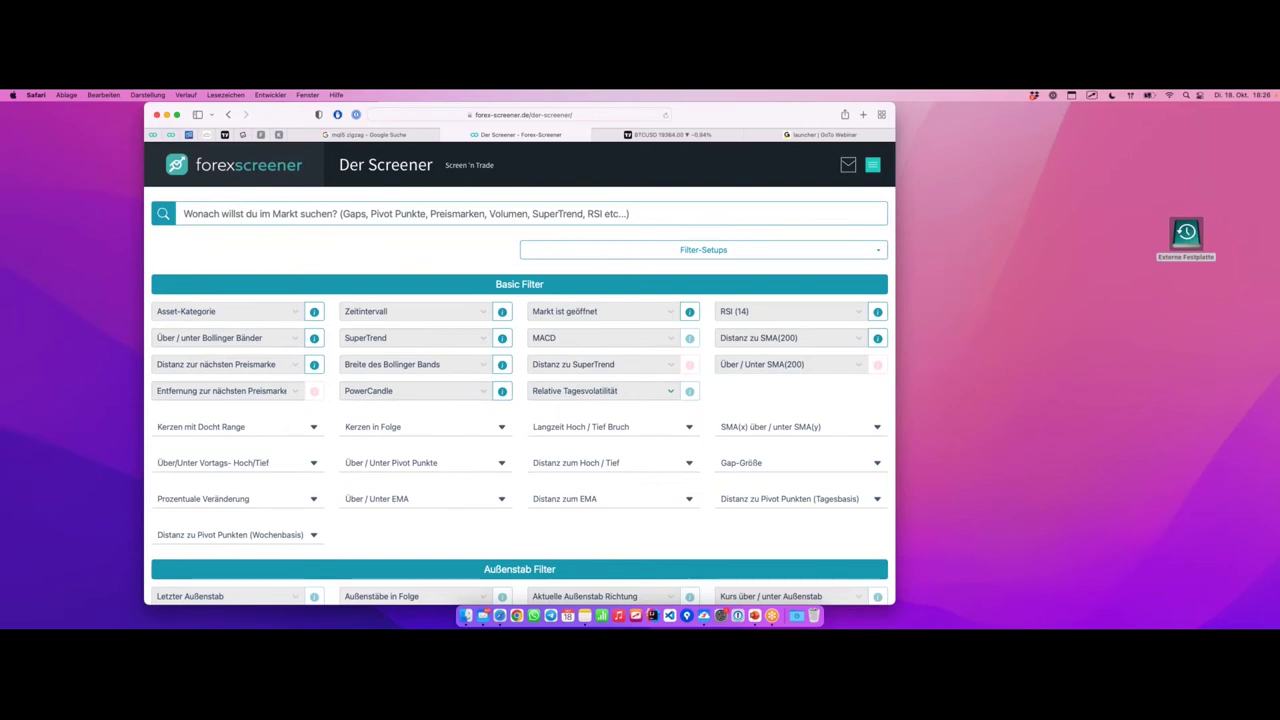
pyautogui.scroll(-2, 677, 395)
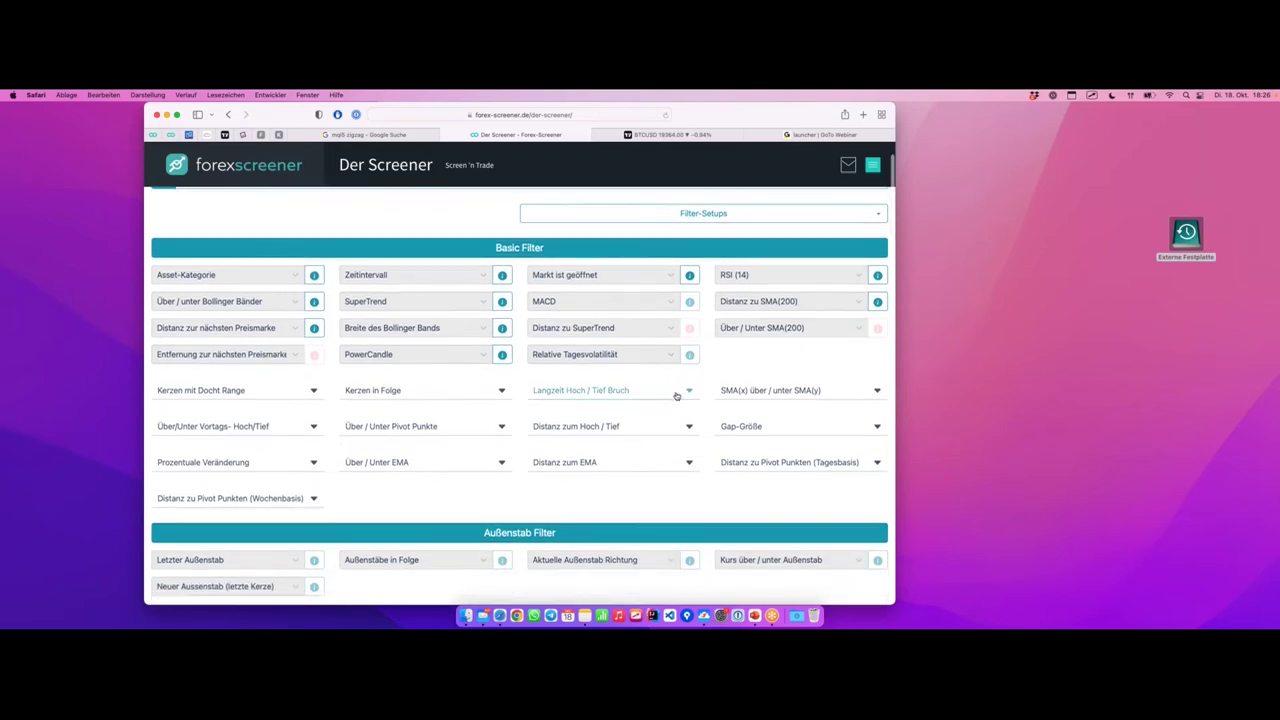
pyautogui.scroll(-10, 676, 396)
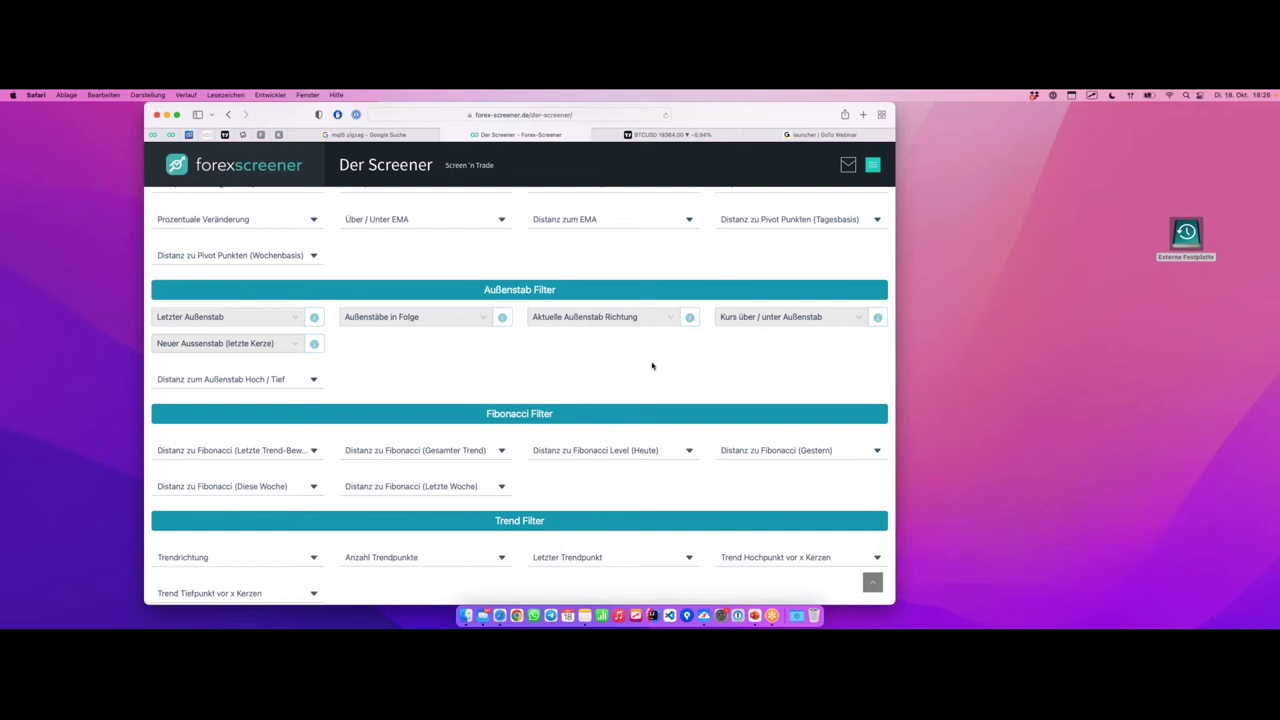
pyautogui.scroll(-3, 546, 327)
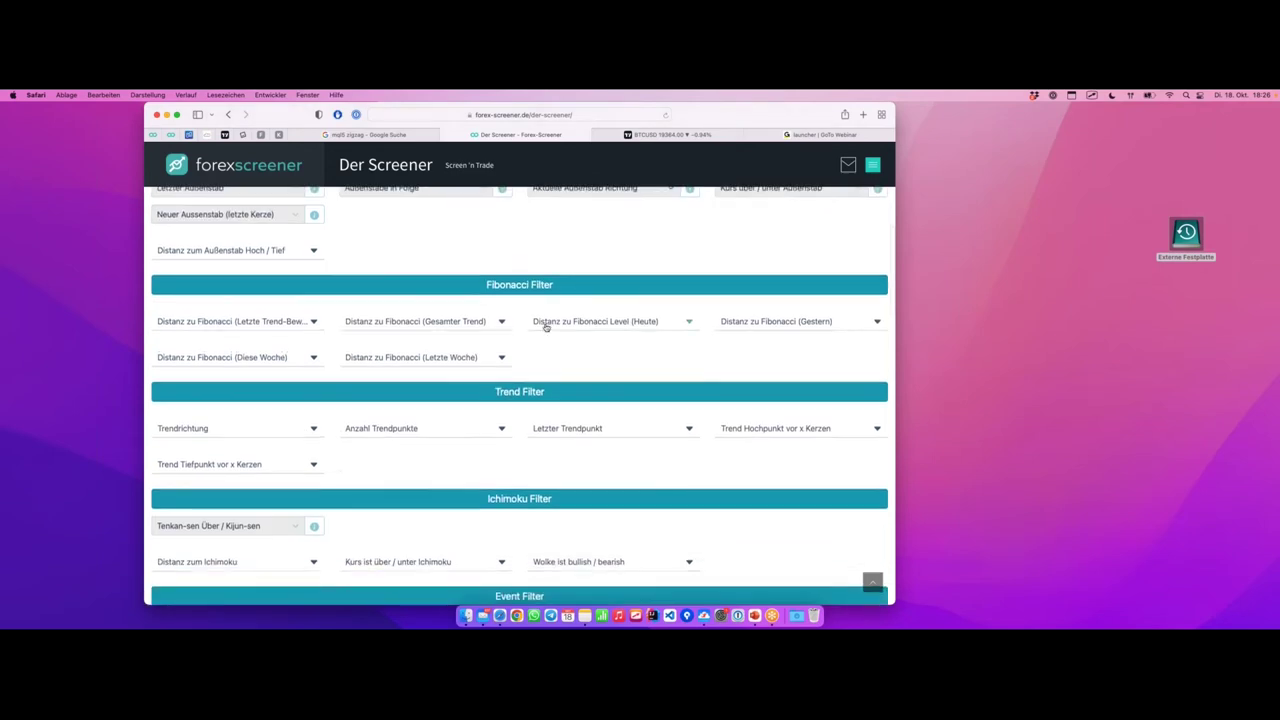
pyautogui.scroll(1, 494, 483)
pyautogui.moveTo(530, 458); pyautogui.dragTo(546, 458)
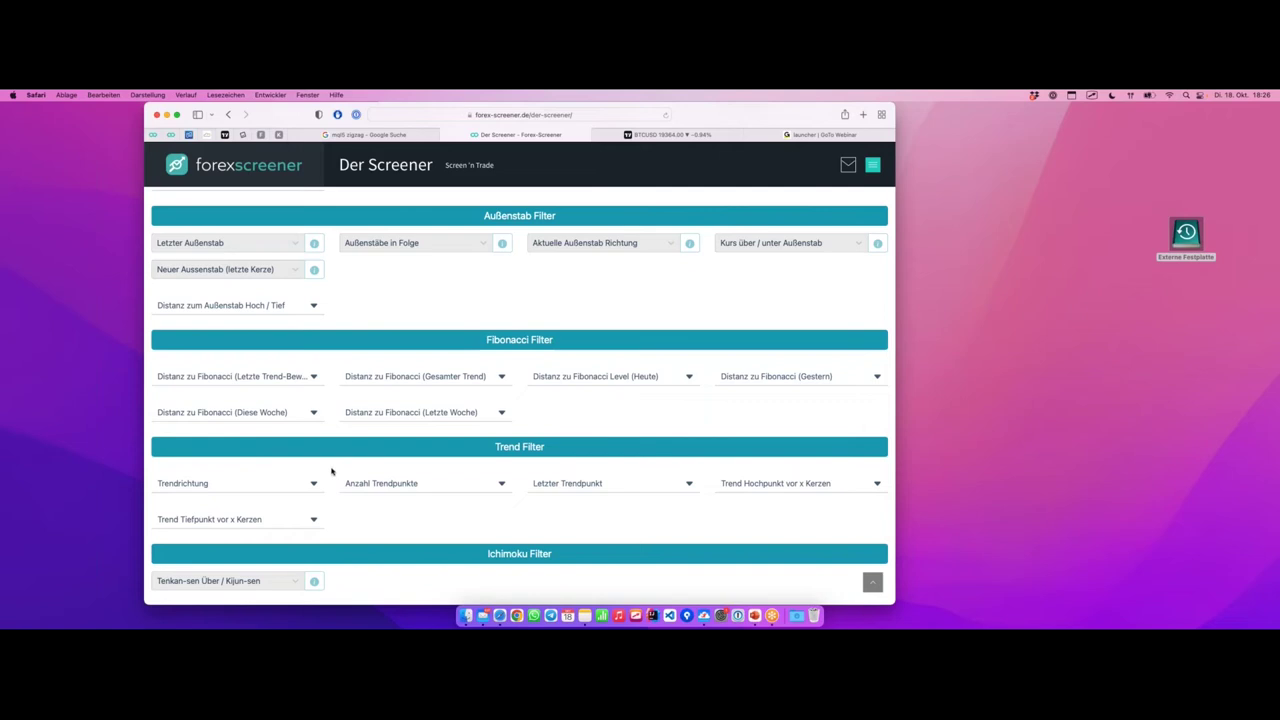
# - Expand the Trendrichtung group in the Trend Filter section and set the general Trendrichtung filter to Aufwärtstrend
pyautogui.click(291, 480)
pyautogui.scroll(-2, 320, 453)
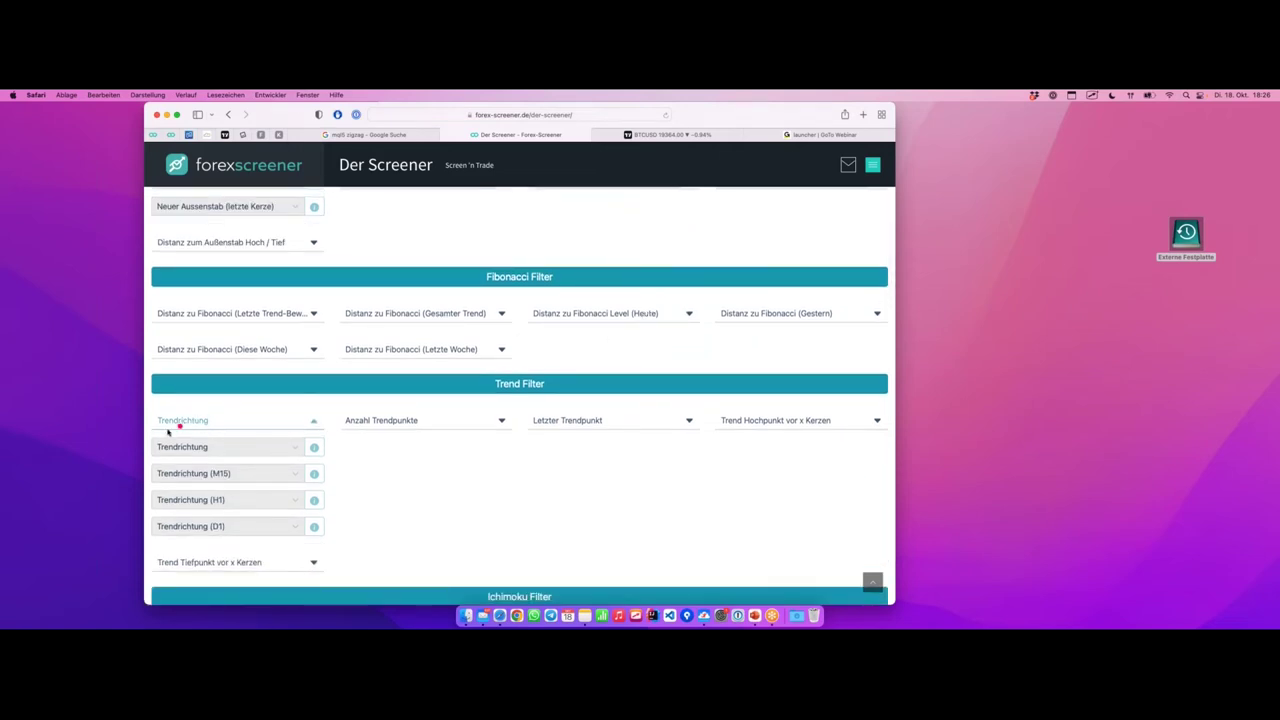
pyautogui.moveTo(154, 429); pyautogui.dragTo(314, 430)
pyautogui.click(261, 450)
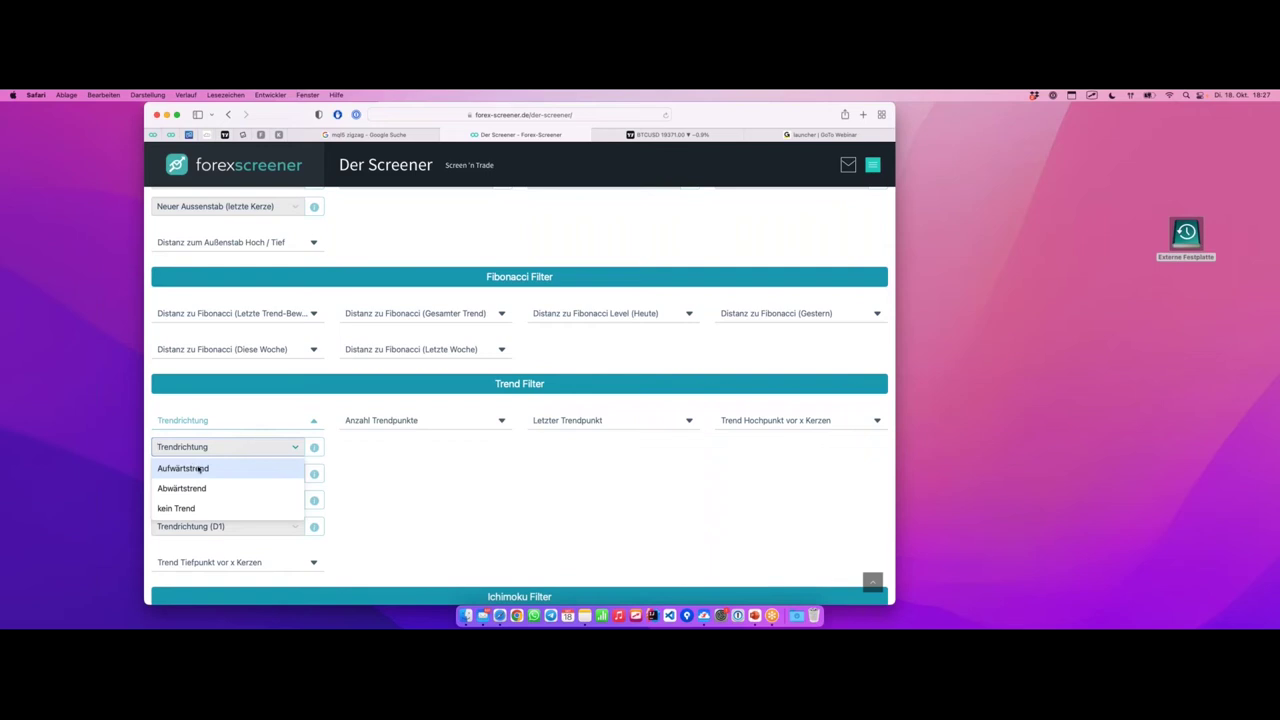
pyautogui.click(198, 468)
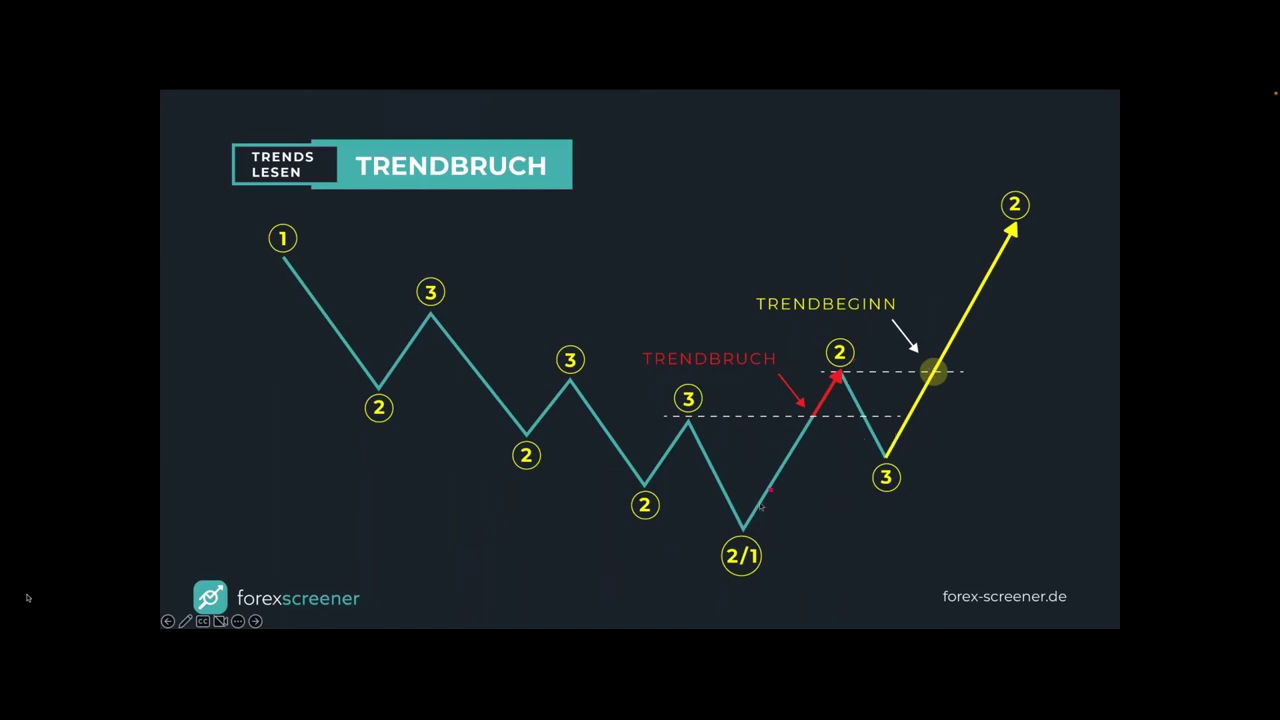
pyautogui.moveTo(745, 531)
pyautogui.mouseDown()
pyautogui.moveTo(823, 424)
pyautogui.moveTo(838, 373)
pyautogui.moveTo(875, 449)
pyautogui.moveTo(921, 380)
pyautogui.mouseUp()
pyautogui.moveTo(1010, 228)
pyautogui.mouseDown()
pyautogui.moveTo(1017, 336)
pyautogui.moveTo(1068, 175)
pyautogui.moveTo(1084, 236)
pyautogui.moveTo(1100, 235)
pyautogui.moveTo(1115, 136)
pyautogui.mouseUp()
# - Switch back to the browser, open the NDX1-H1 result's chart in MetaTrader and switch to the trading platform
pyautogui.press('super+Tab')
pyautogui.scroll(-10, 398, 461)
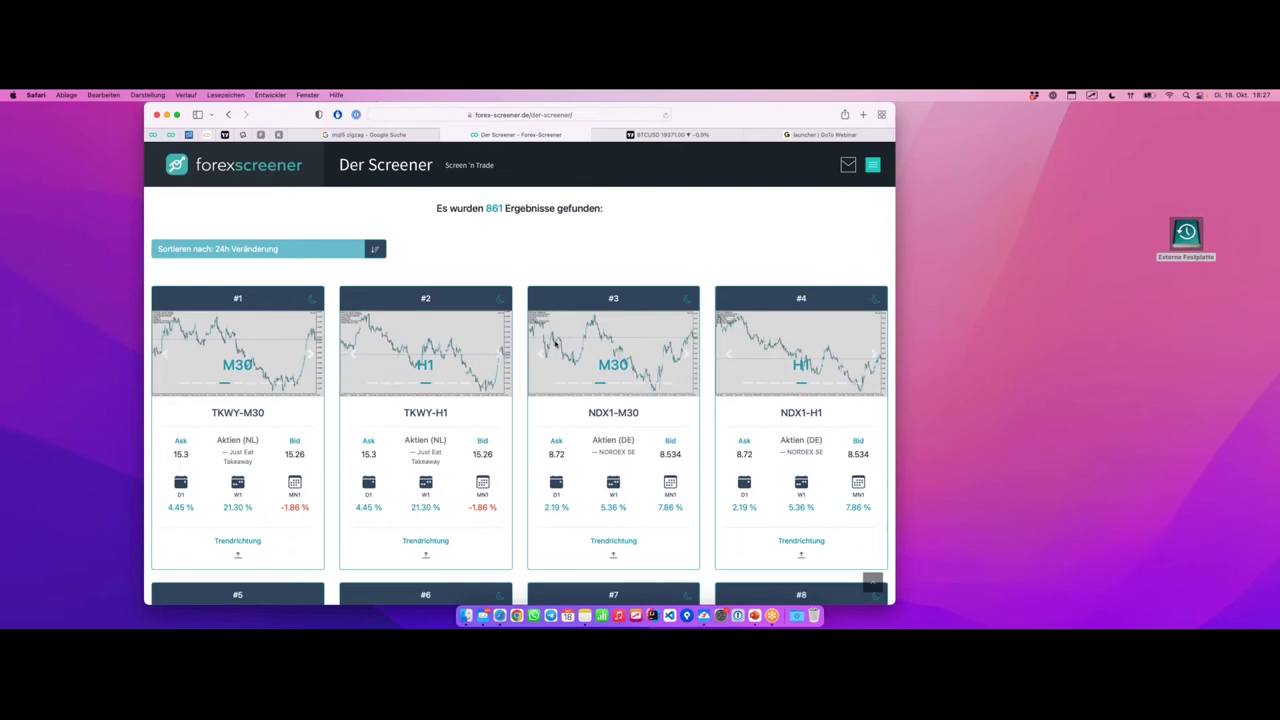
pyautogui.scroll(-1, 653, 311)
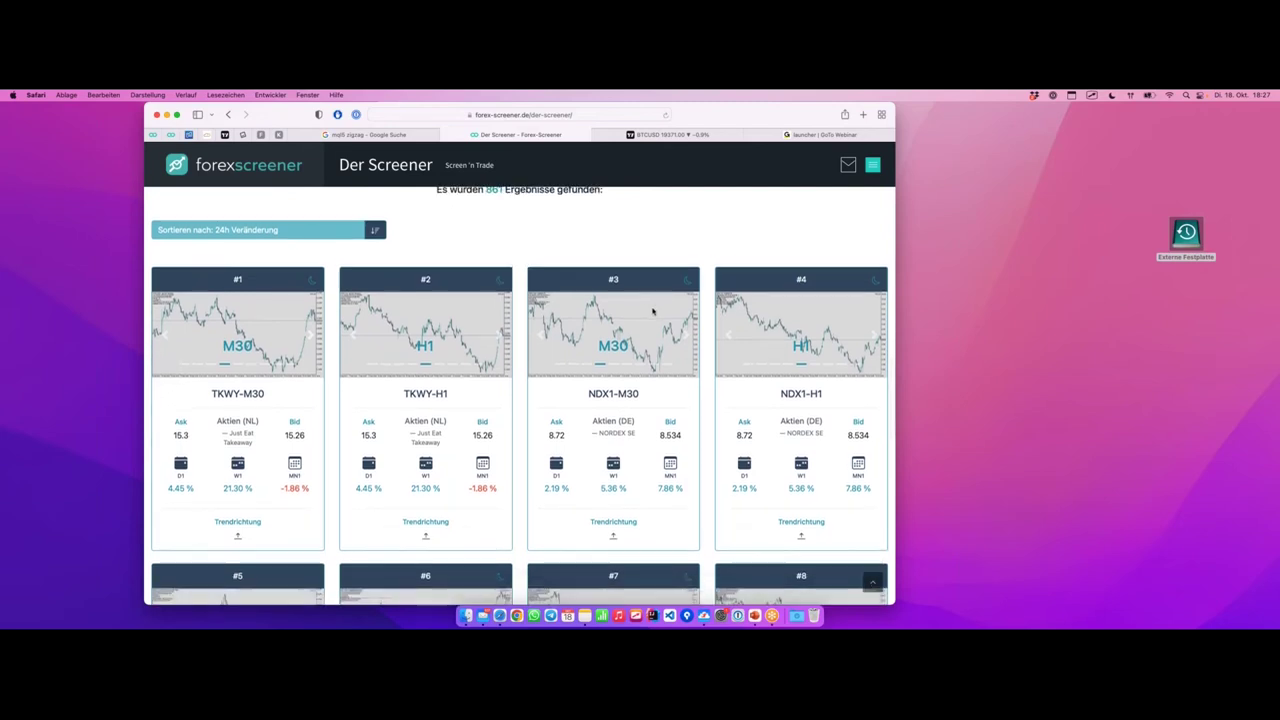
pyautogui.scroll(2, 648, 311)
pyautogui.scroll(-2, 594, 266)
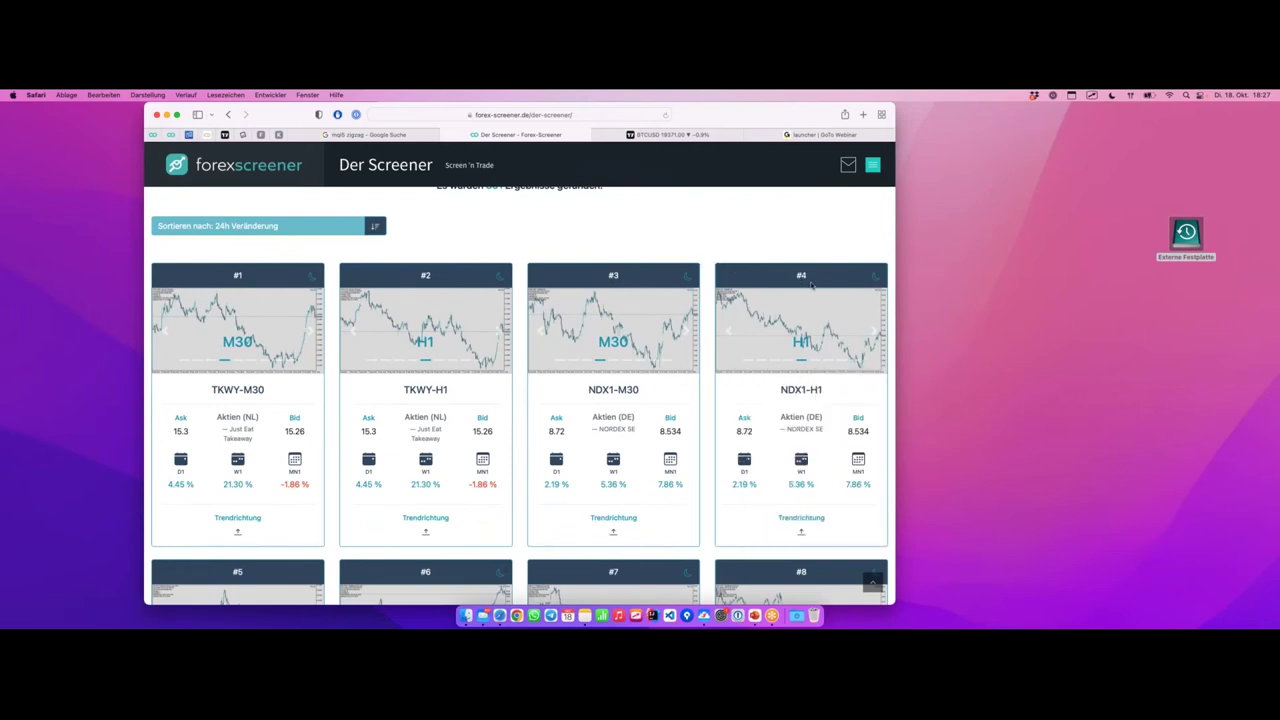
pyautogui.click(823, 430)
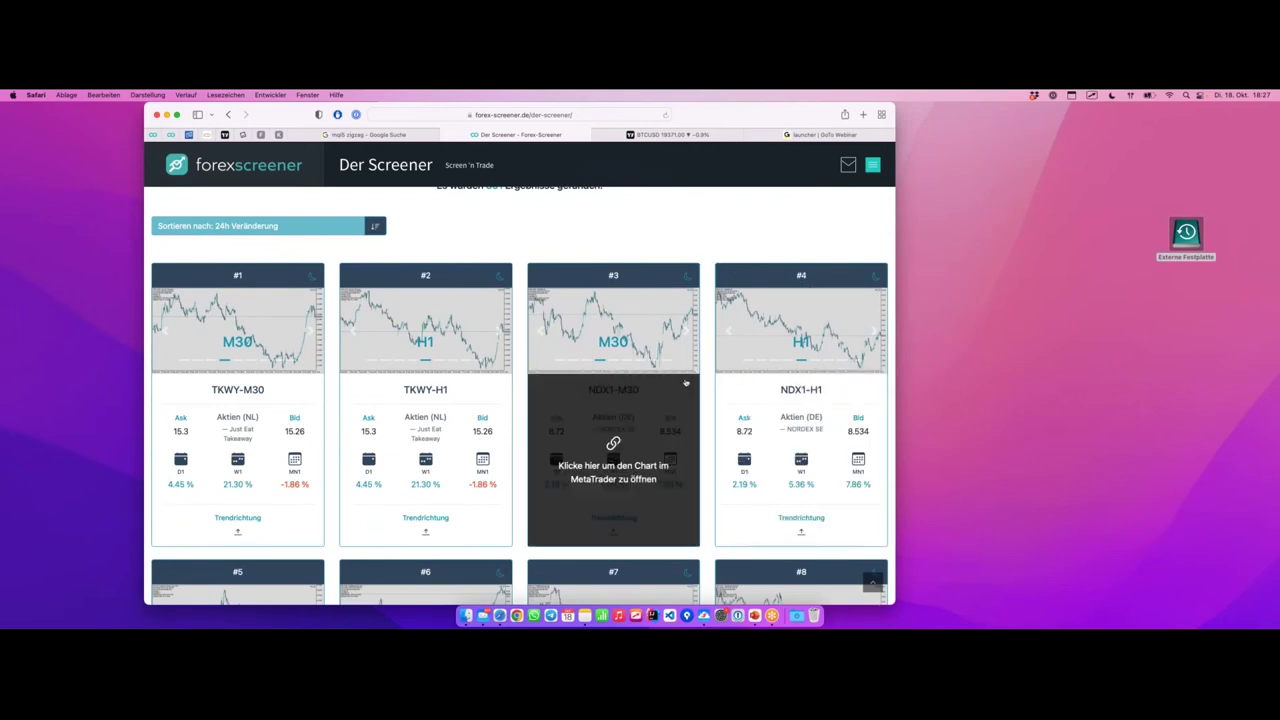
pyautogui.hotkey('ctrl', 'Right')
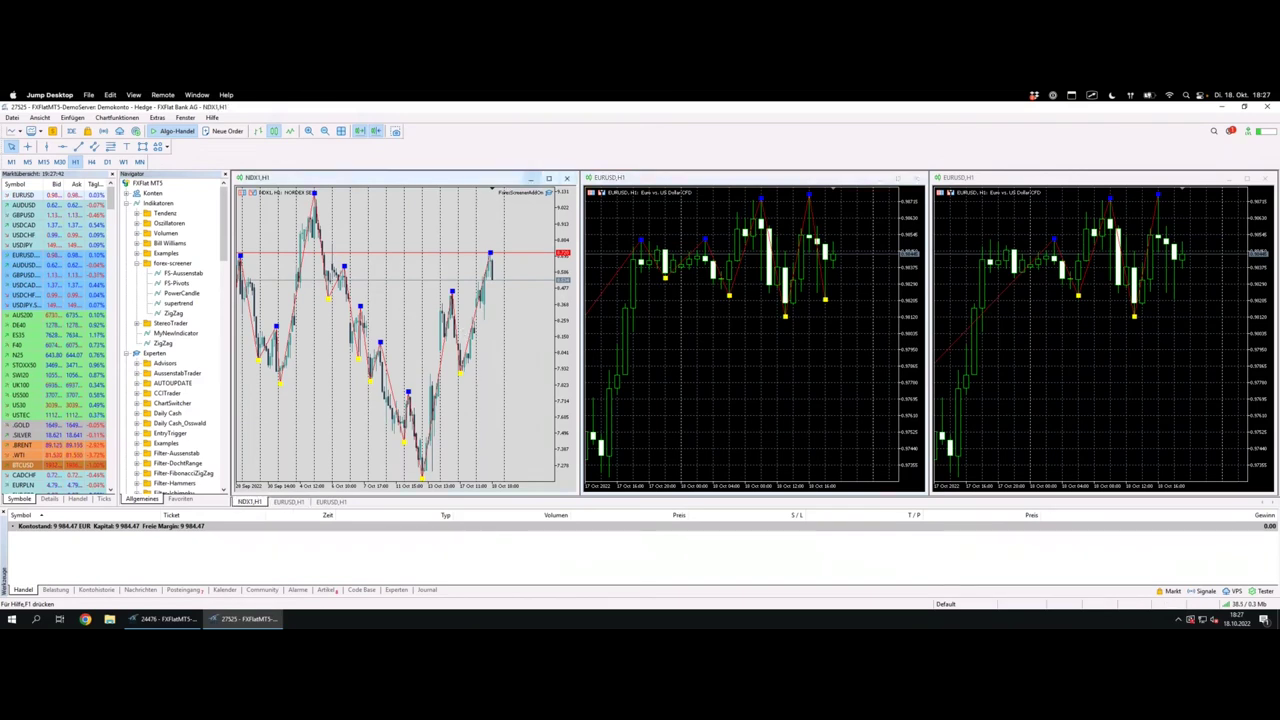
# - Maximize the NDX1,H1 chart and inspect its most recent ZigZag high points
pyautogui.click(561, 178)
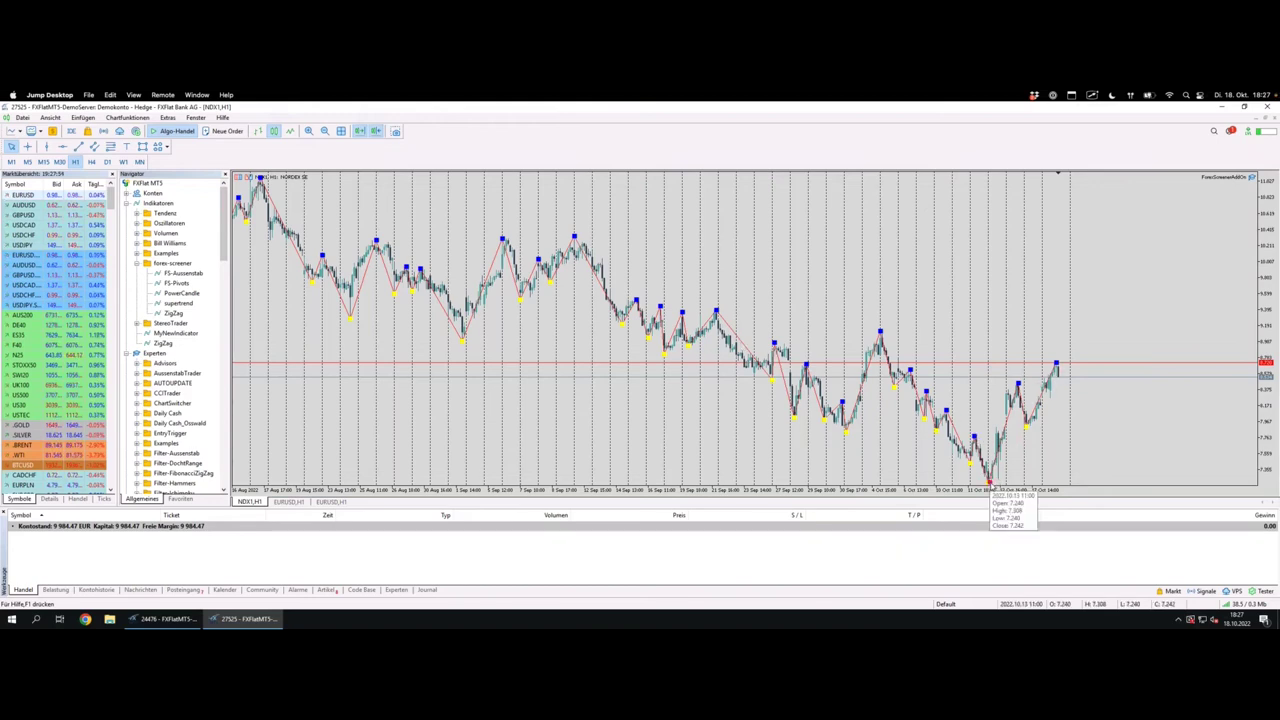
pyautogui.click(1021, 385)
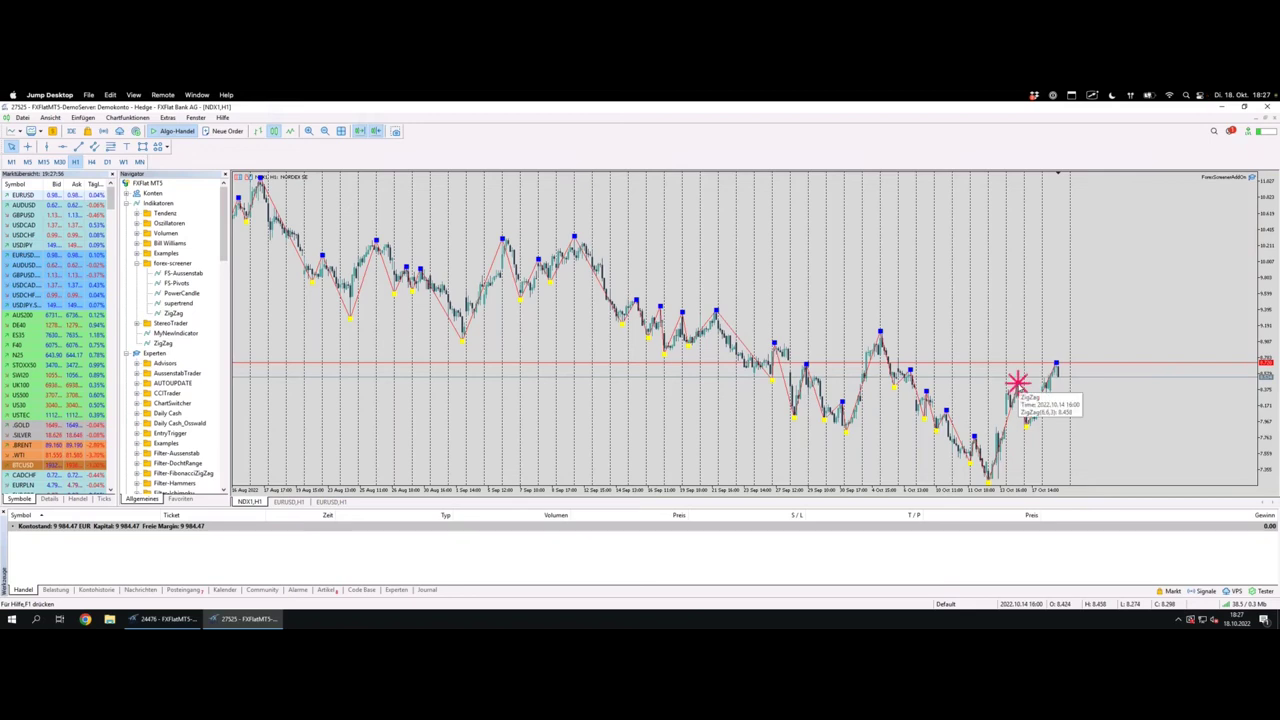
pyautogui.click(1057, 364)
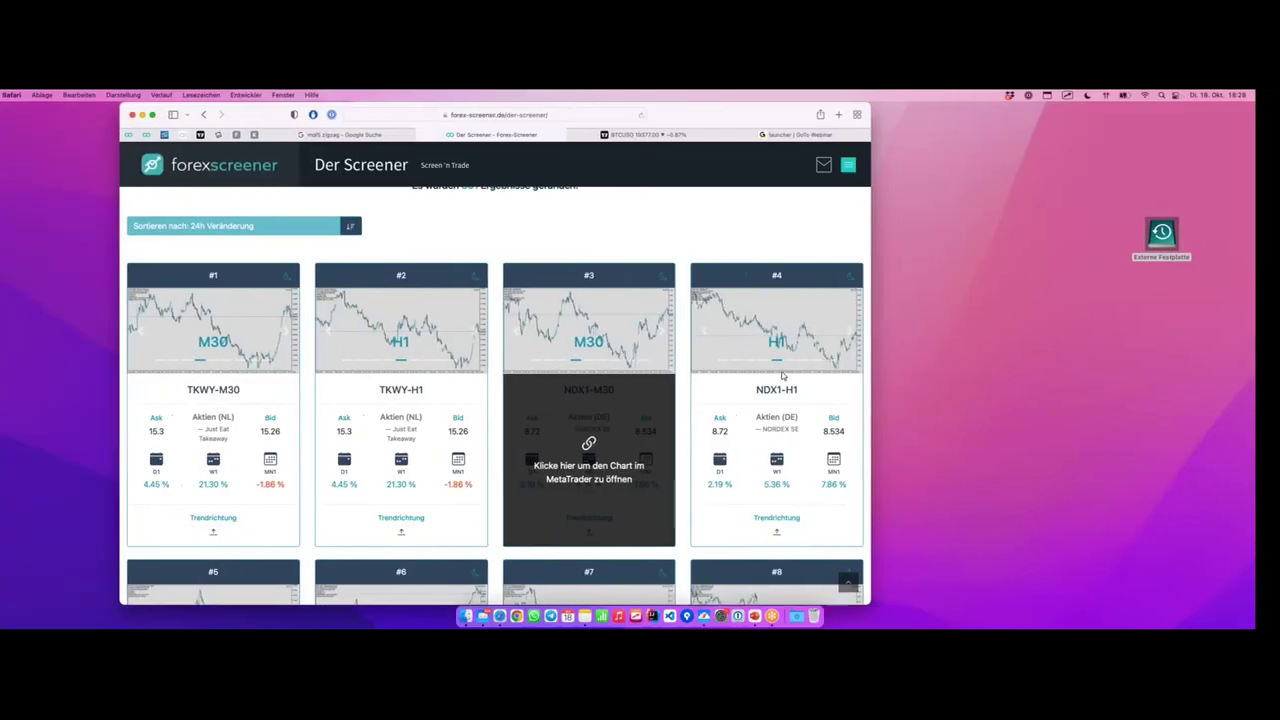
# - Return to the screener's Trend Filter section and change the general Trendrichtung filter to Abwärtstrend
pyautogui.scroll(4, 519, 400)
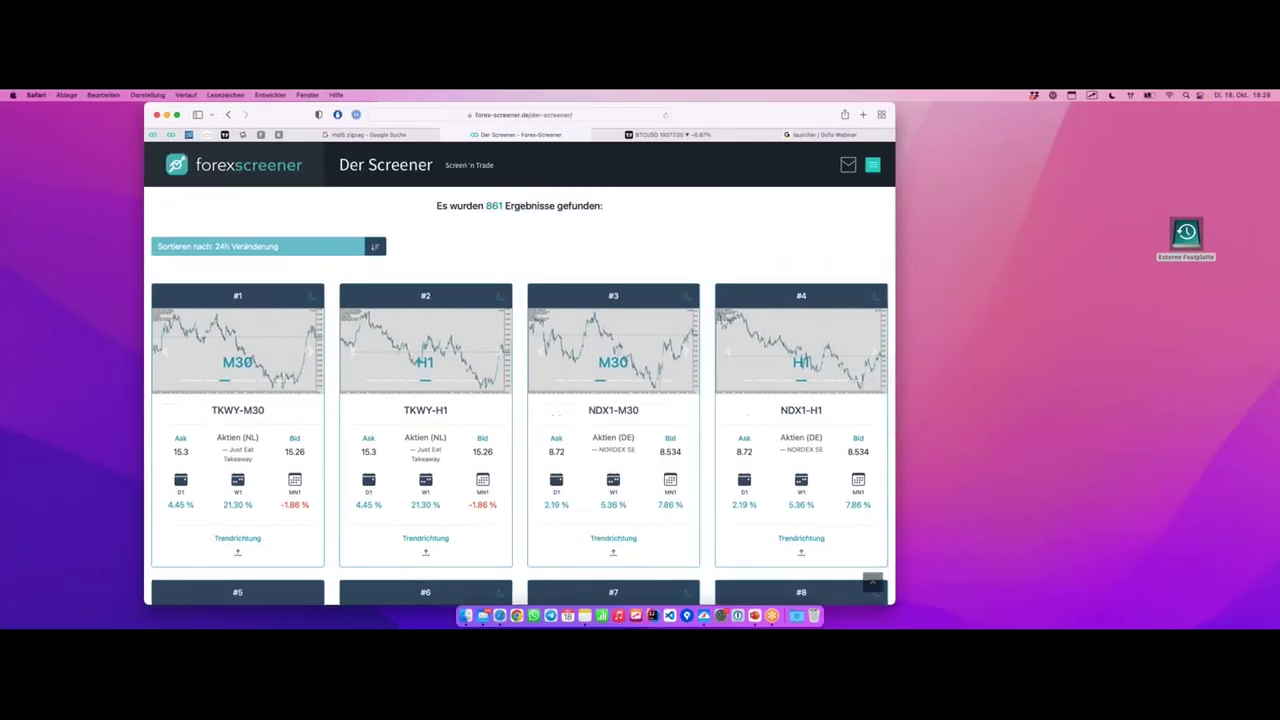
pyautogui.scroll(3, 519, 400)
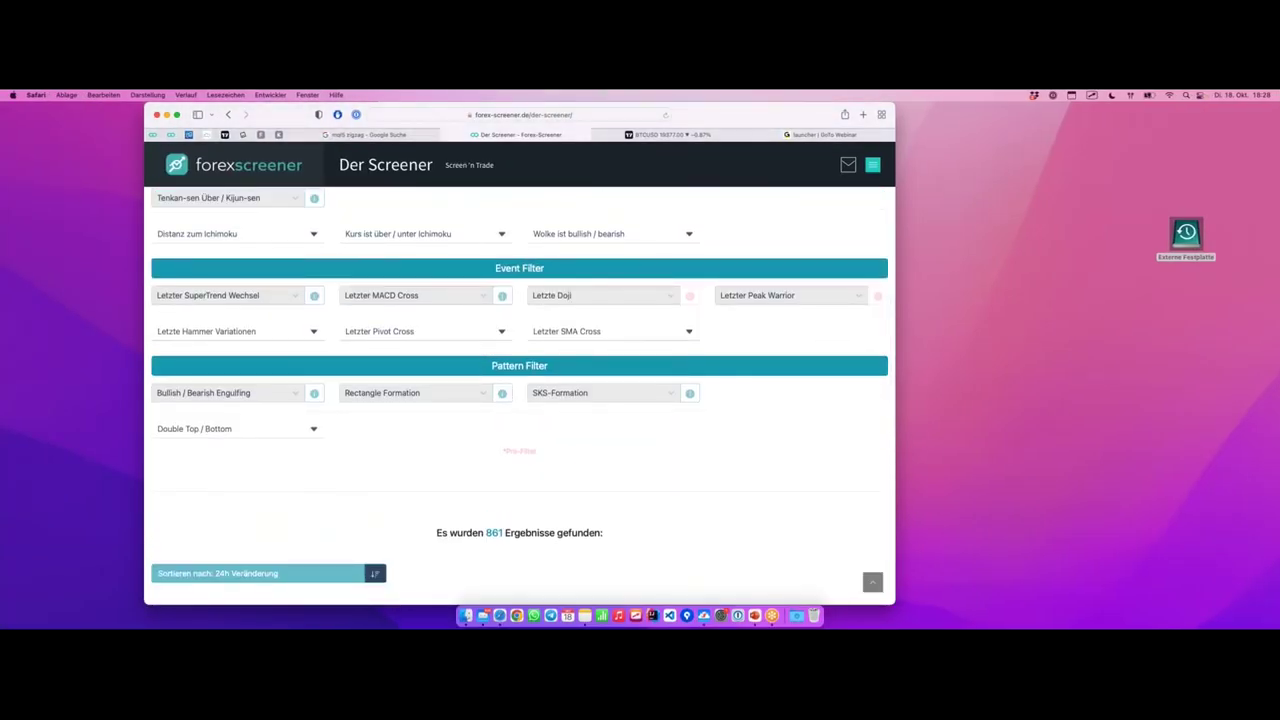
pyautogui.scroll(8, 352, 297)
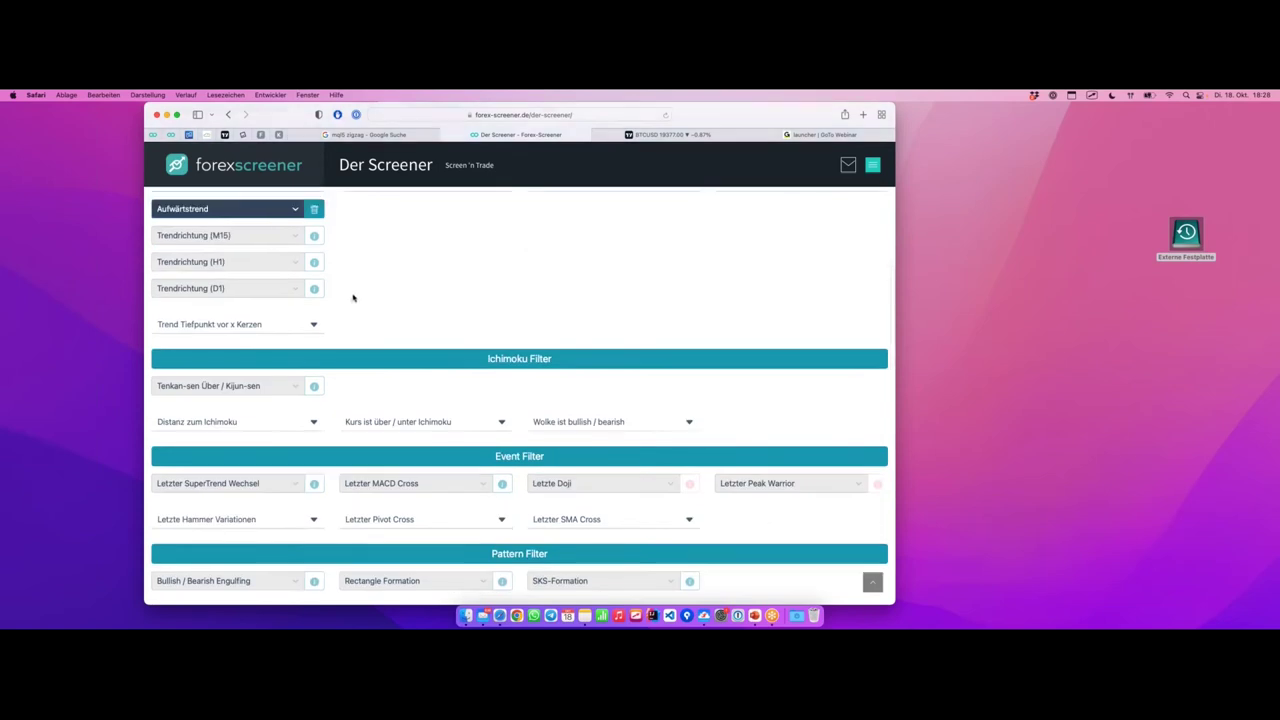
pyautogui.click(250, 387)
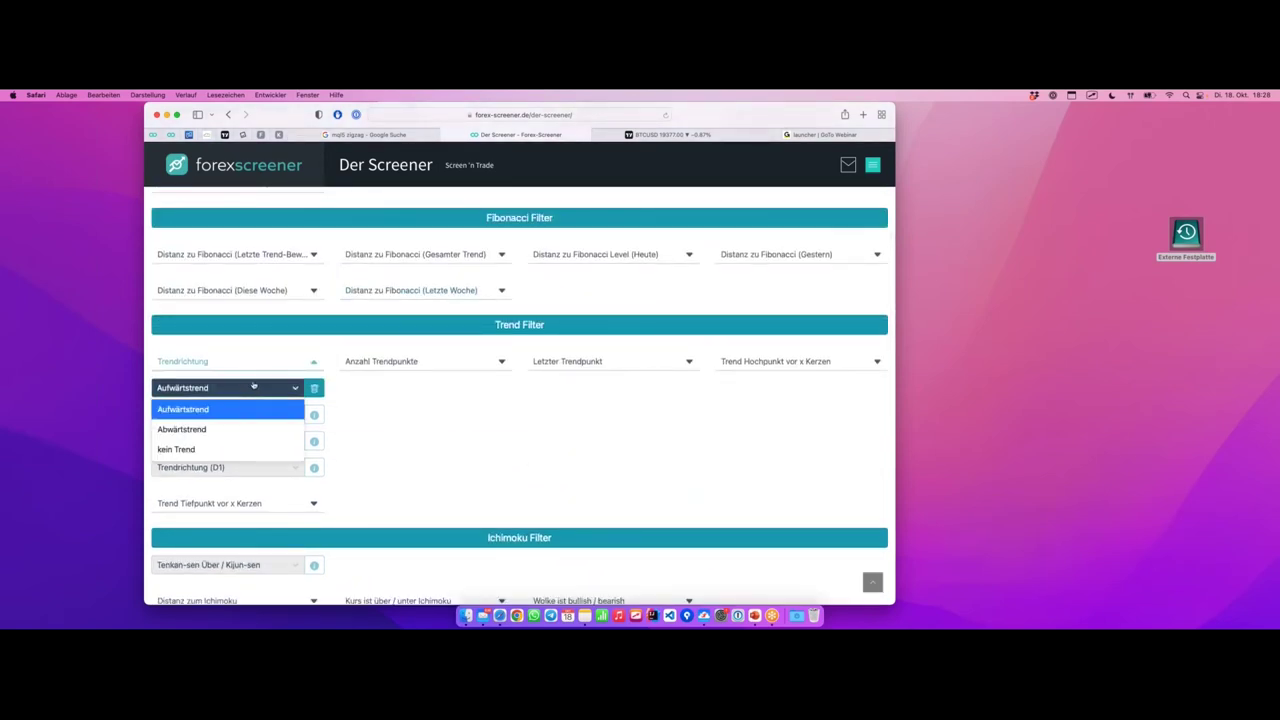
pyautogui.click(231, 429)
# - Open the TKWY-W1 result's chart in MetaTrader and switch to the trading platform
pyautogui.scroll(-15, 374, 399)
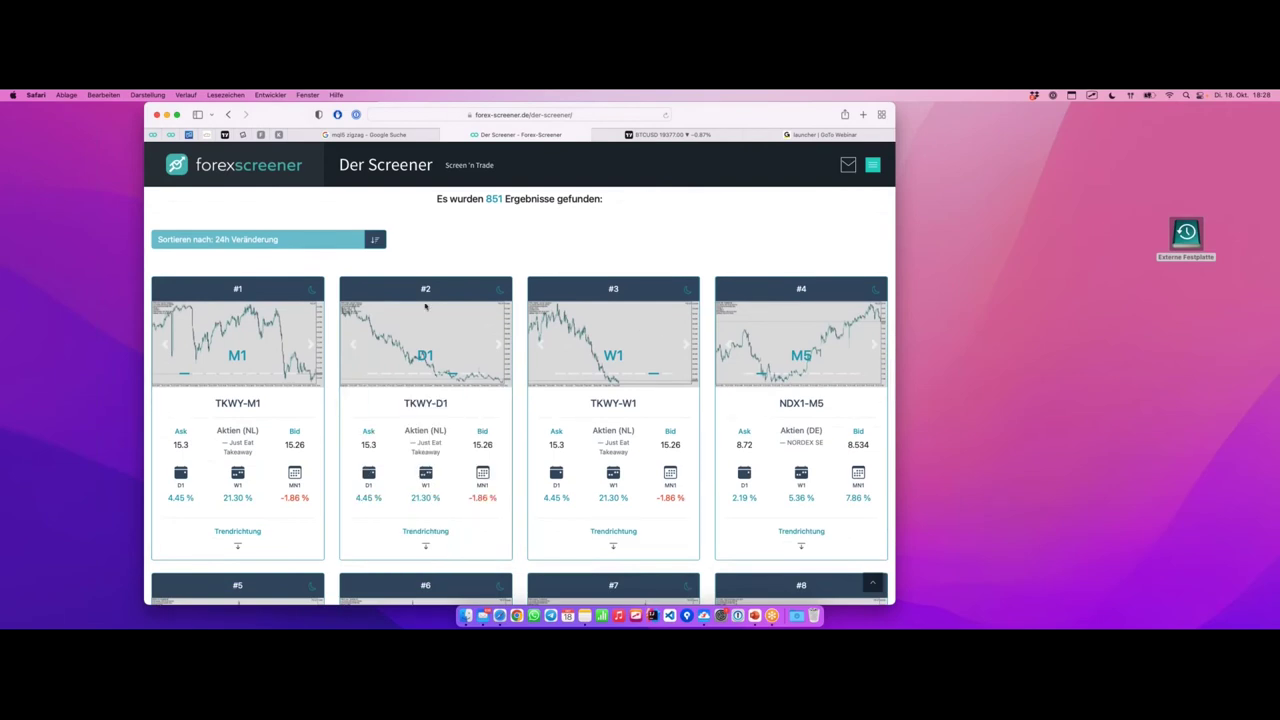
pyautogui.moveTo(634, 420)
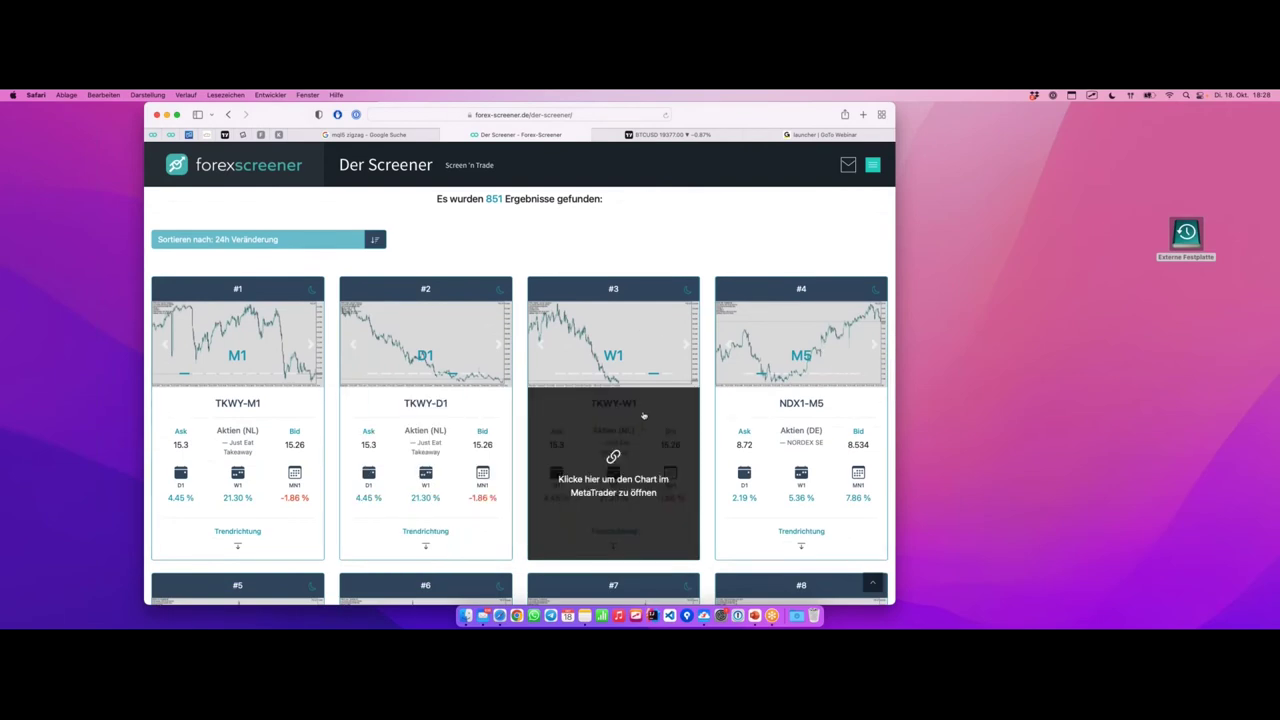
pyautogui.click(650, 416)
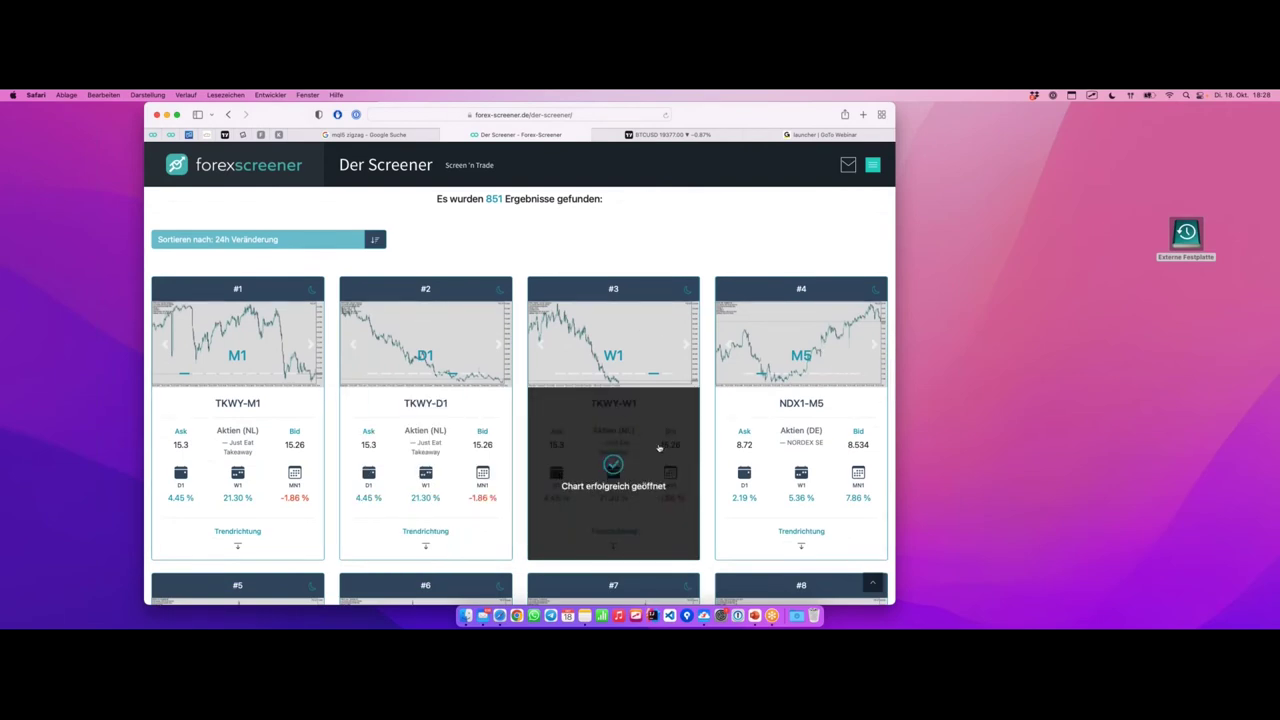
pyautogui.hotkey('ctrl', 'Right')
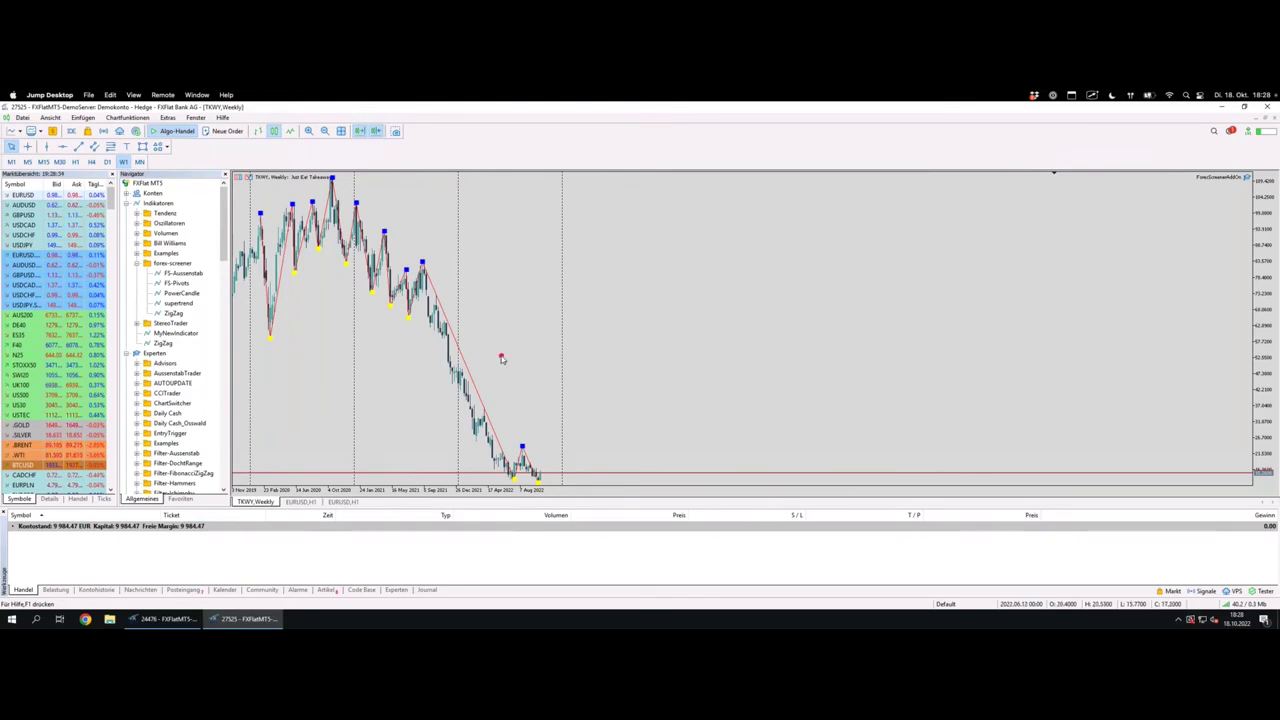
# - Examine the ZigZag highs and lows of the downtrend on the TKWY weekly chart
pyautogui.moveTo(424, 262)
pyautogui.moveTo(516, 485)
pyautogui.moveTo(333, 186)
pyautogui.mouseDown()
pyautogui.moveTo(342, 260)
pyautogui.moveTo(356, 206)
pyautogui.moveTo(375, 292)
pyautogui.moveTo(390, 240)
pyautogui.moveTo(409, 318)
pyautogui.moveTo(421, 268)
pyautogui.mouseUp()
pyautogui.moveTo(424, 268)
pyautogui.moveTo(421, 260)
pyautogui.mouseDown()
pyautogui.moveTo(505, 445)
pyautogui.moveTo(535, 475)
pyautogui.mouseUp()
# - Return to the screener's Trend Filter section, expand the Anzahl Trendpunkte group and view the options of its general filter
pyautogui.hotkey('ctrl', 'Left')
pyautogui.scroll(5, 441, 303)
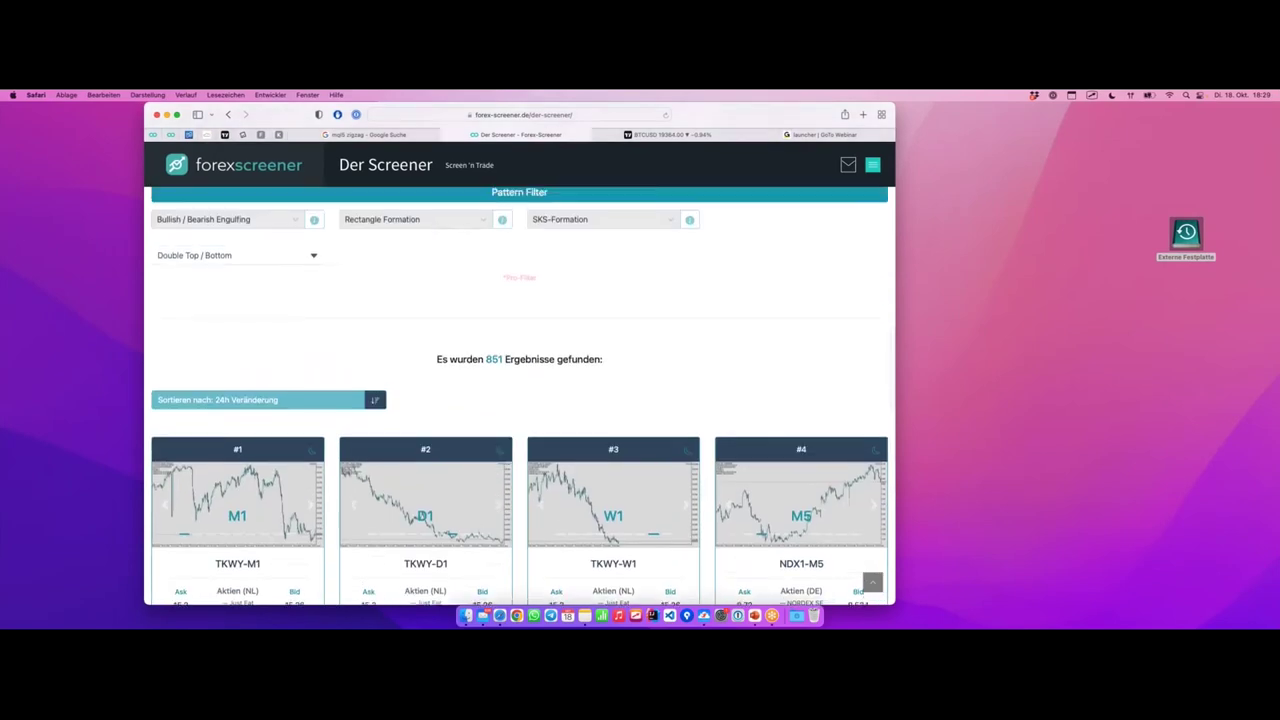
pyautogui.scroll(8, 441, 303)
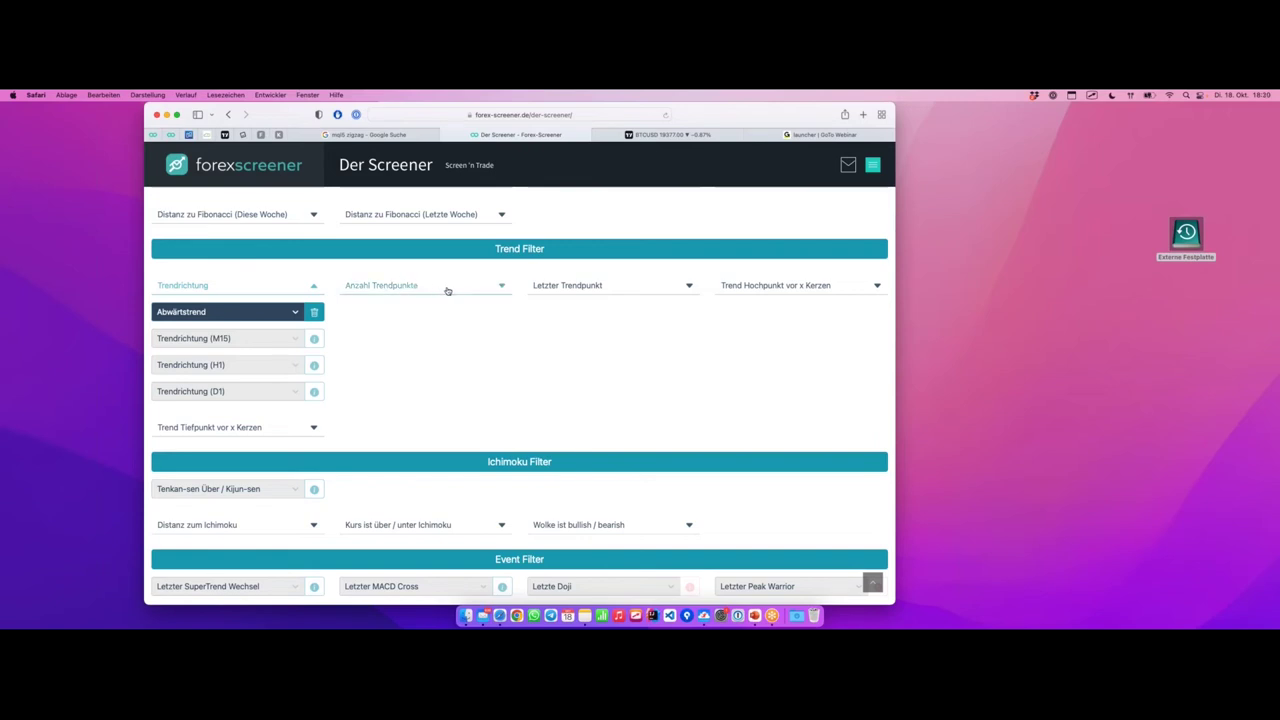
pyautogui.click(448, 288)
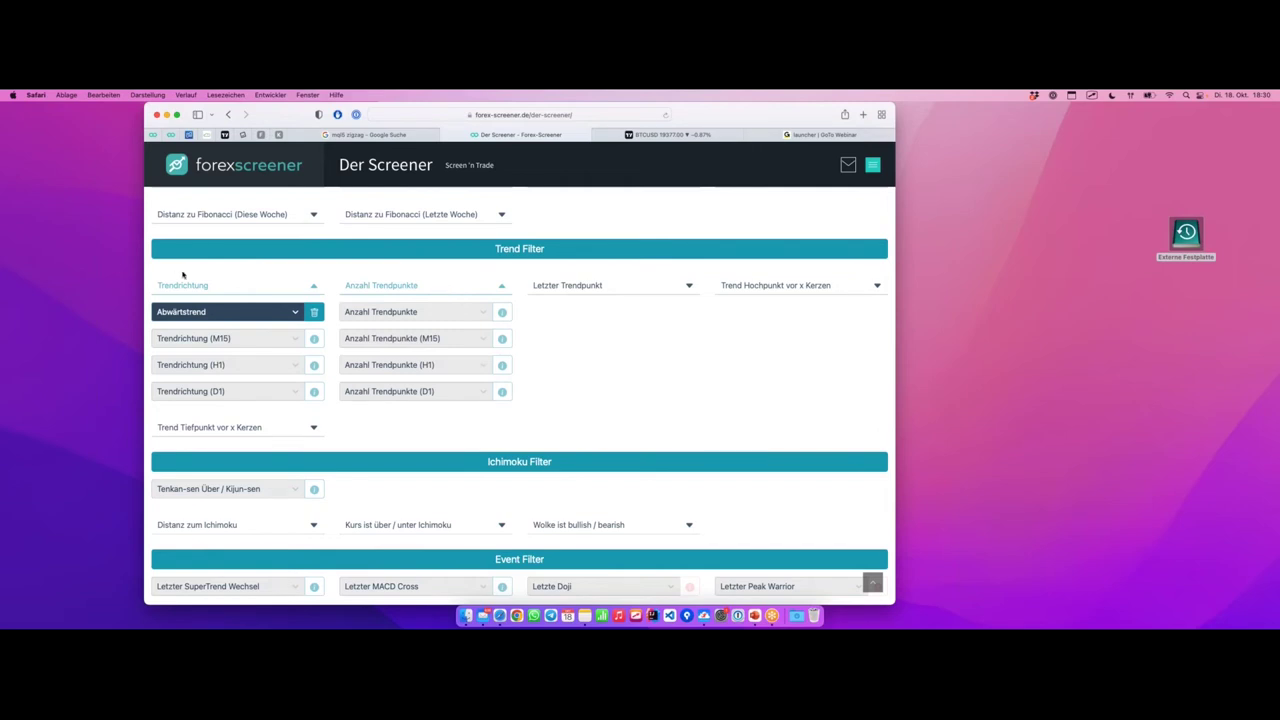
pyautogui.click(430, 315)
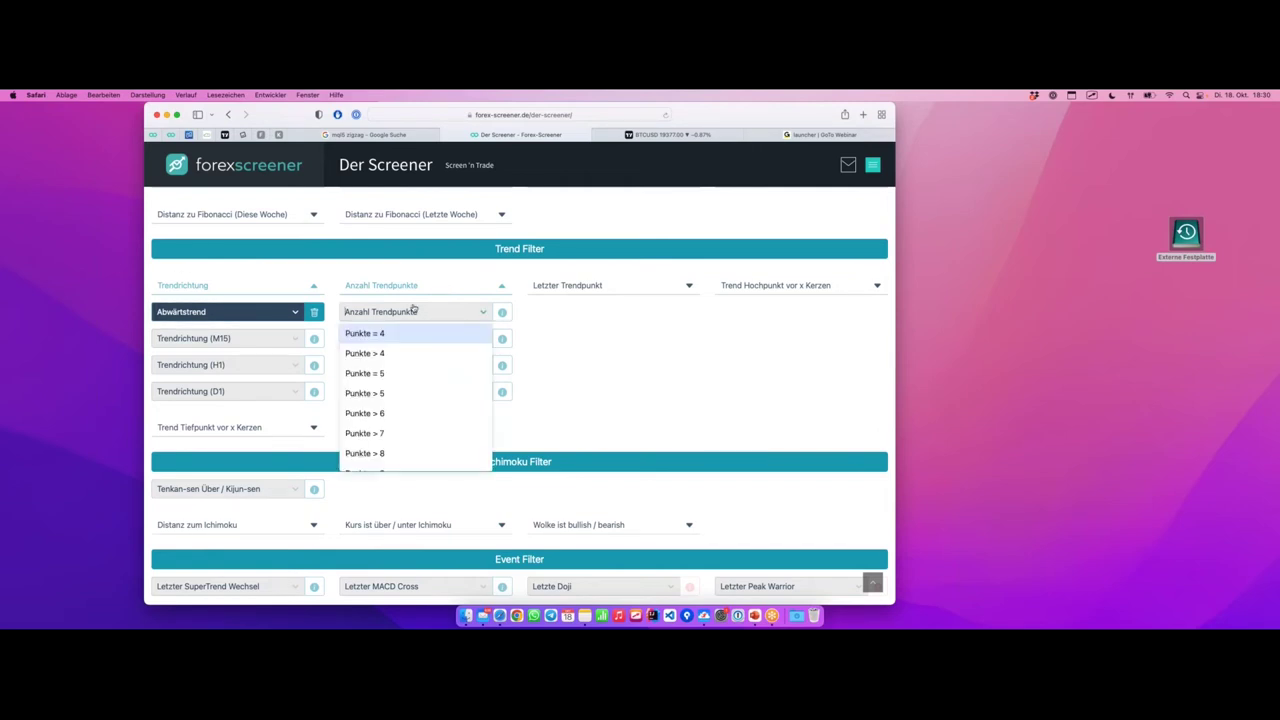
pyautogui.click(552, 346)
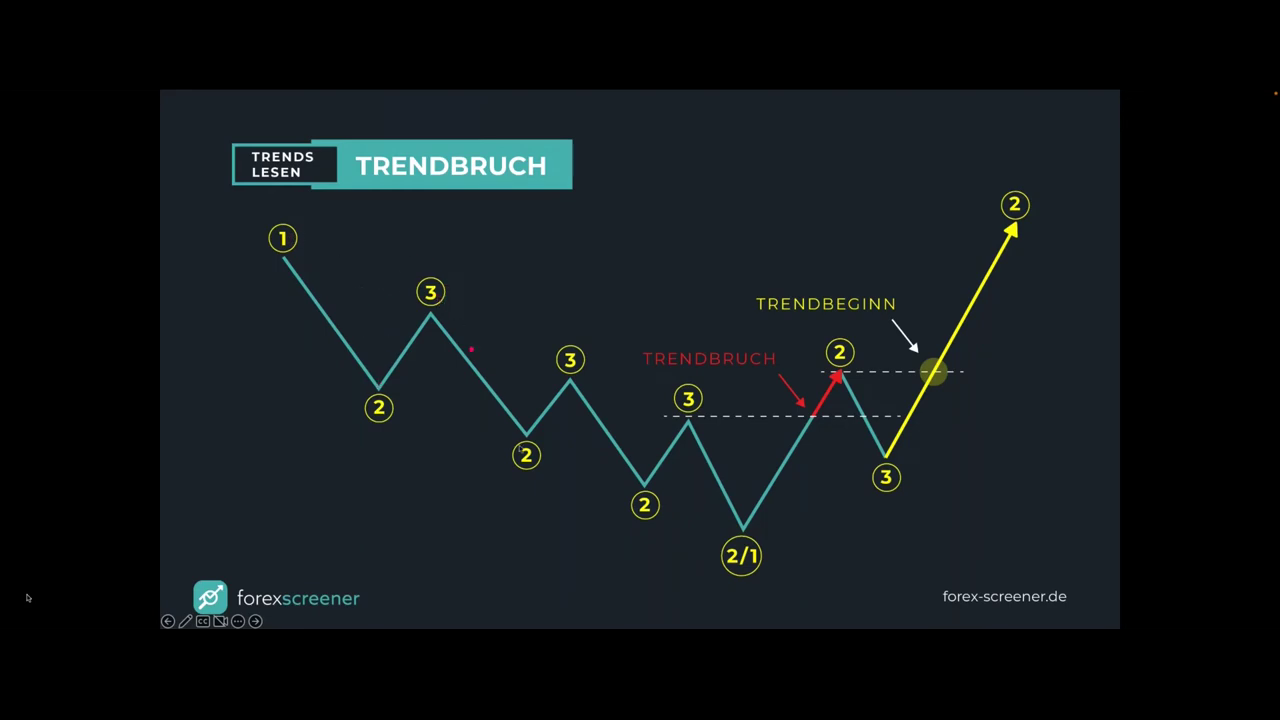
pyautogui.moveTo(548, 452); pyautogui.dragTo(556, 478)
pyautogui.moveTo(601, 353)
pyautogui.mouseDown()
pyautogui.moveTo(590, 379)
pyautogui.moveTo(621, 352)
pyautogui.mouseUp()
pyautogui.moveTo(670, 495); pyautogui.dragTo(668, 517)
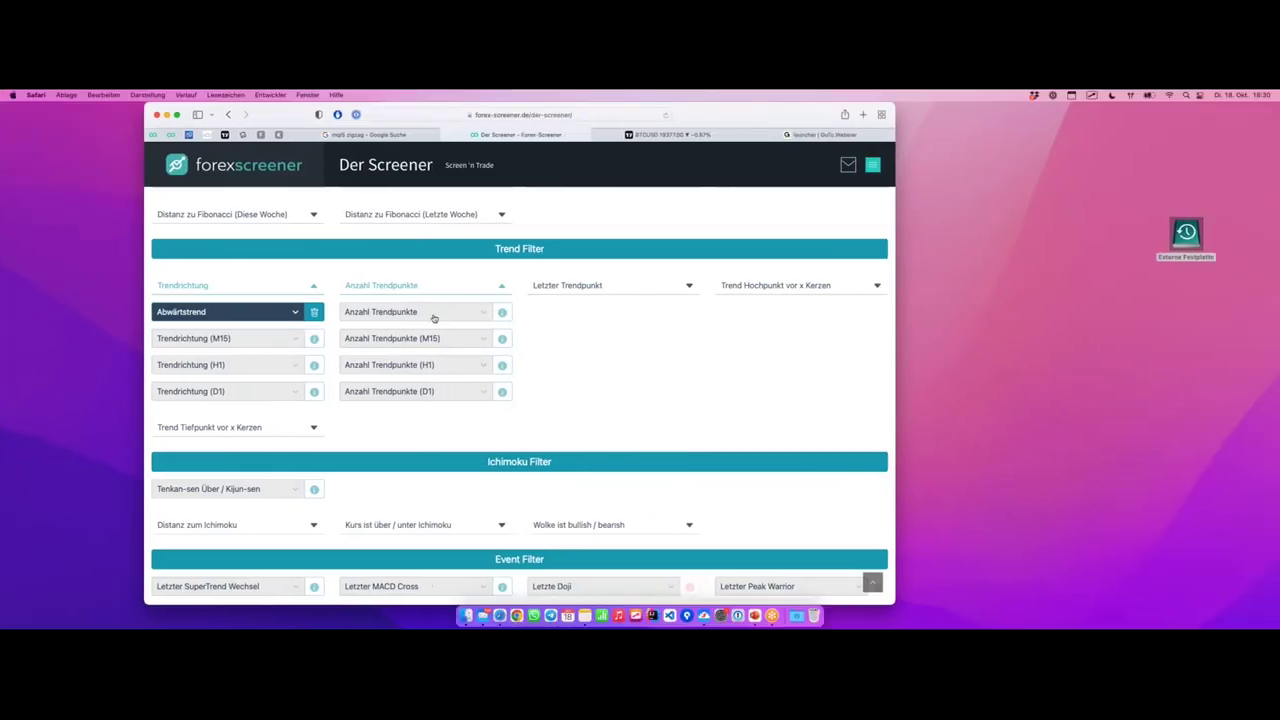
# - Set the general Anzahl Trendpunkte filter to Punkte = 4 and show the matching results
pyautogui.click(430, 313)
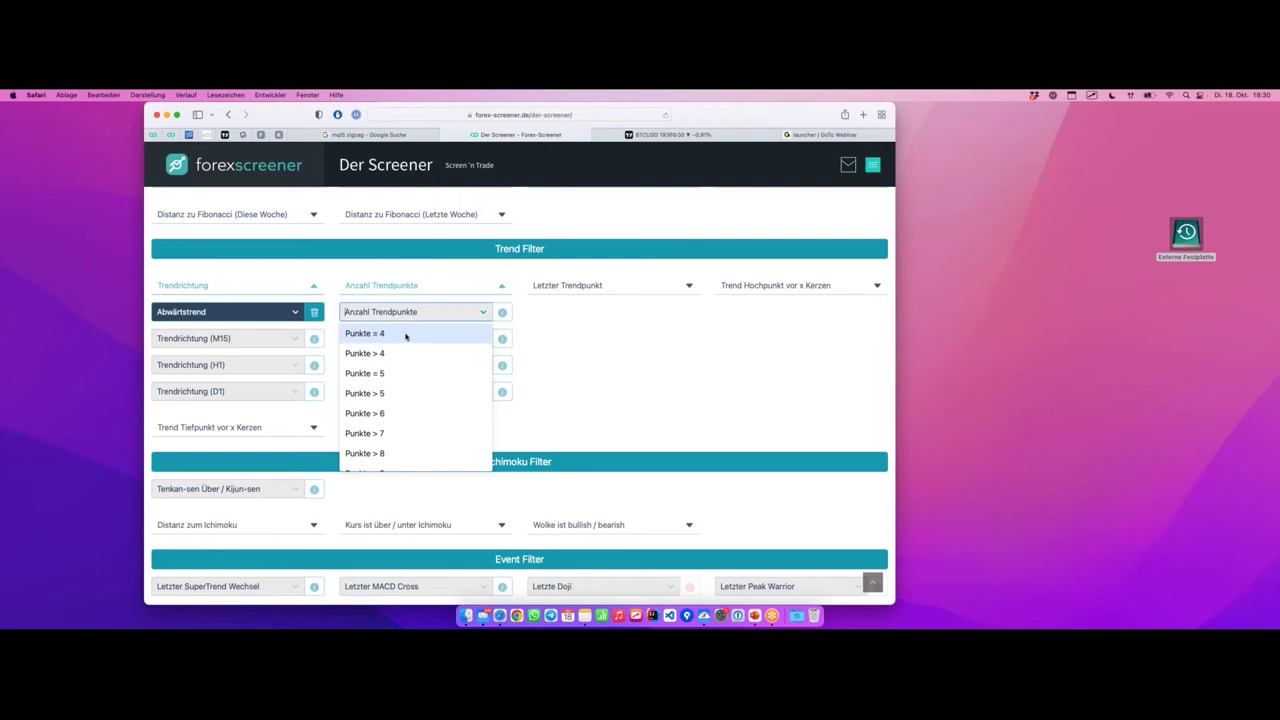
pyautogui.click(406, 337)
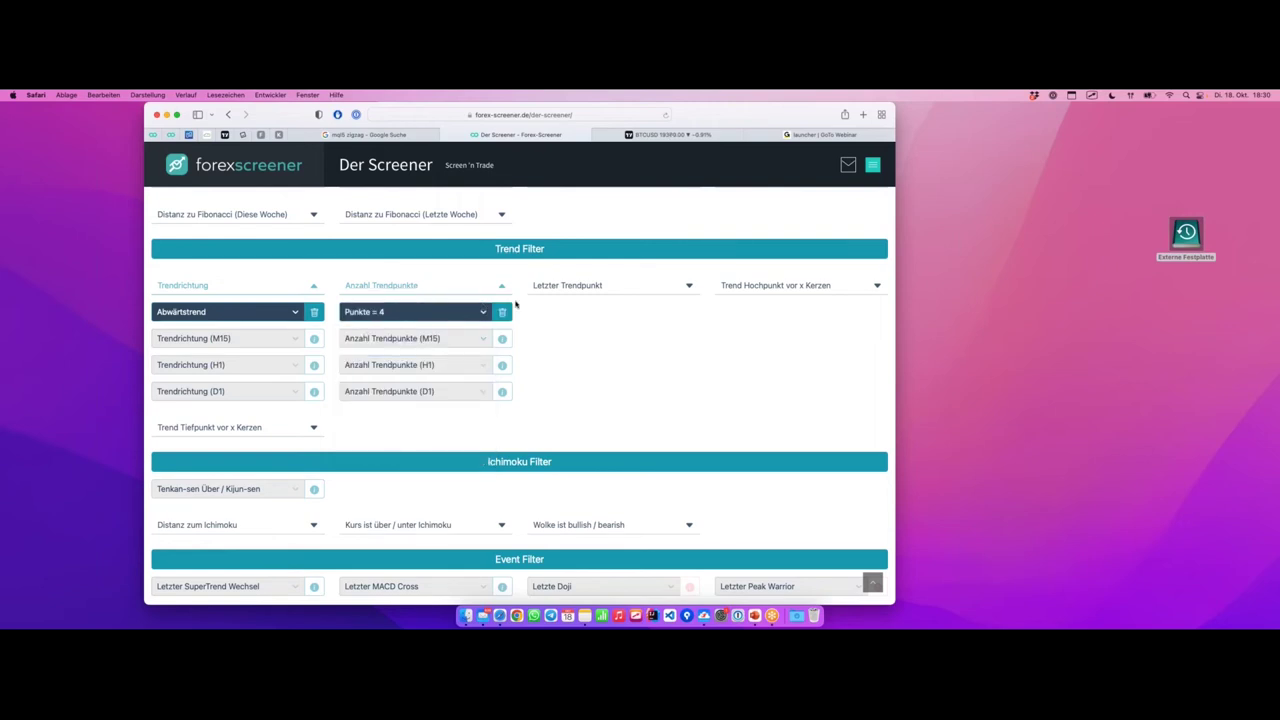
pyautogui.scroll(-10, 516, 304)
pyautogui.scroll(2, 515, 303)
pyautogui.scroll(-3, 515, 303)
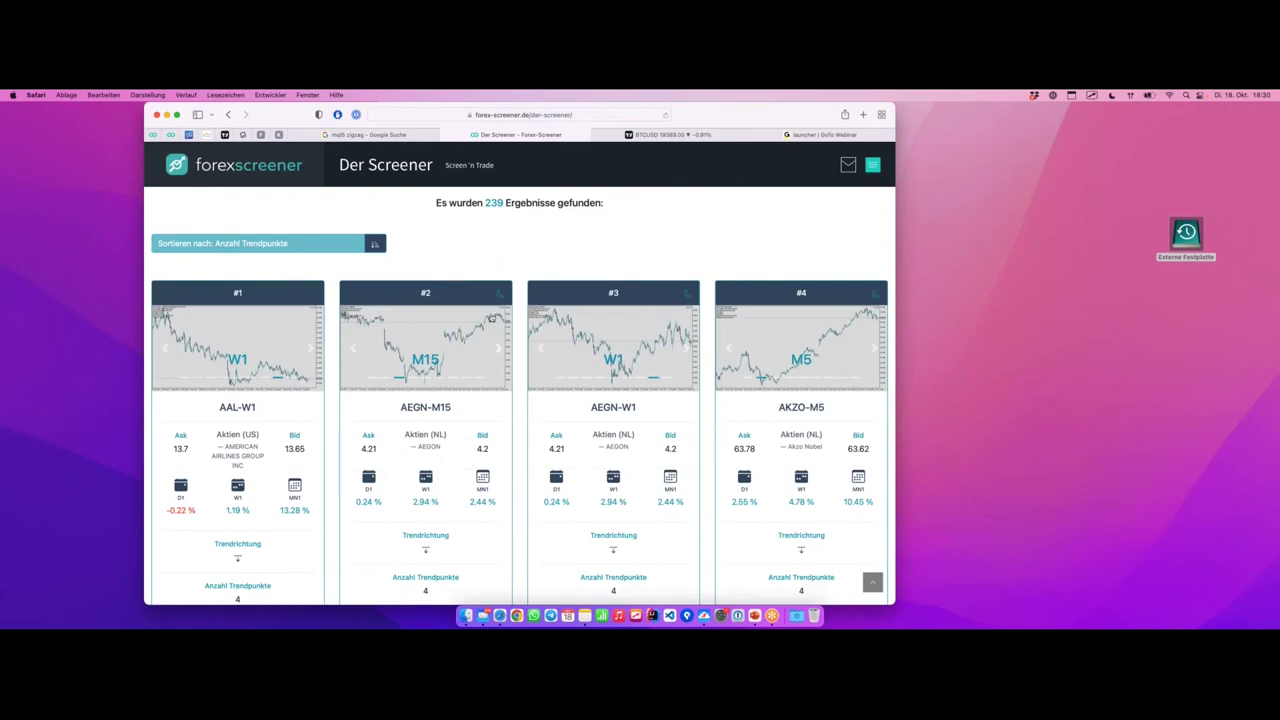
# - Open the AEGN-M15 result's chart in MetaTrader, switch to the trading platform and enlarge the chart's candles
pyautogui.click(469, 428)
pyautogui.hotkey('ctrl', 'Right')
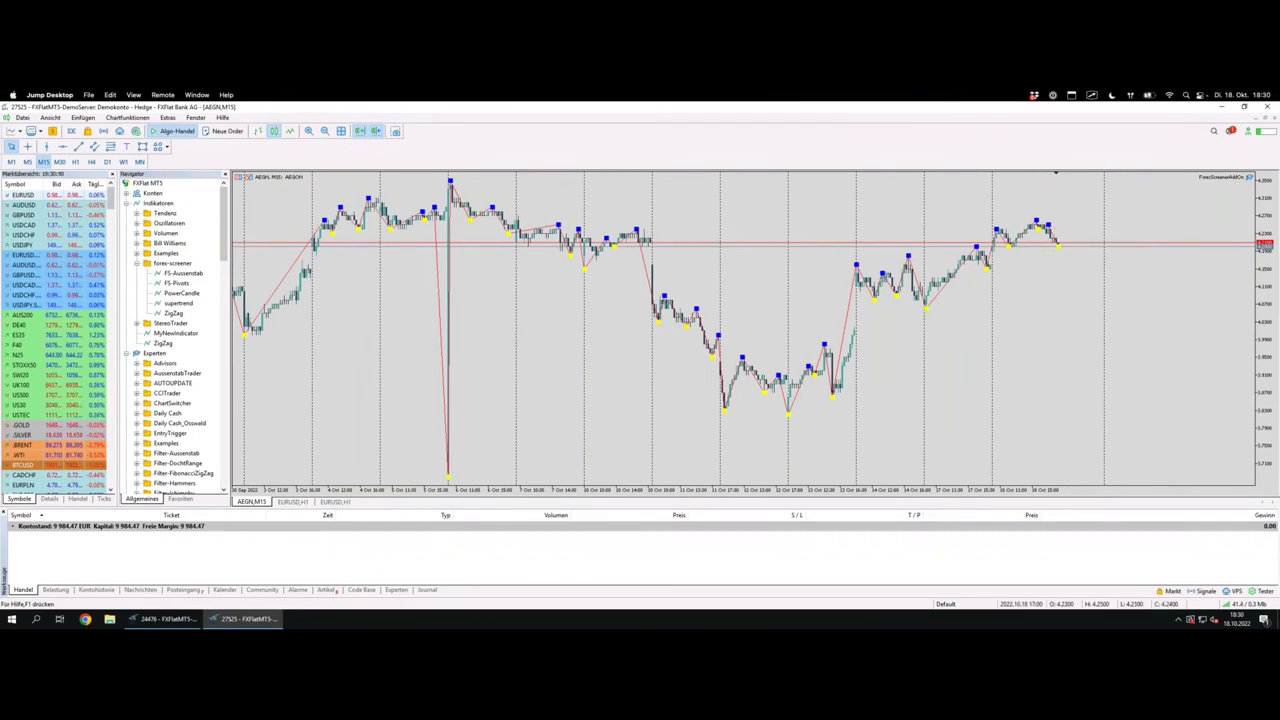
pyautogui.press('+')
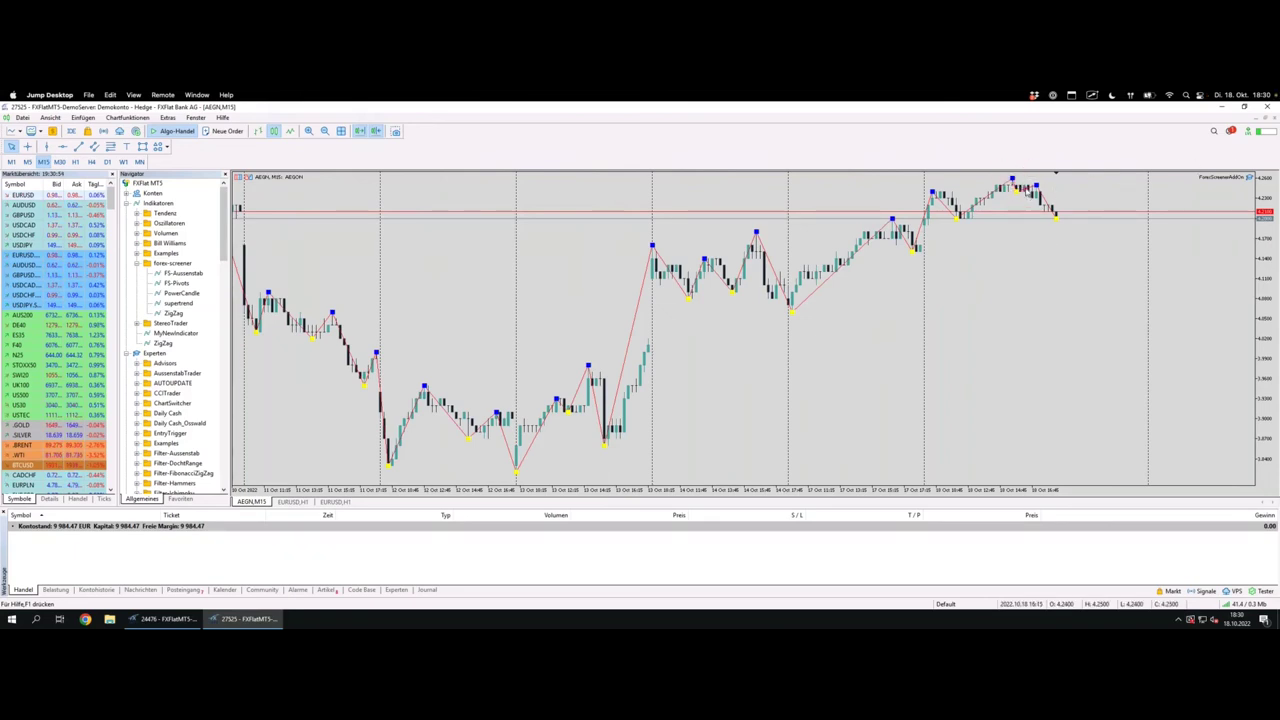
# - Examine the ZigZag highs and lows of the AEGN M15 chart, tracing the latest swings and a possible continuation of the trend
pyautogui.moveTo(1018, 188); pyautogui.dragTo(1056, 219)
pyautogui.click(1053, 215)
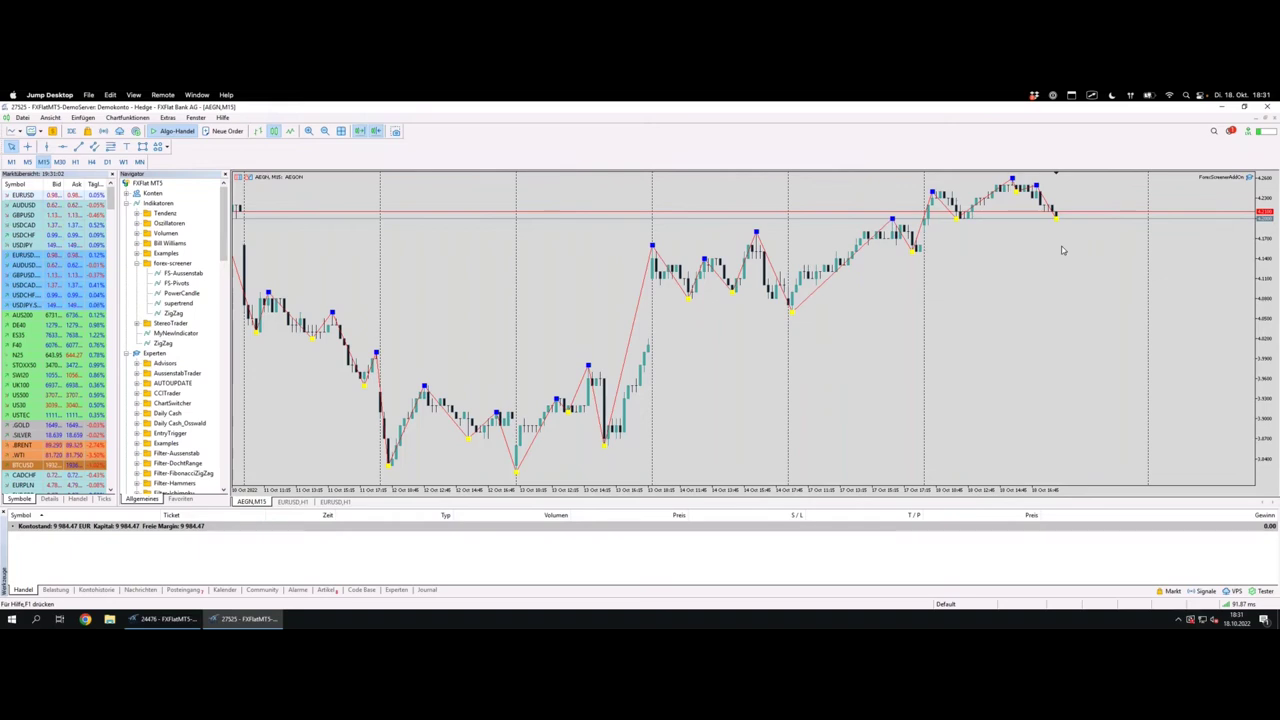
pyautogui.moveTo(932, 190)
pyautogui.mouseDown()
pyautogui.moveTo(985, 207)
pyautogui.moveTo(956, 214)
pyautogui.moveTo(989, 203)
pyautogui.moveTo(973, 217)
pyautogui.moveTo(1040, 186)
pyautogui.mouseUp()
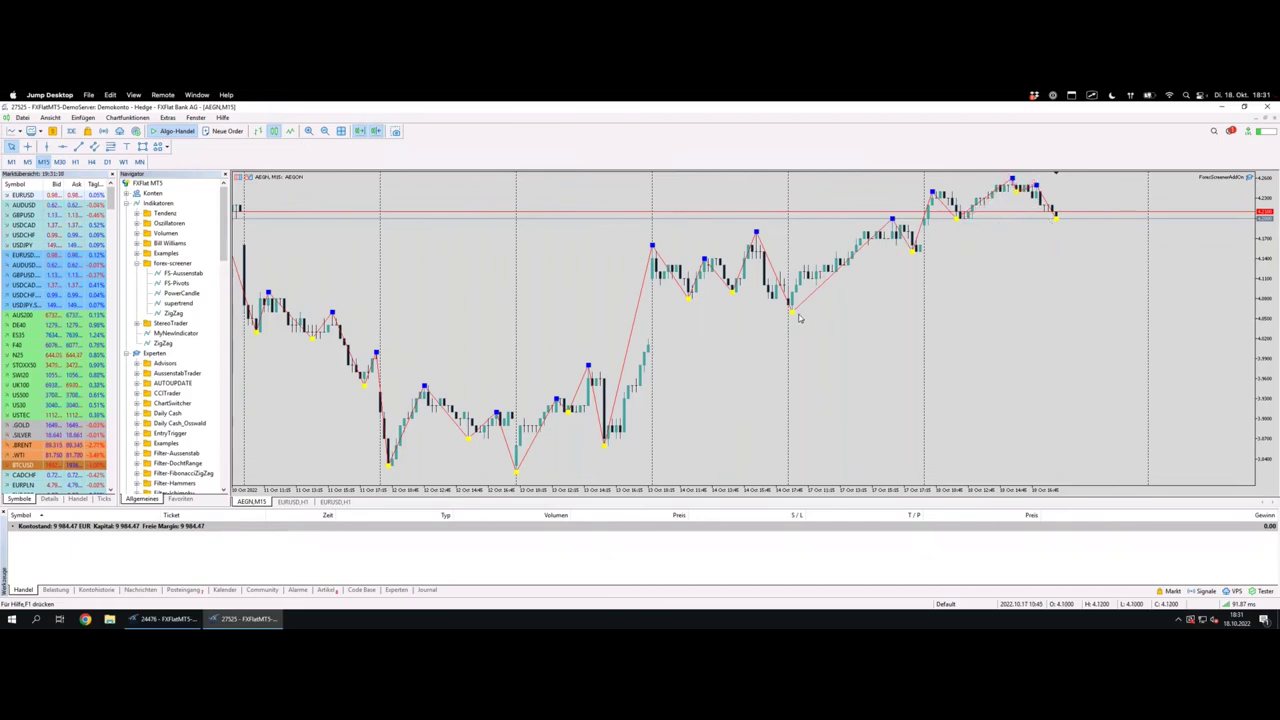
pyautogui.moveTo(794, 318)
pyautogui.moveTo(791, 316)
pyautogui.mouseDown()
pyautogui.moveTo(885, 226)
pyautogui.moveTo(897, 245)
pyautogui.moveTo(910, 239)
pyautogui.moveTo(929, 190)
pyautogui.moveTo(949, 220)
pyautogui.moveTo(1003, 174)
pyautogui.mouseUp()
pyautogui.moveTo(1013, 166)
pyautogui.mouseDown()
pyautogui.moveTo(1025, 196)
pyautogui.moveTo(1046, 192)
pyautogui.mouseUp()
pyautogui.moveTo(1016, 195)
pyautogui.moveTo(791, 310)
pyautogui.mouseDown()
pyautogui.moveTo(894, 208)
pyautogui.moveTo(908, 250)
pyautogui.moveTo(931, 189)
pyautogui.moveTo(965, 215)
pyautogui.moveTo(1016, 128)
pyautogui.moveTo(1046, 205)
pyautogui.moveTo(1051, 279)
pyautogui.moveTo(1079, 186)
pyautogui.moveTo(1152, 367)
pyautogui.mouseUp()
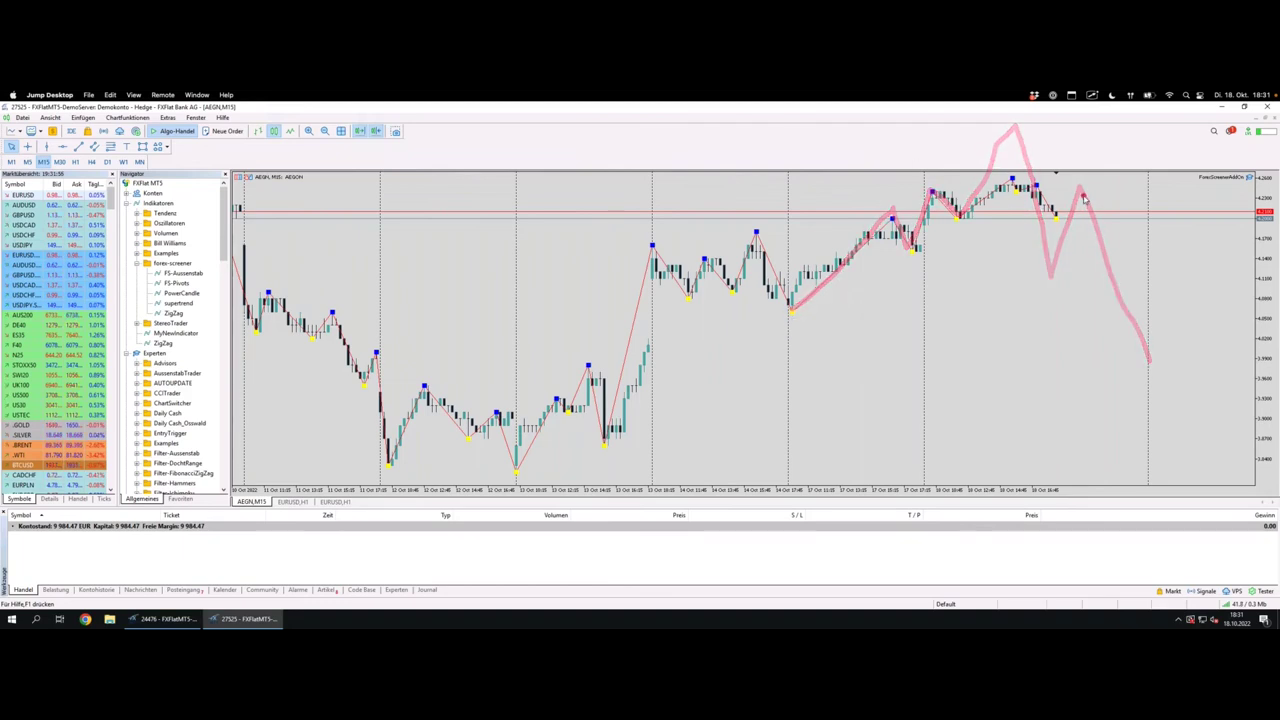
pyautogui.moveTo(958, 212); pyautogui.dragTo(1082, 205)
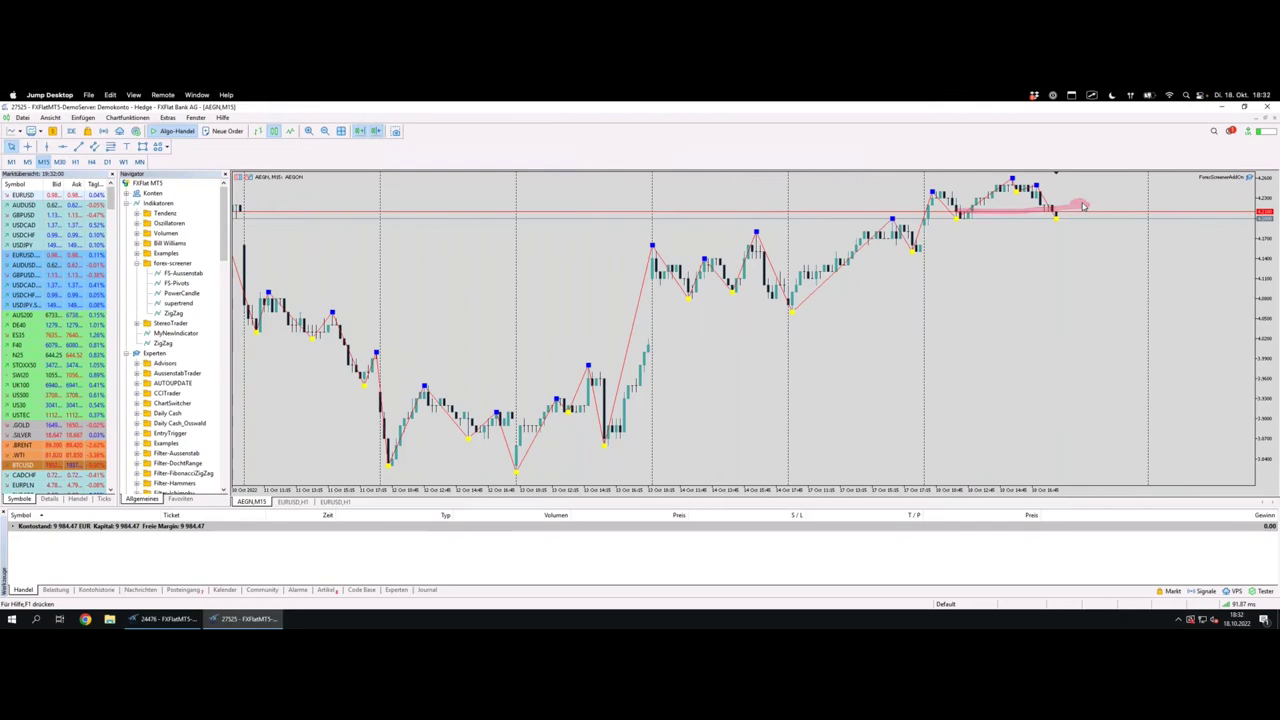
pyautogui.moveTo(1020, 176)
pyautogui.mouseDown()
pyautogui.moveTo(1061, 270)
pyautogui.moveTo(1080, 216)
pyautogui.mouseUp()
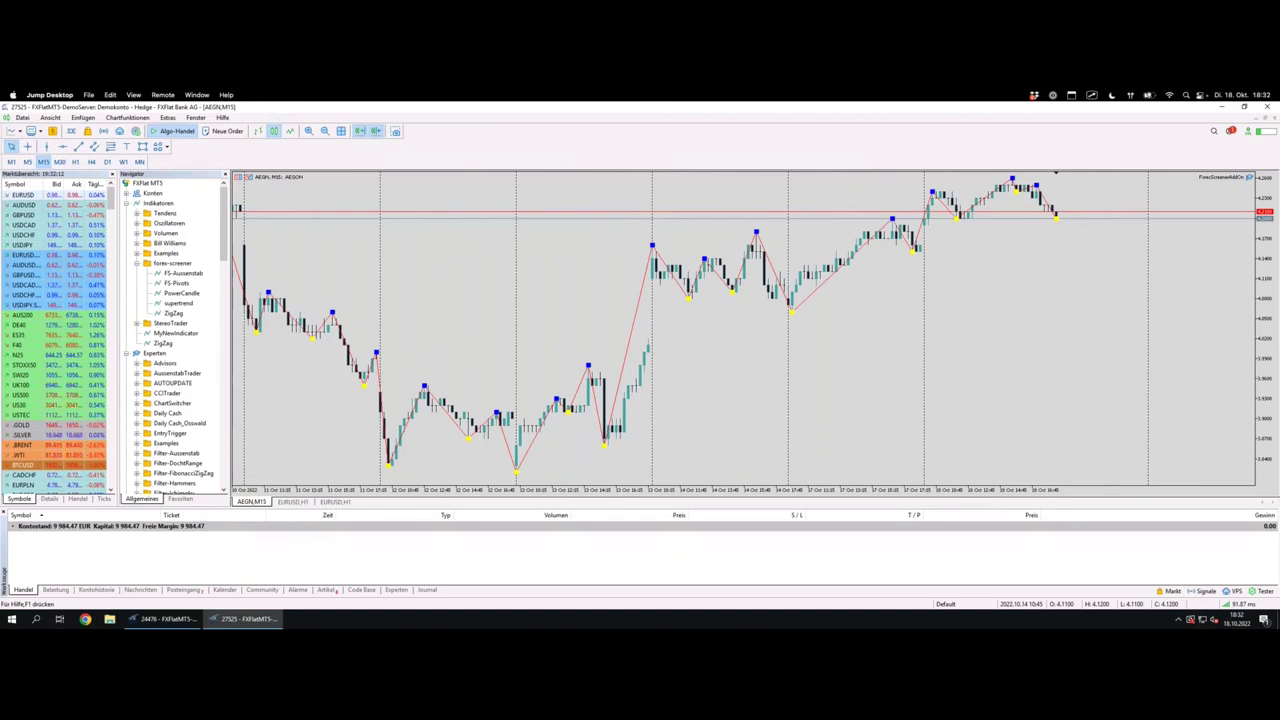
# - Return to the screener's Trend Filter section and remove the Punkte = 4 filter from Anzahl Trendpunkte
pyautogui.hotkey('ctrl', 'Left')
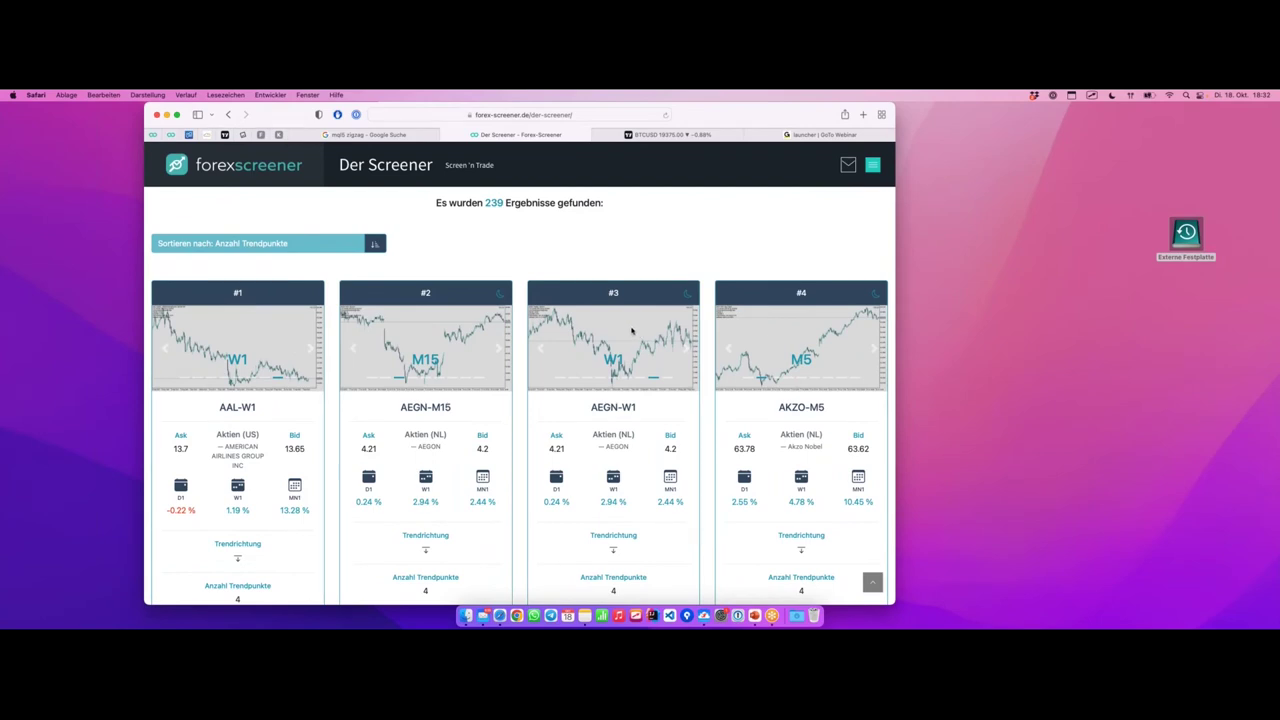
pyautogui.scroll(5, 608, 271)
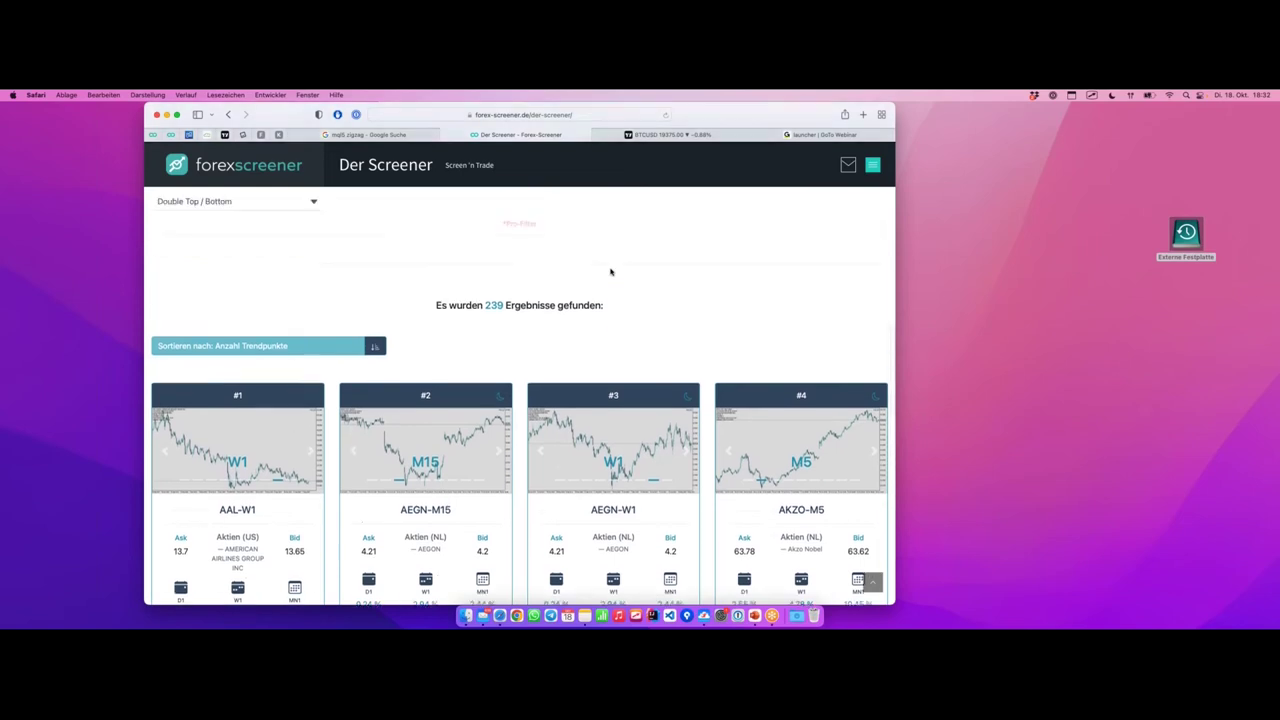
pyautogui.scroll(10, 519, 395)
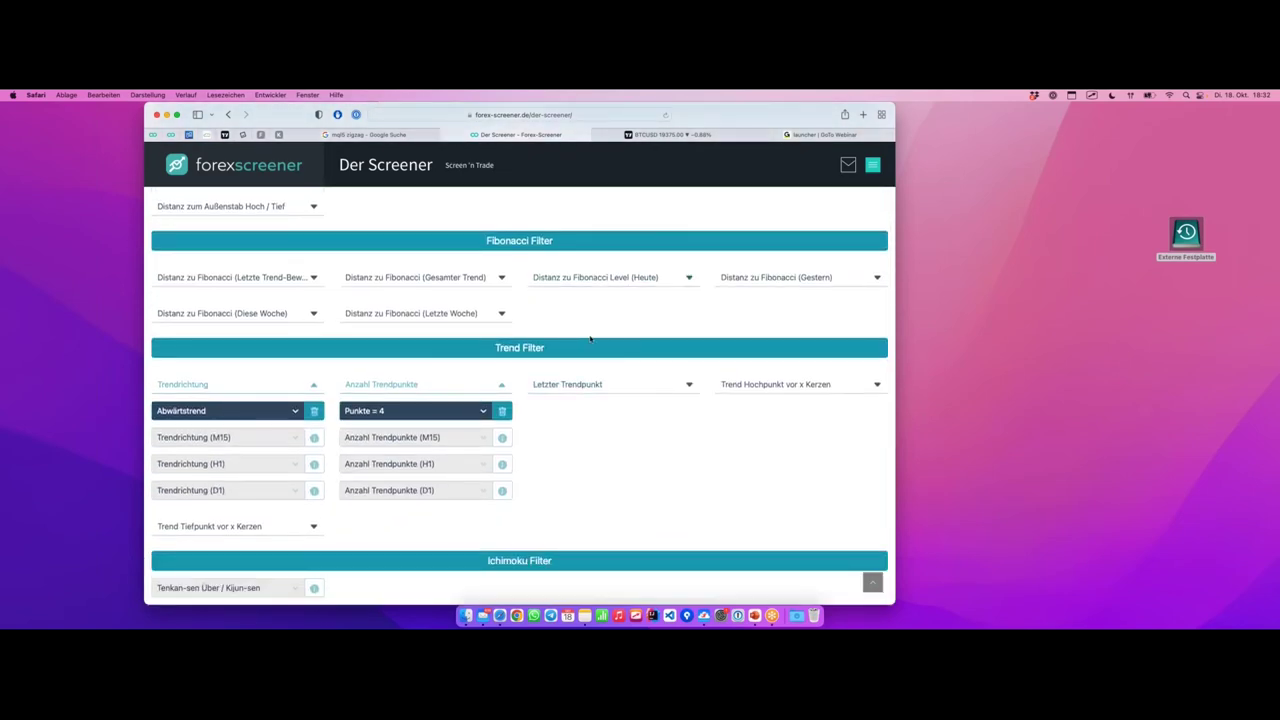
pyautogui.scroll(-1, 620, 420)
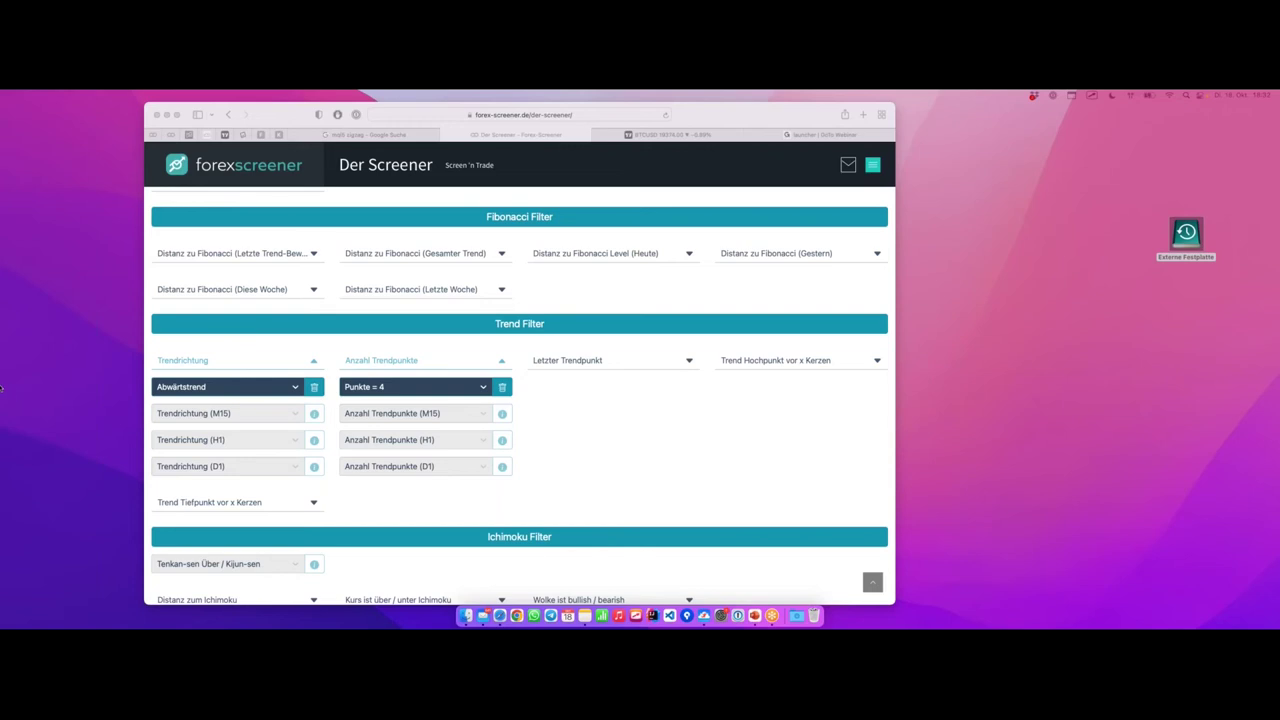
pyautogui.scroll(-1, 615, 380)
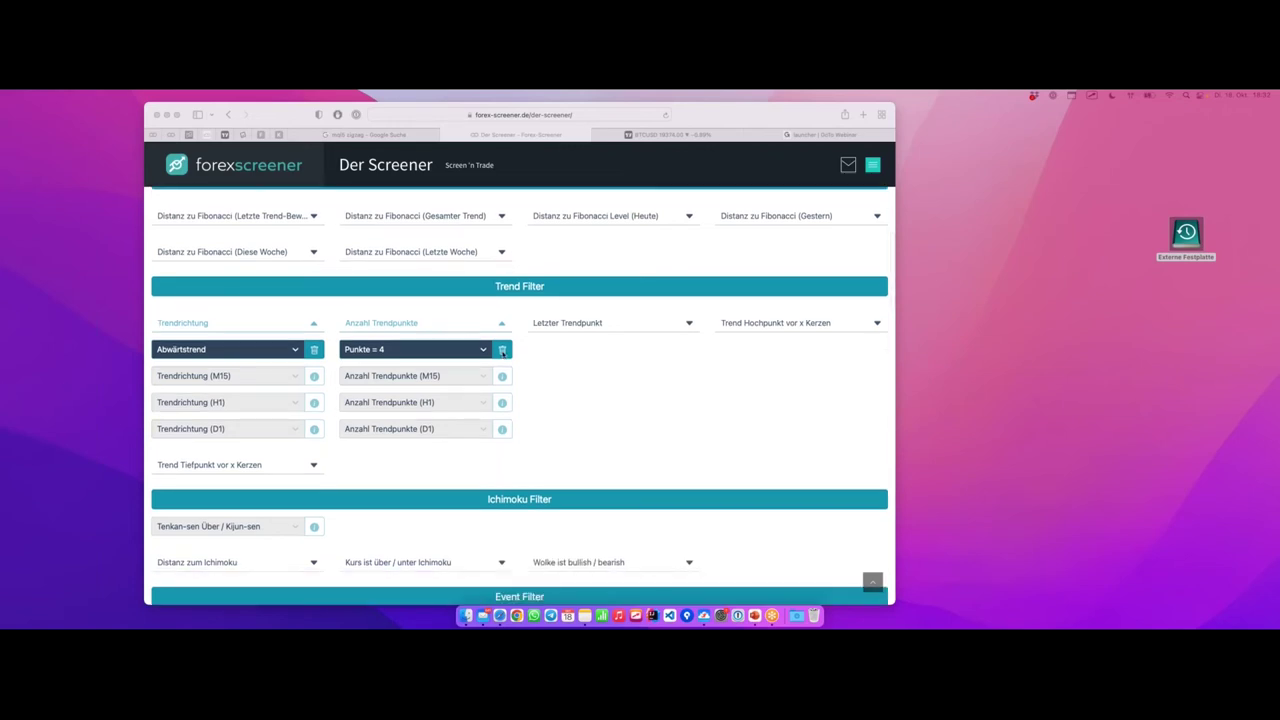
pyautogui.click(502, 349)
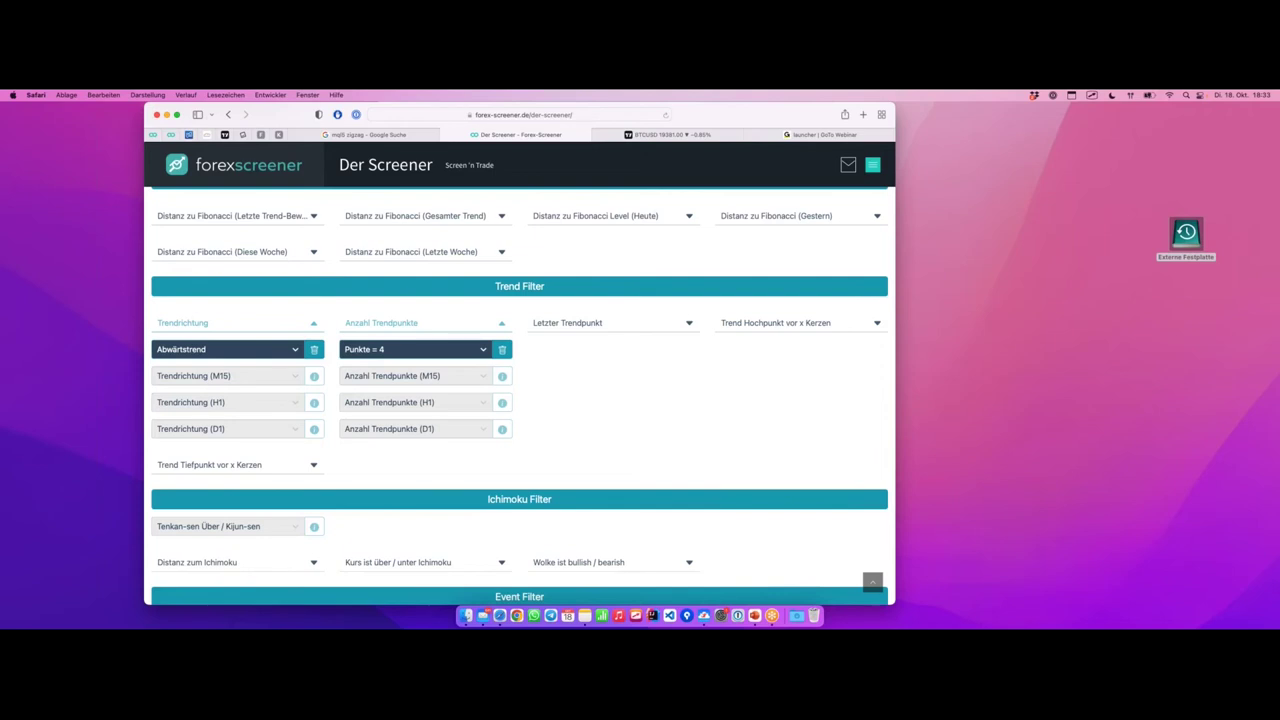
pyautogui.click(504, 350)
# - Clear the Abwärtstrend filter, expand the Letzter Trendpunkt group and collapse the Anzahl Trendpunkte and Trendrichtung groups
pyautogui.moveTo(521, 305)
pyautogui.mouseDown()
pyautogui.moveTo(523, 340)
pyautogui.moveTo(806, 350)
pyautogui.moveTo(890, 337)
pyautogui.moveTo(892, 316)
pyautogui.mouseUp()
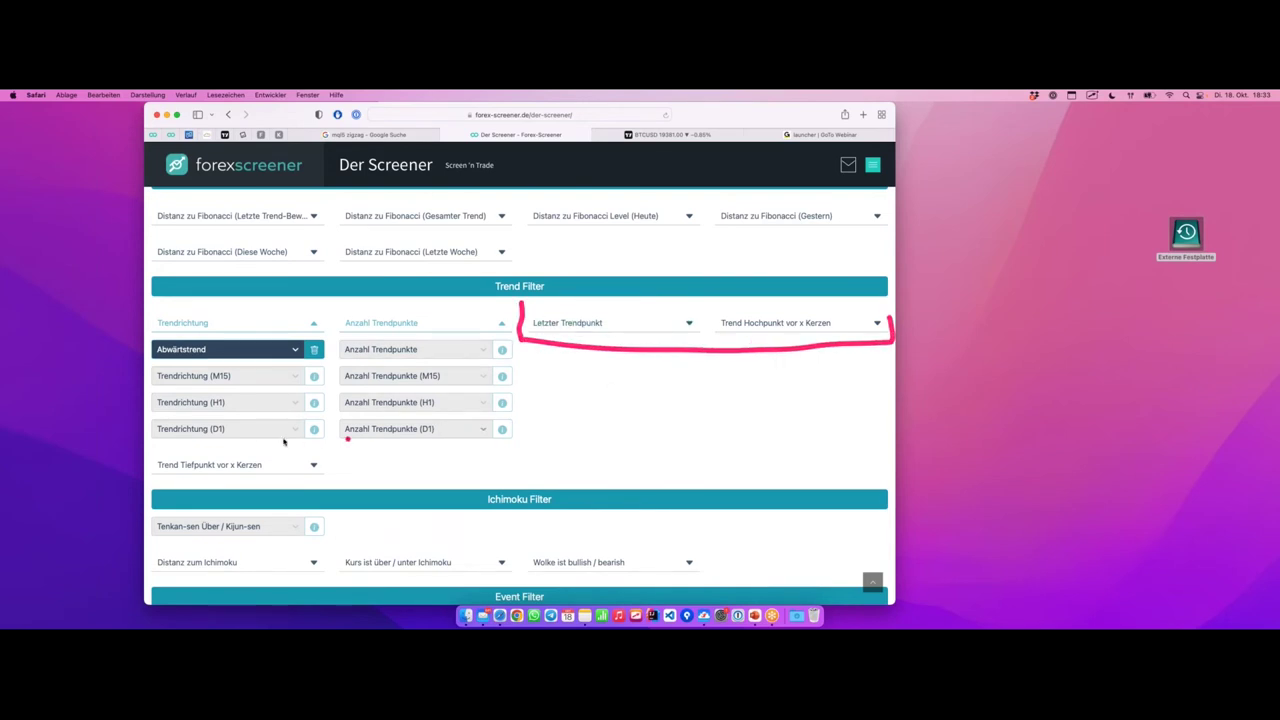
pyautogui.moveTo(148, 482)
pyautogui.mouseDown()
pyautogui.moveTo(151, 452)
pyautogui.moveTo(343, 466)
pyautogui.moveTo(342, 483)
pyautogui.mouseUp()
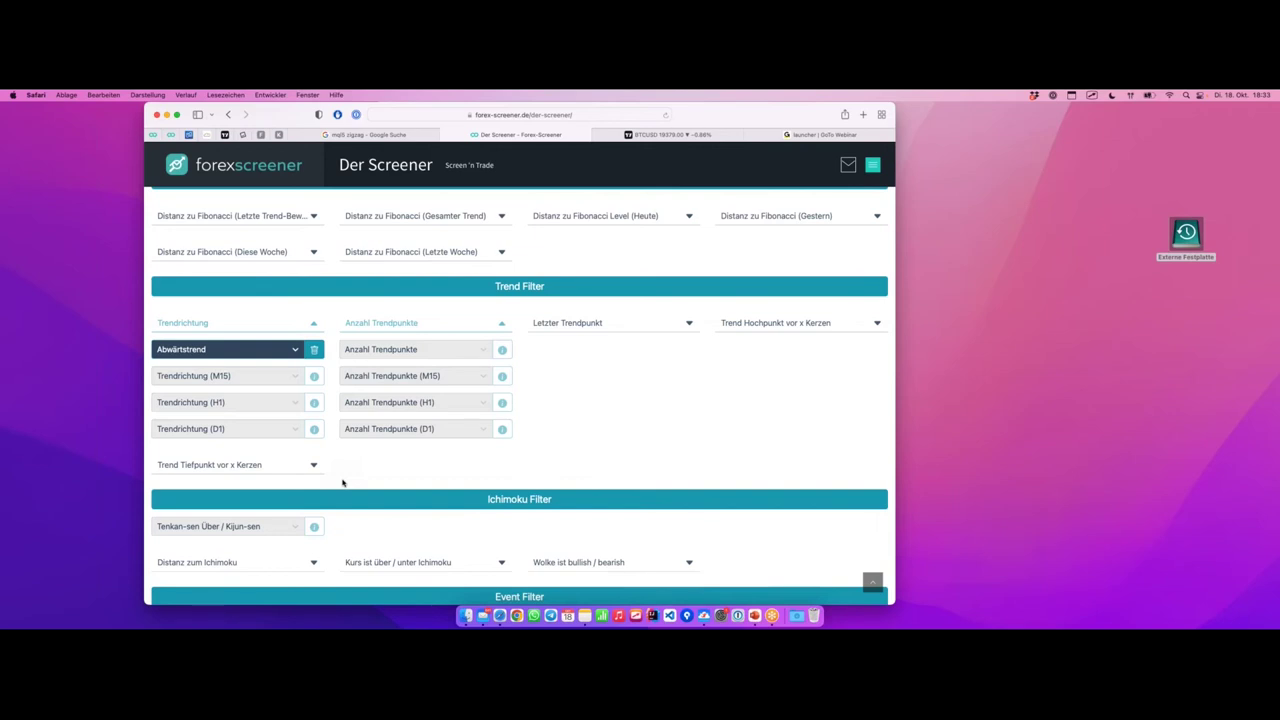
pyautogui.click(315, 350)
pyautogui.click(614, 324)
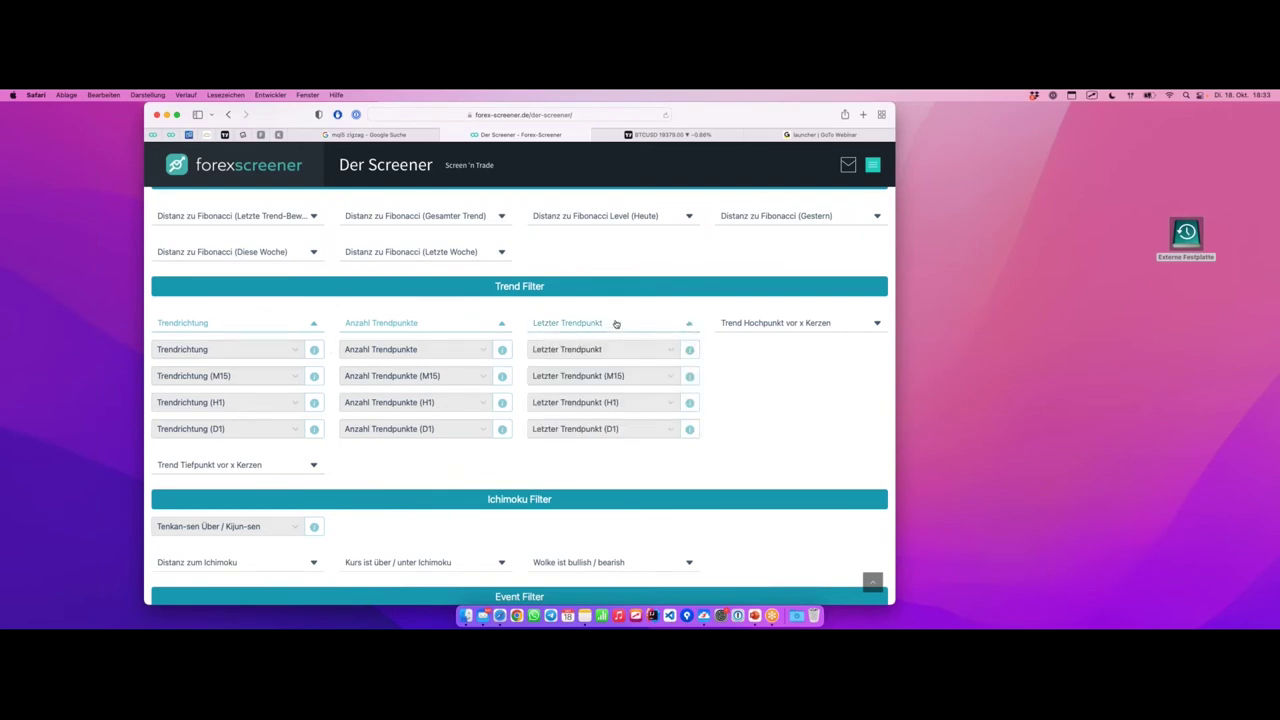
pyautogui.click(488, 328)
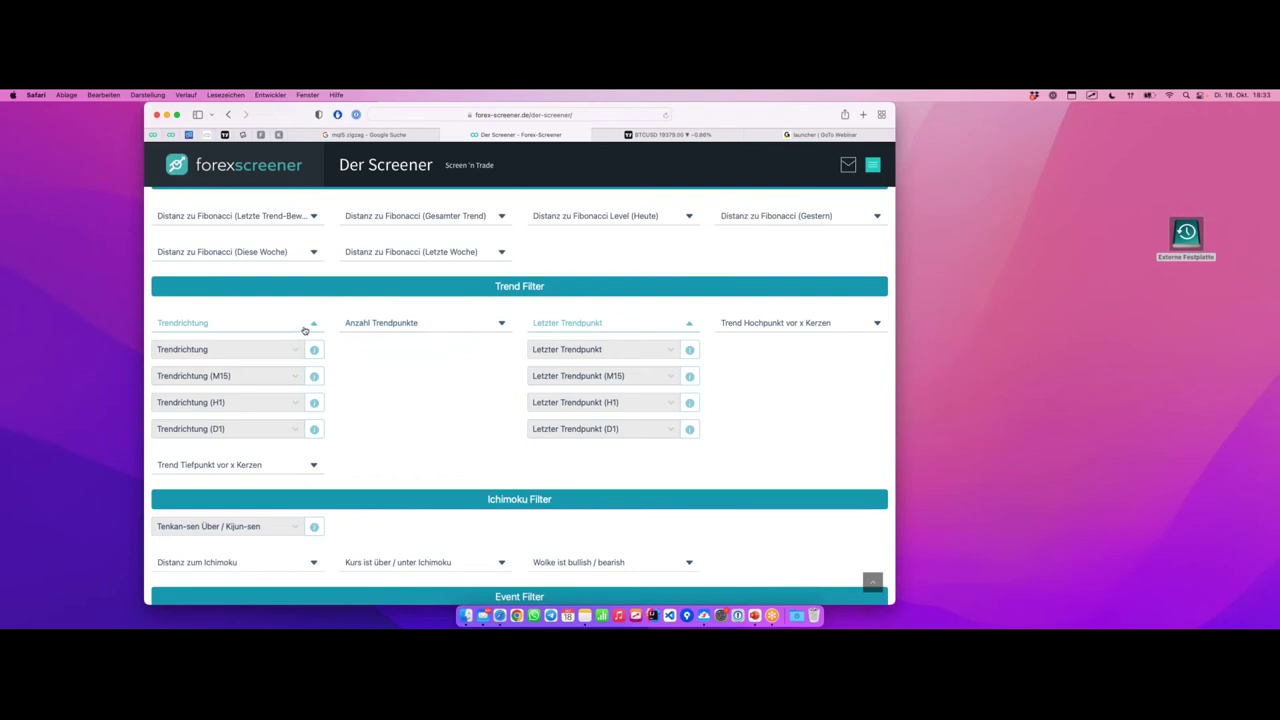
pyautogui.click(303, 330)
pyautogui.moveTo(521, 328)
pyautogui.mouseDown()
pyautogui.moveTo(522, 312)
pyautogui.moveTo(522, 352)
pyautogui.moveTo(543, 360)
pyautogui.moveTo(707, 366)
pyautogui.moveTo(705, 312)
pyautogui.moveTo(598, 305)
pyautogui.moveTo(532, 312)
pyautogui.moveTo(521, 330)
pyautogui.mouseUp()
# - View the options of the general Letzter Trendpunkt filter and compare them with the last ZigZag point on the AEGN M15 chart in MetaTrader
pyautogui.click(644, 351)
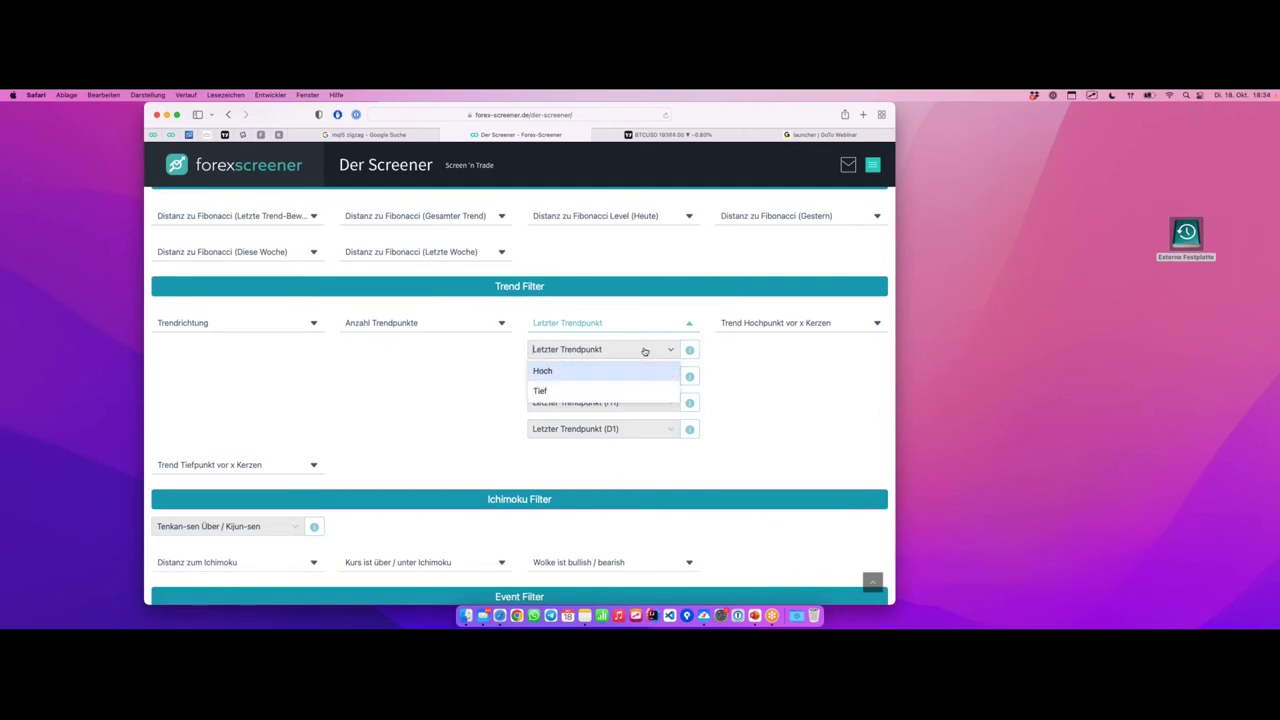
pyautogui.hotkey('ctrl', 'Right')
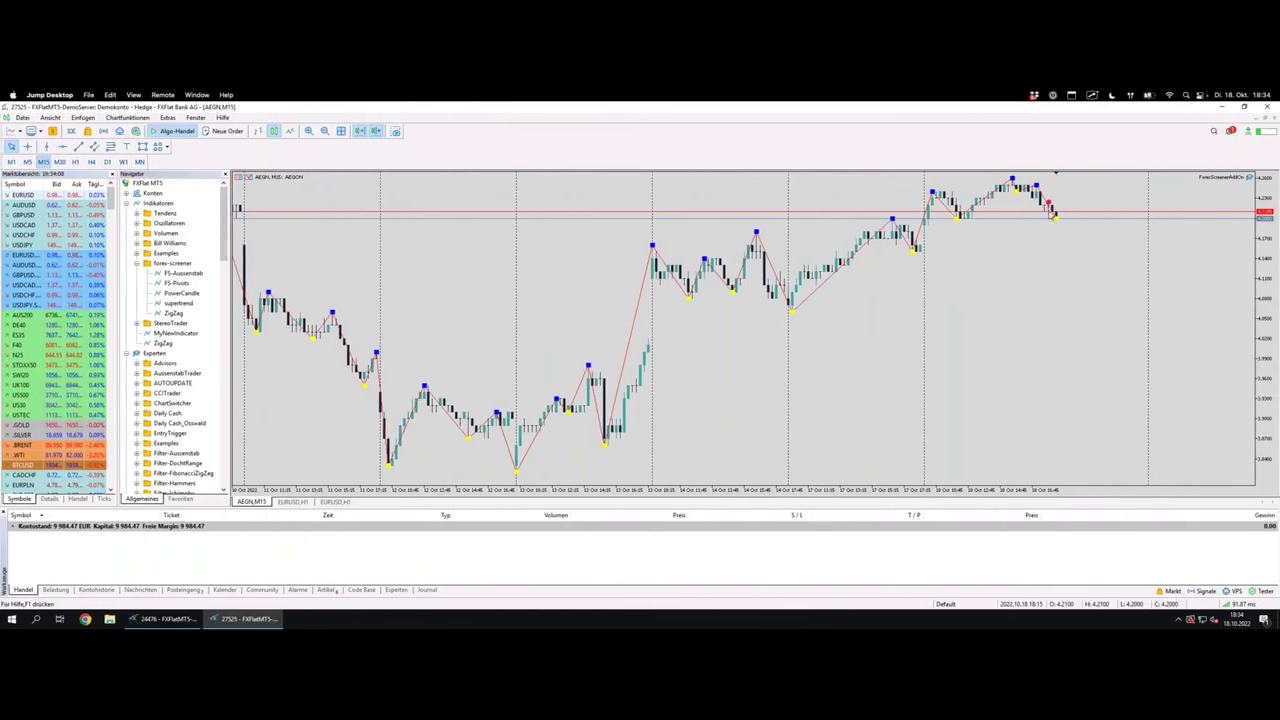
pyautogui.click(1053, 215)
pyautogui.hotkey('ctrl', 'Left')
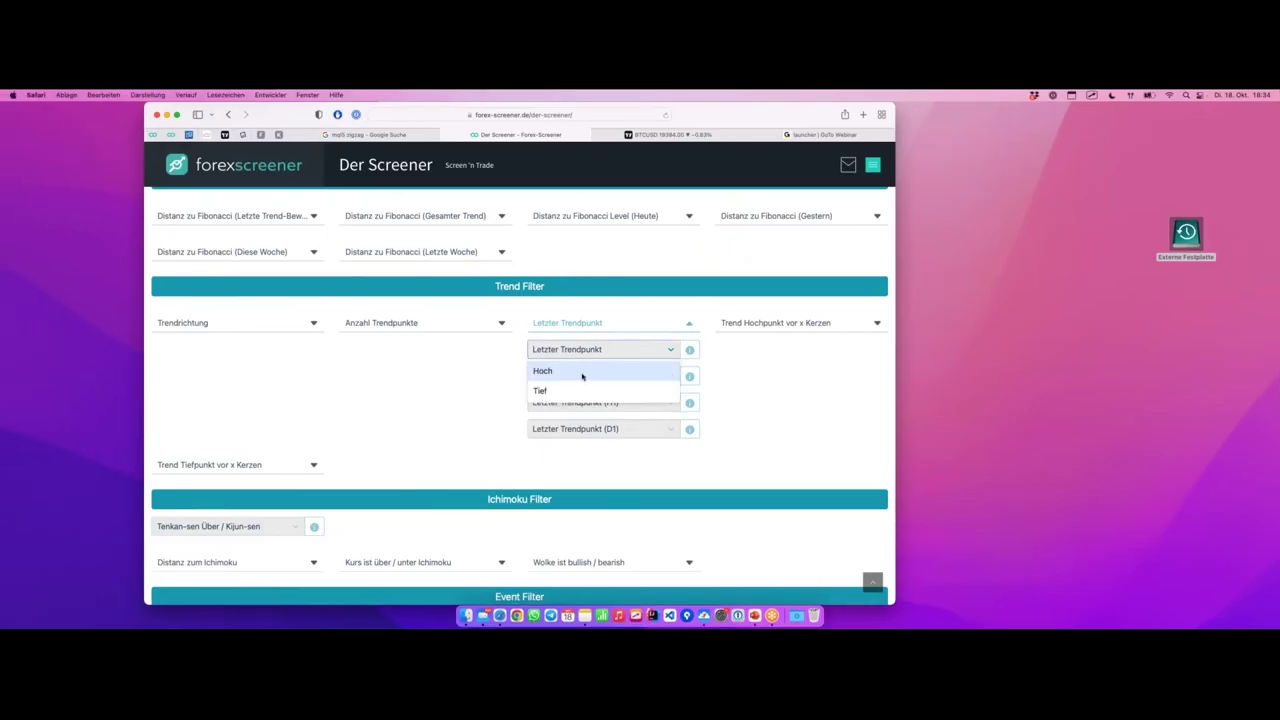
pyautogui.click(656, 308)
pyautogui.hotkey('ctrl', 'Right')
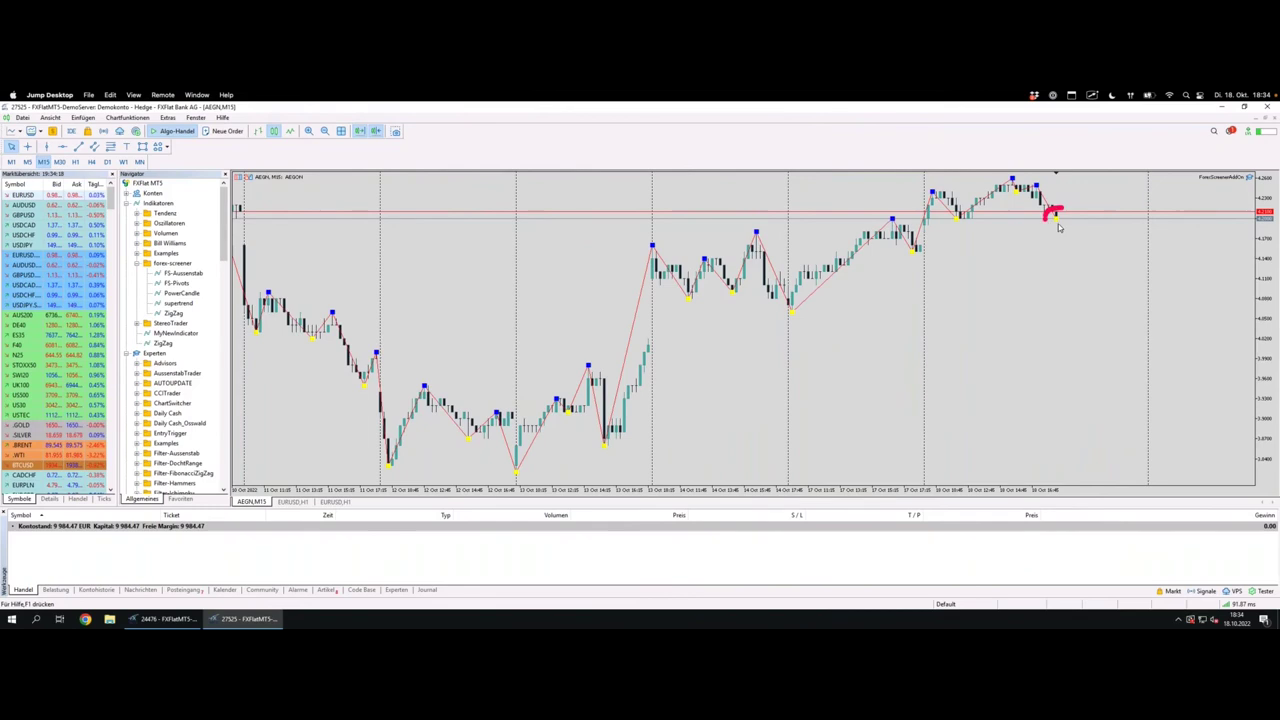
pyautogui.hotkey('ctrl', 'Left')
# - Try the general Letzter Trendpunkt filter with the option Hoch and clear it again
pyautogui.click(606, 350)
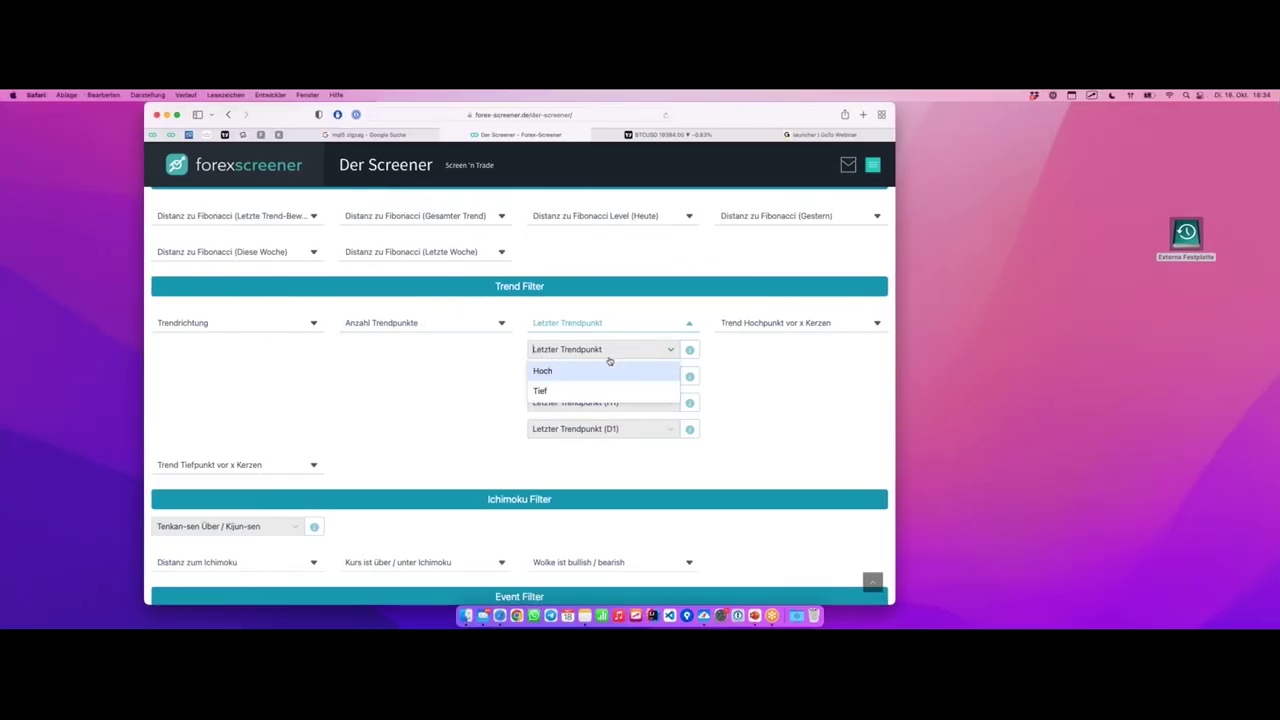
pyautogui.click(575, 372)
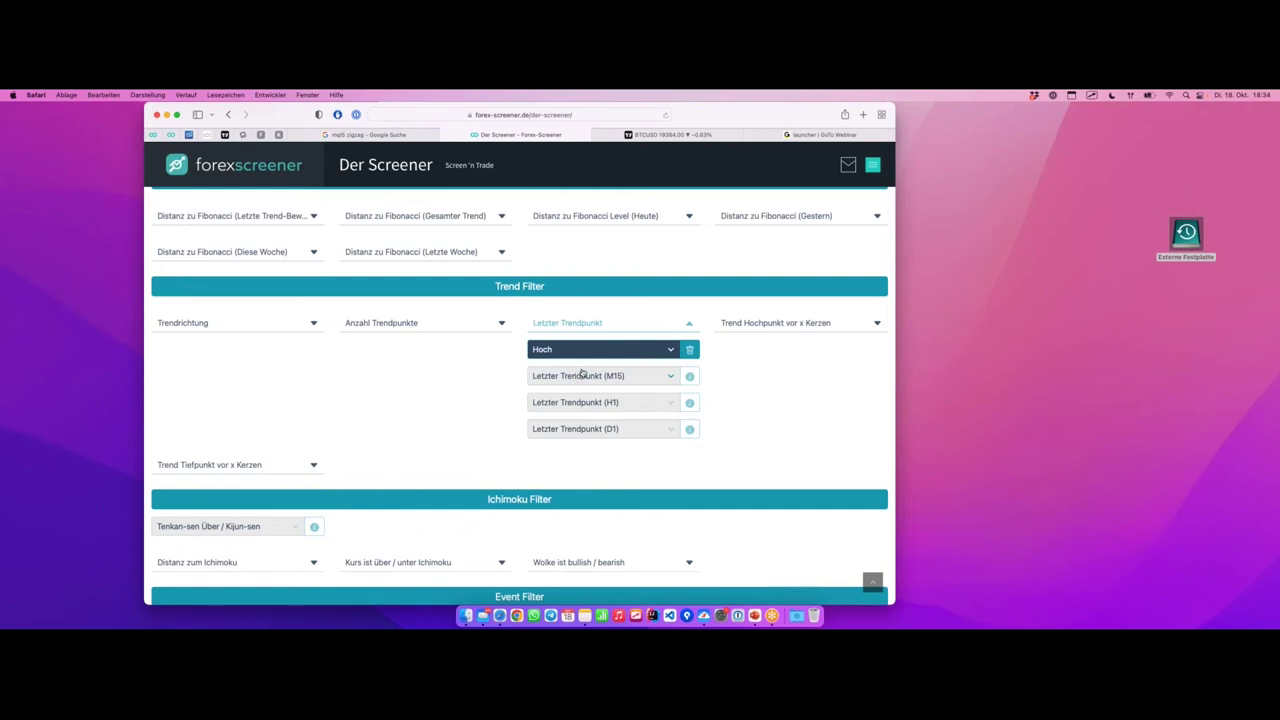
pyautogui.click(689, 349)
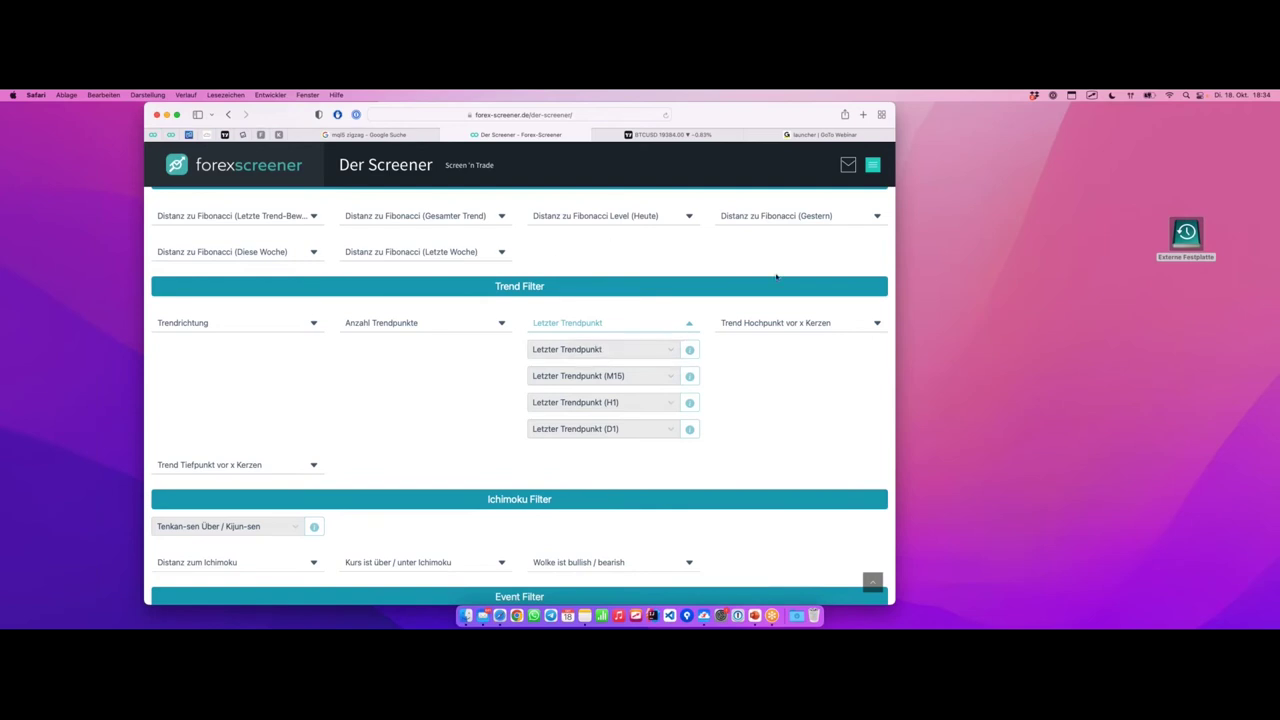
# - Expand the Trend Hochpunkt vor x Kerzen and Trend Tiefpunkt vor x Kerzen groups and collapse Letzter Trendpunkt
pyautogui.click(794, 326)
pyautogui.click(689, 325)
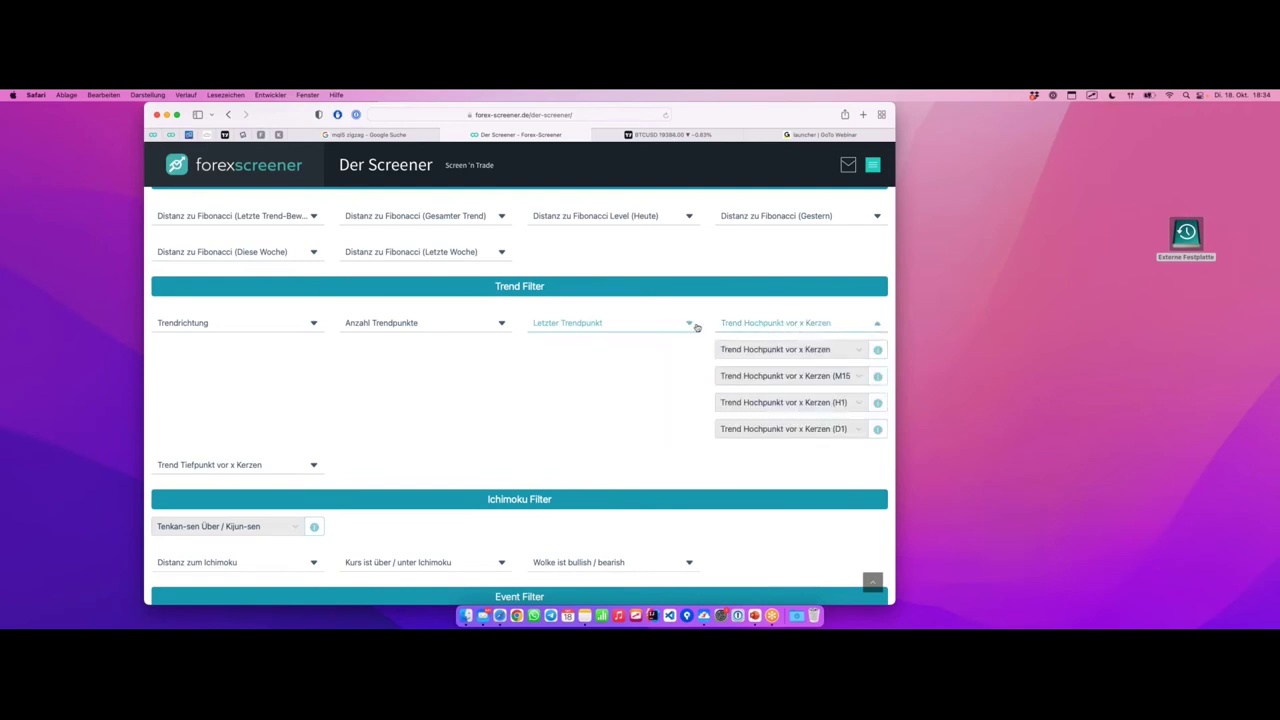
pyautogui.click(261, 464)
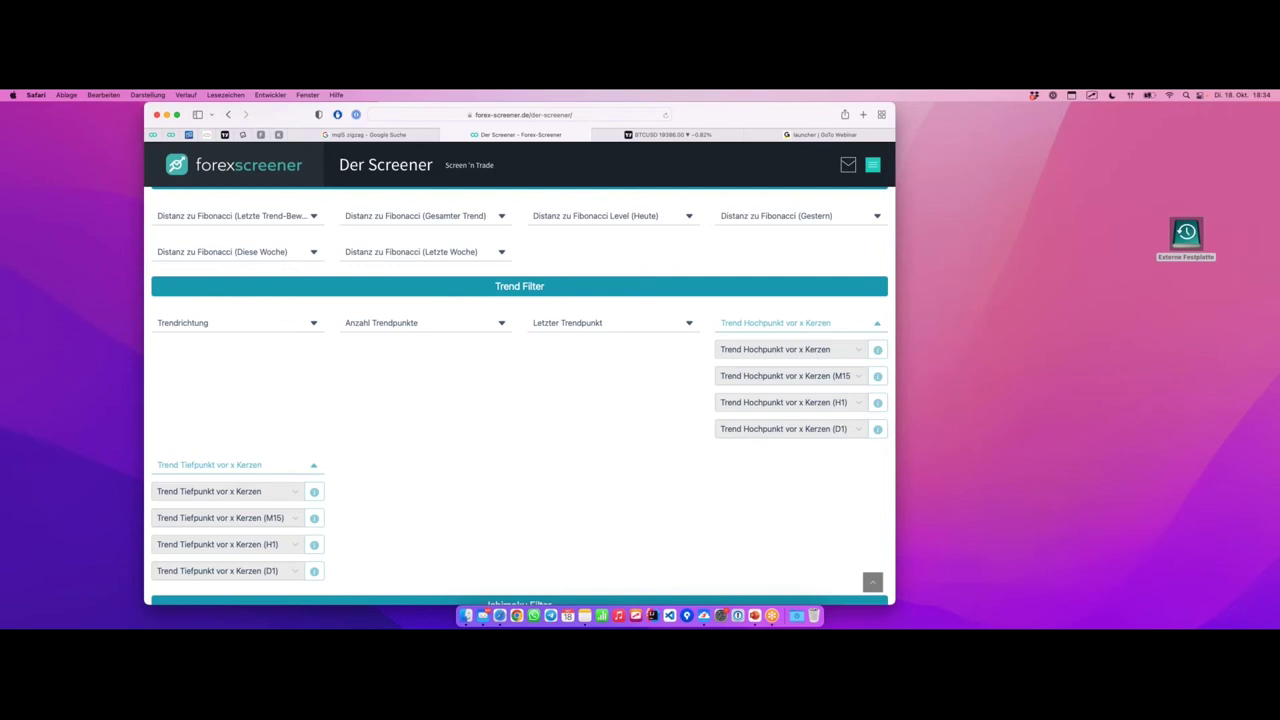
pyautogui.moveTo(178, 505); pyautogui.dragTo(232, 505)
pyautogui.moveTo(742, 360); pyautogui.dragTo(802, 359)
# - Set the general Trend Hochpunkt vor x Kerzen filter to aktuelle Kerze
pyautogui.click(811, 353)
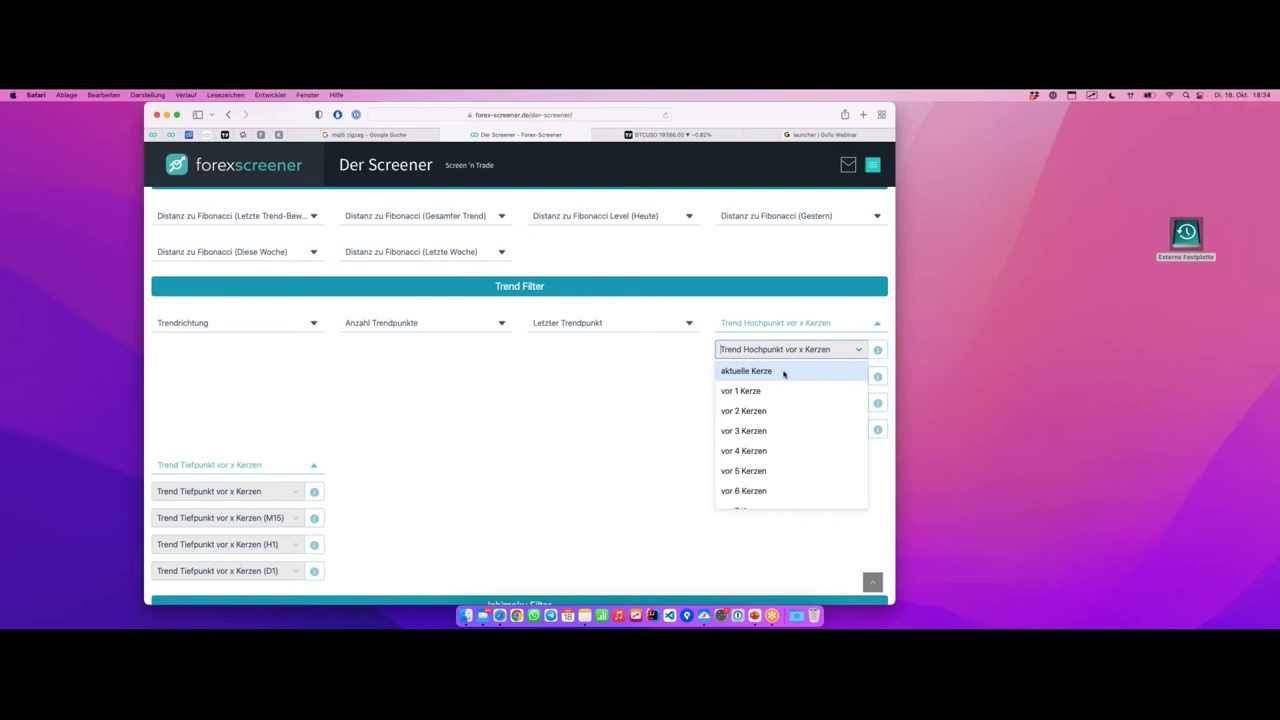
pyautogui.click(797, 372)
pyautogui.scroll(-3, 543, 297)
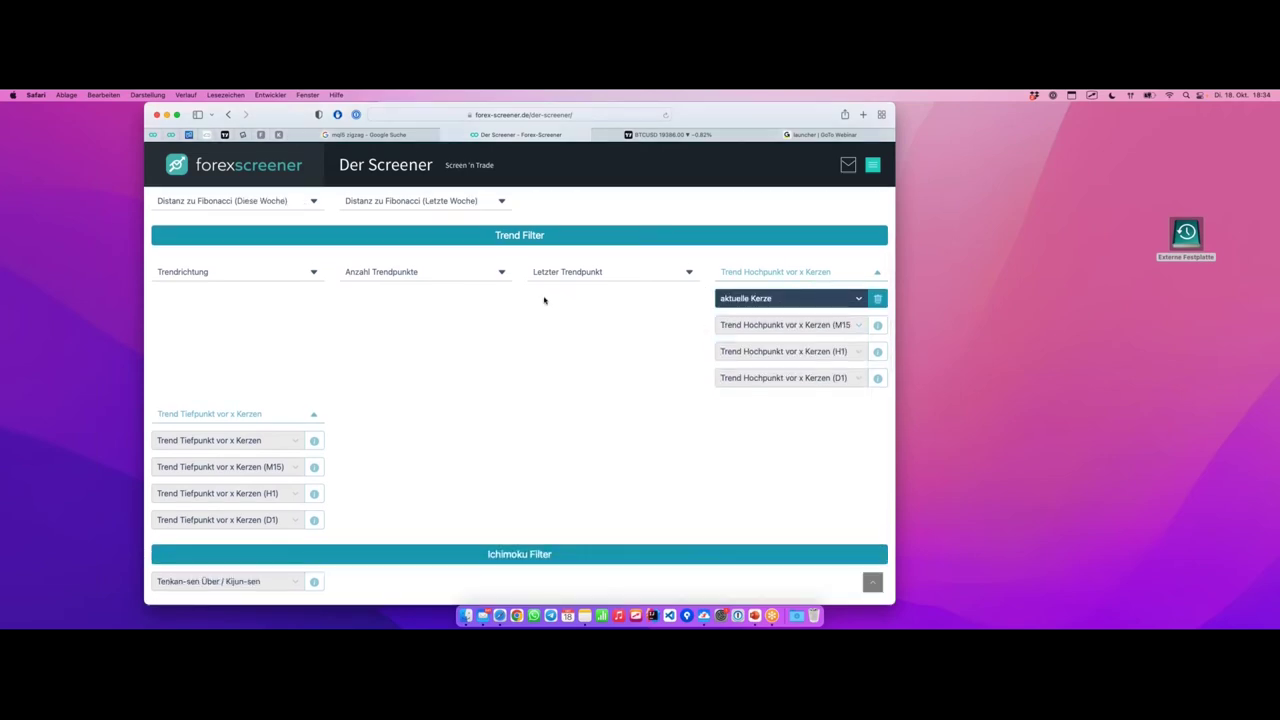
# - Restrict the Zeitintervall in the Basic Filter section to H1
pyautogui.scroll(10, 543, 300)
pyautogui.scroll(3, 415, 330)
pyautogui.click(415, 334)
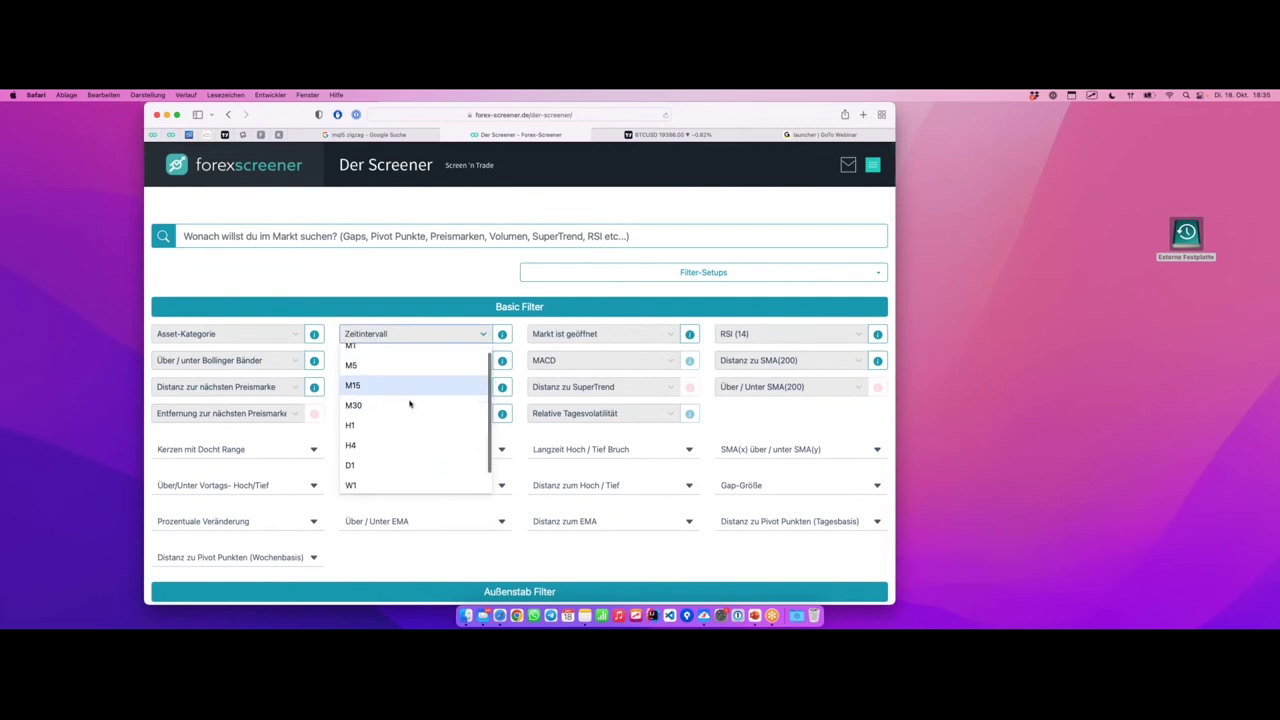
pyautogui.click(393, 435)
# - Set the general Trendrichtung filter to Aufwärtstrend and show the matching results
pyautogui.scroll(-8, 455, 328)
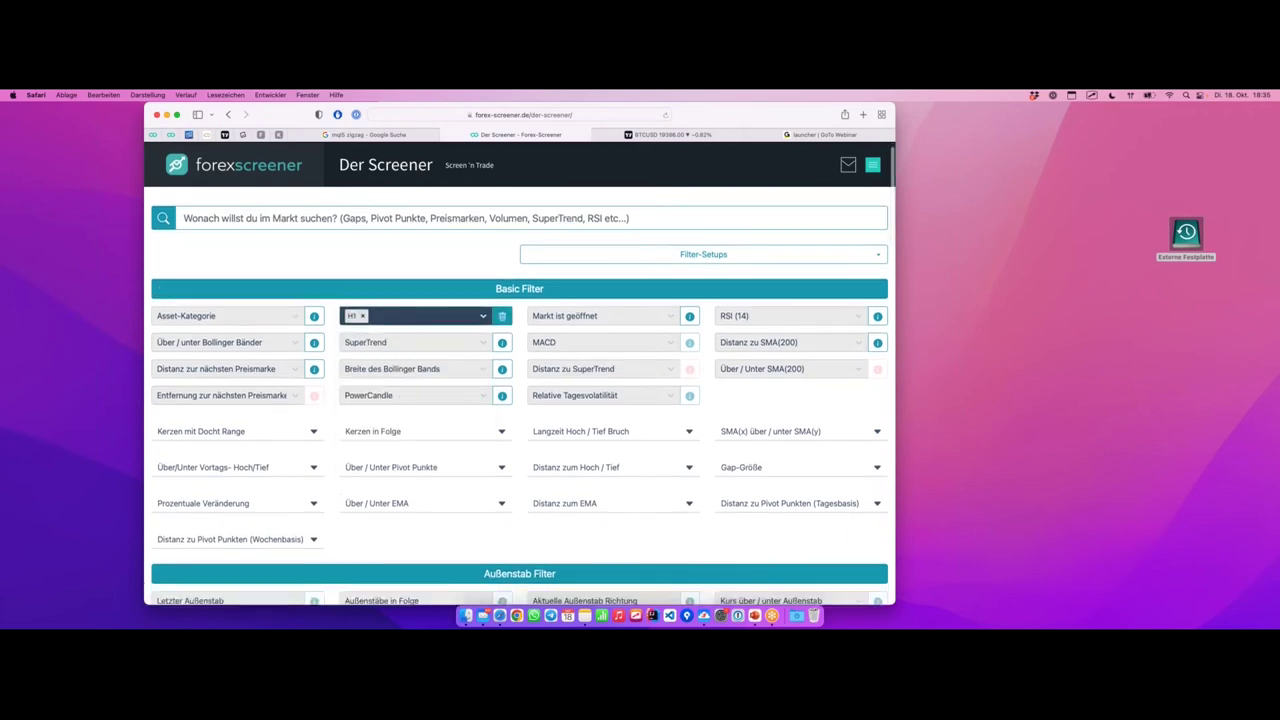
pyautogui.scroll(-4, 422, 326)
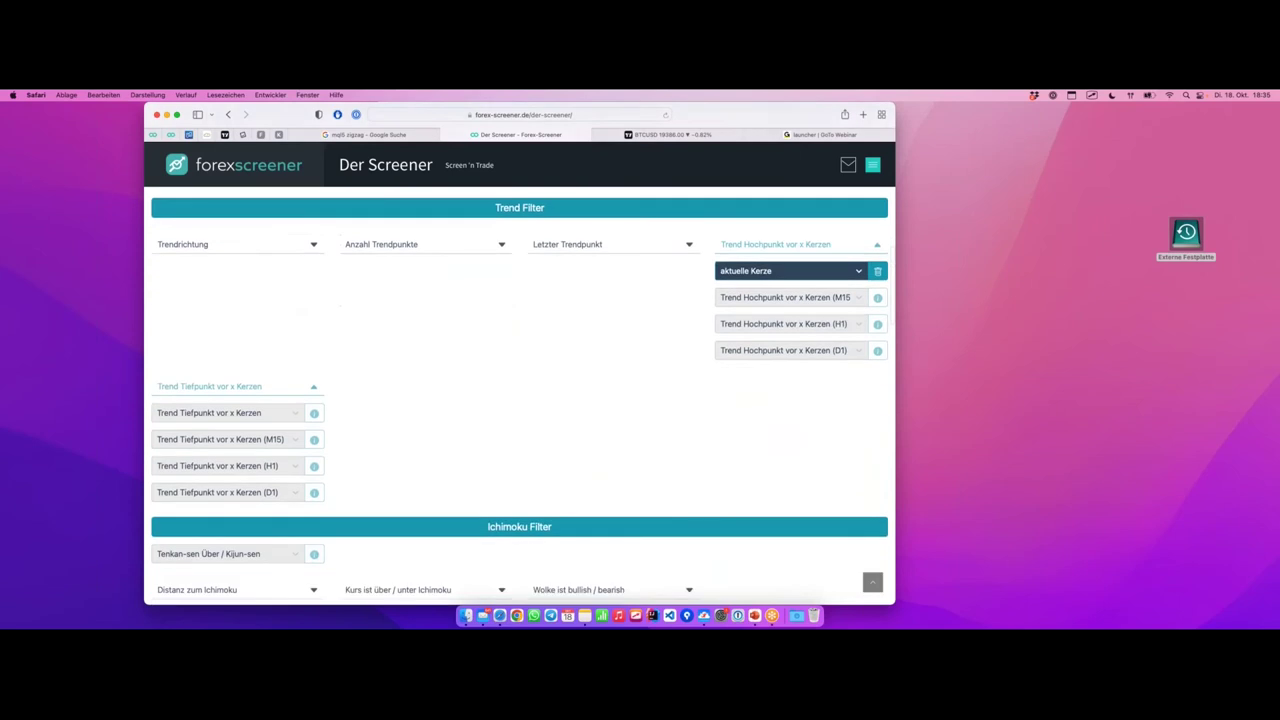
pyautogui.scroll(1, 415, 322)
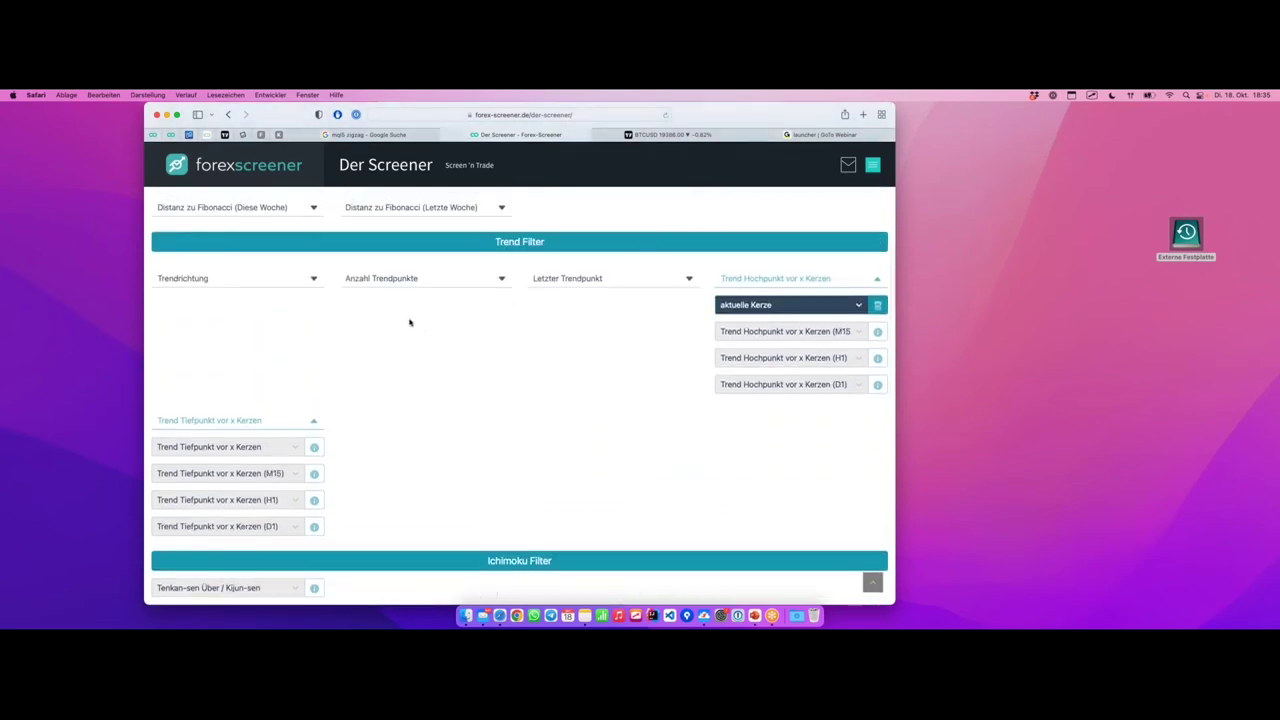
pyautogui.click(229, 278)
pyautogui.click(186, 305)
pyautogui.click(182, 326)
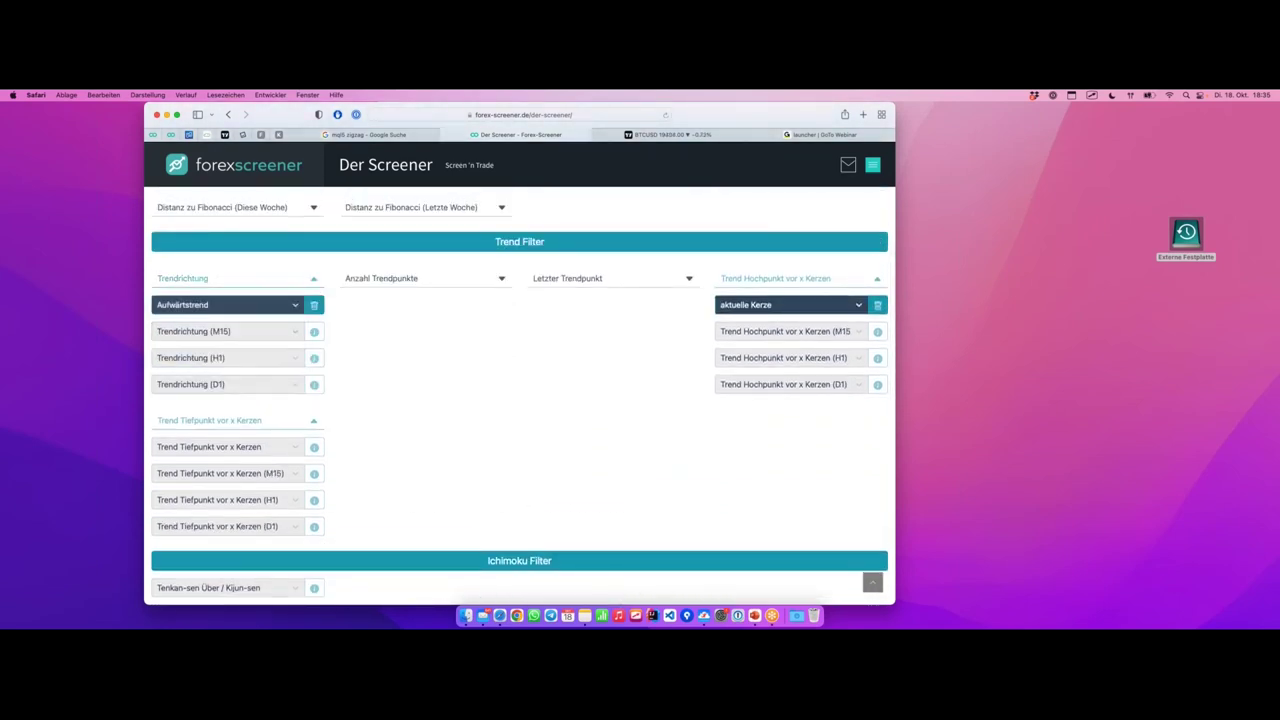
pyautogui.scroll(-15, 395, 283)
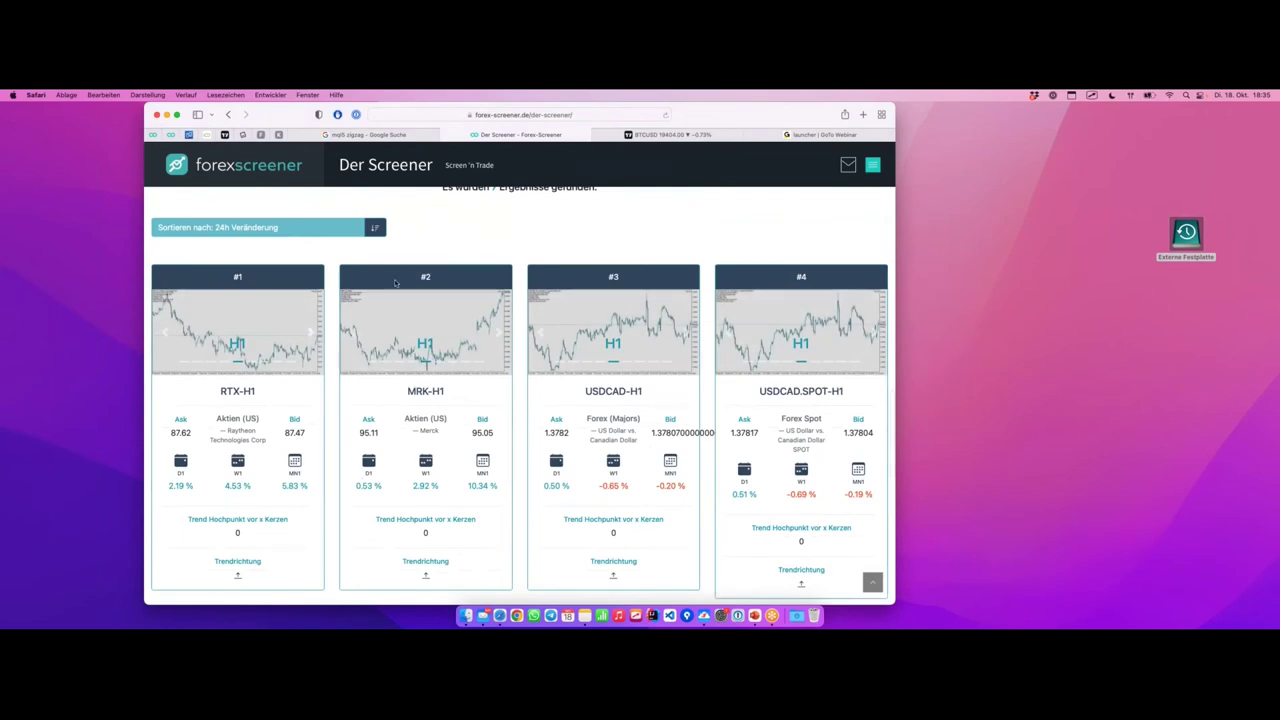
# - Open the MRK-H1 result's chart in MetaTrader, switch to the trading platform and inspect the most recent ZigZag high
pyautogui.click(466, 411)
pyautogui.press('super+Tab')
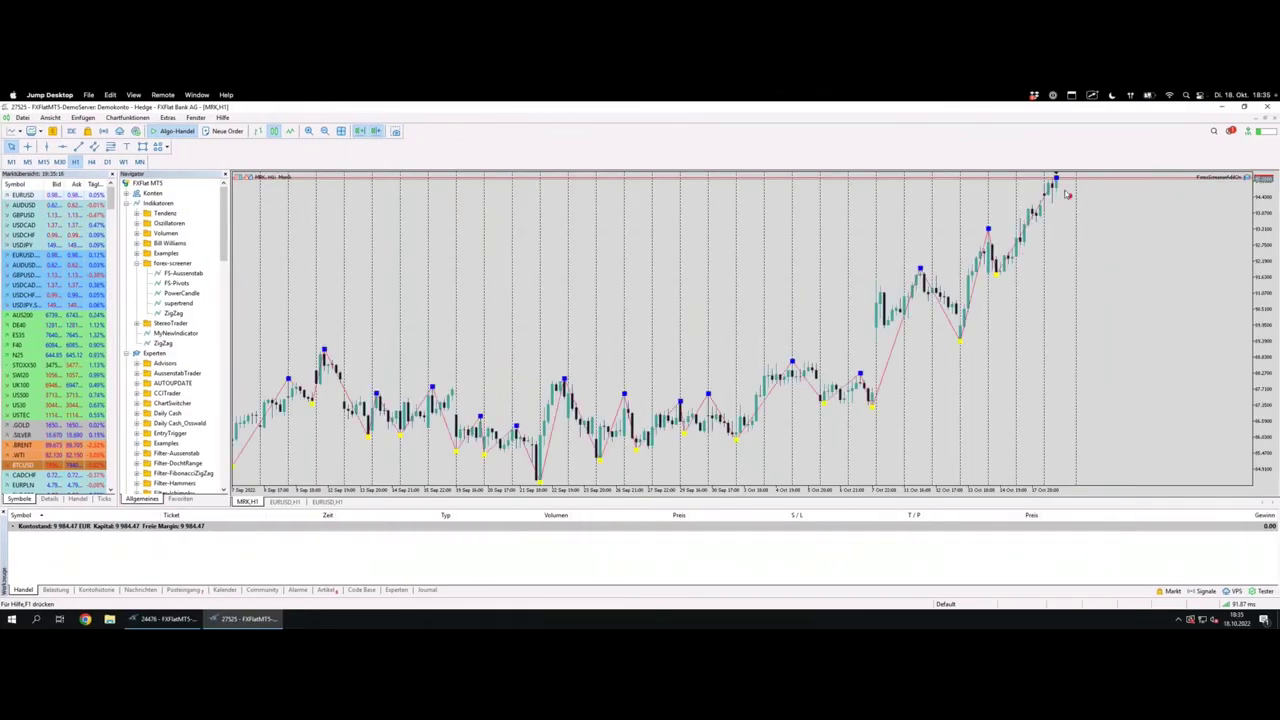
pyautogui.moveTo(1057, 195)
pyautogui.mouseDown()
pyautogui.moveTo(1057, 216)
pyautogui.moveTo(1062, 193)
pyautogui.mouseUp()
# - Compare the screener's aktuelle Kerze setting for Trend Hochpunkt vor x Kerzen with the MRK H1 chart in MetaTrader
pyautogui.press('super+Tab')
pyautogui.scroll(10, 736, 371)
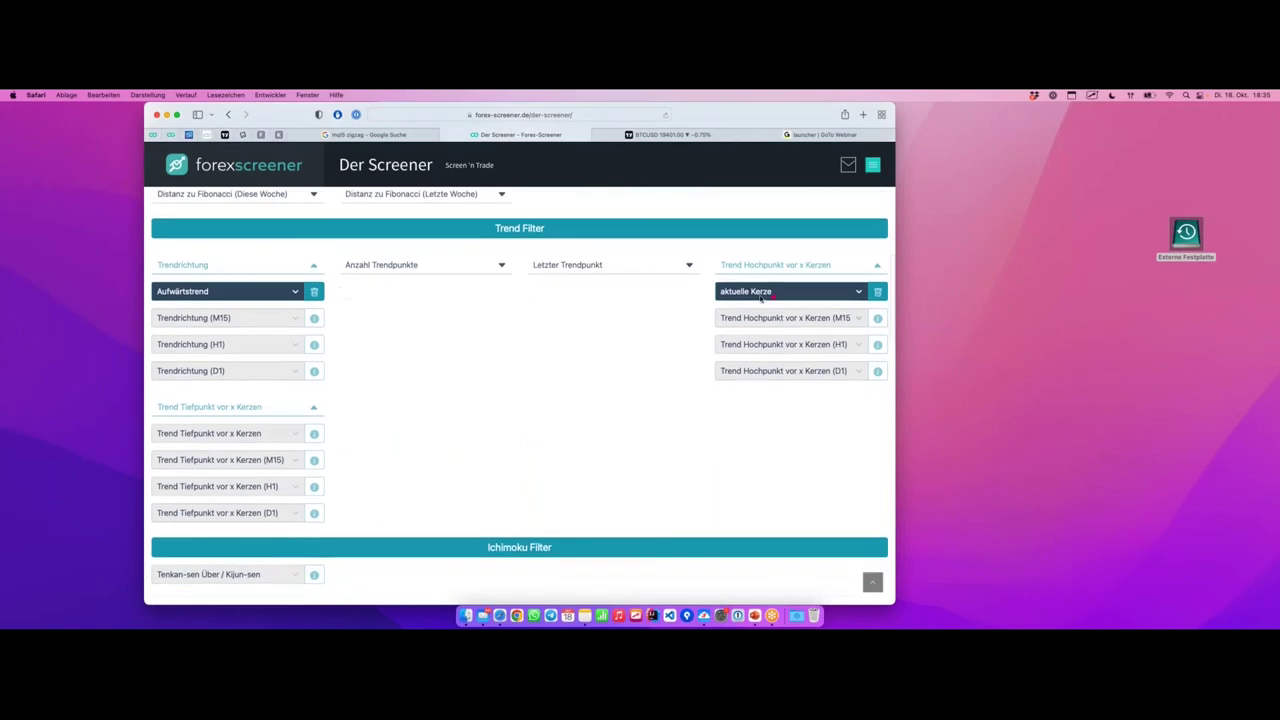
pyautogui.moveTo(714, 291); pyautogui.dragTo(750, 297)
pyautogui.press('super+Tab')
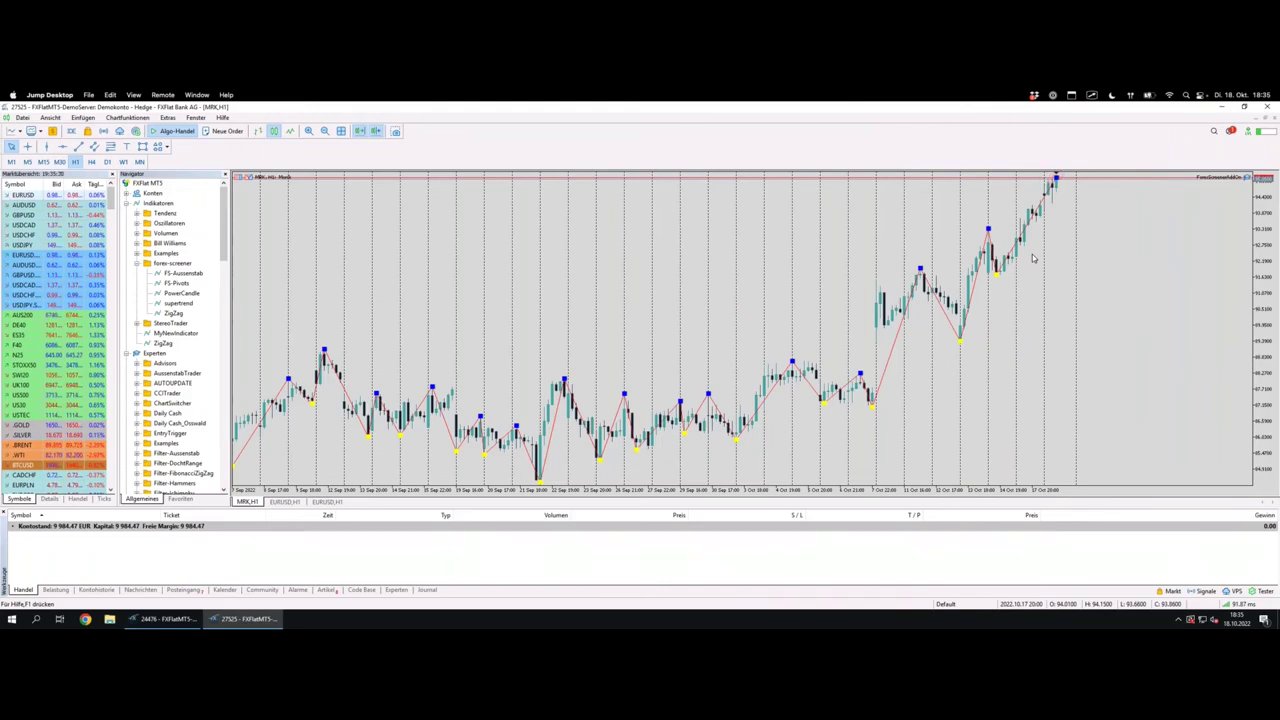
# - Examine the most recent ZigZag high on the MRK H1 chart at several zoom levels
pyautogui.press('-')
pyautogui.press('-')
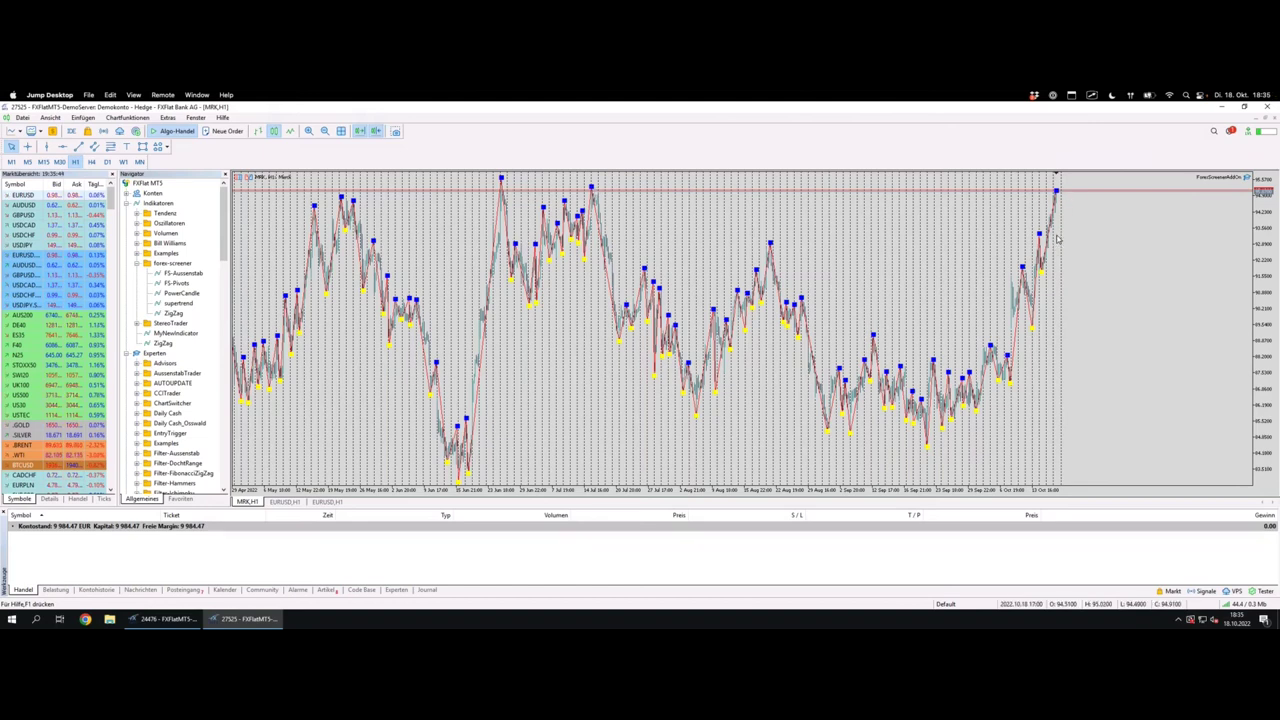
pyautogui.press('+')
pyautogui.press('+')
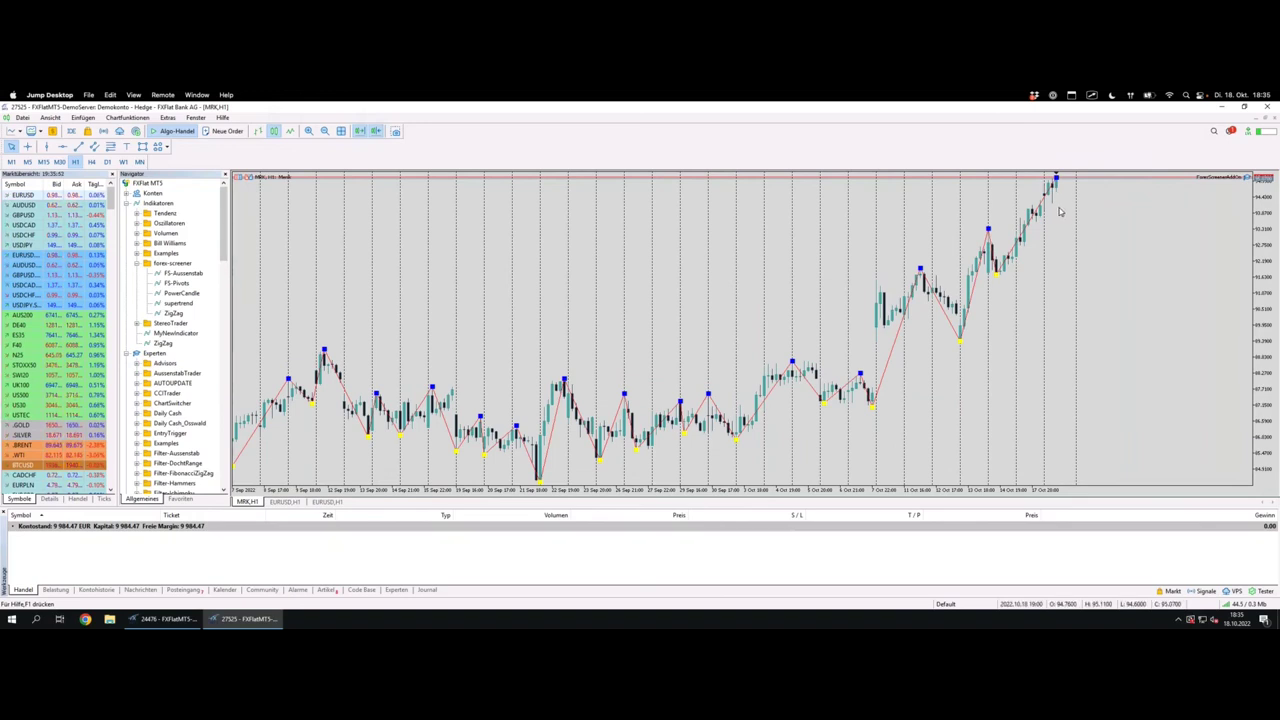
pyautogui.press('-')
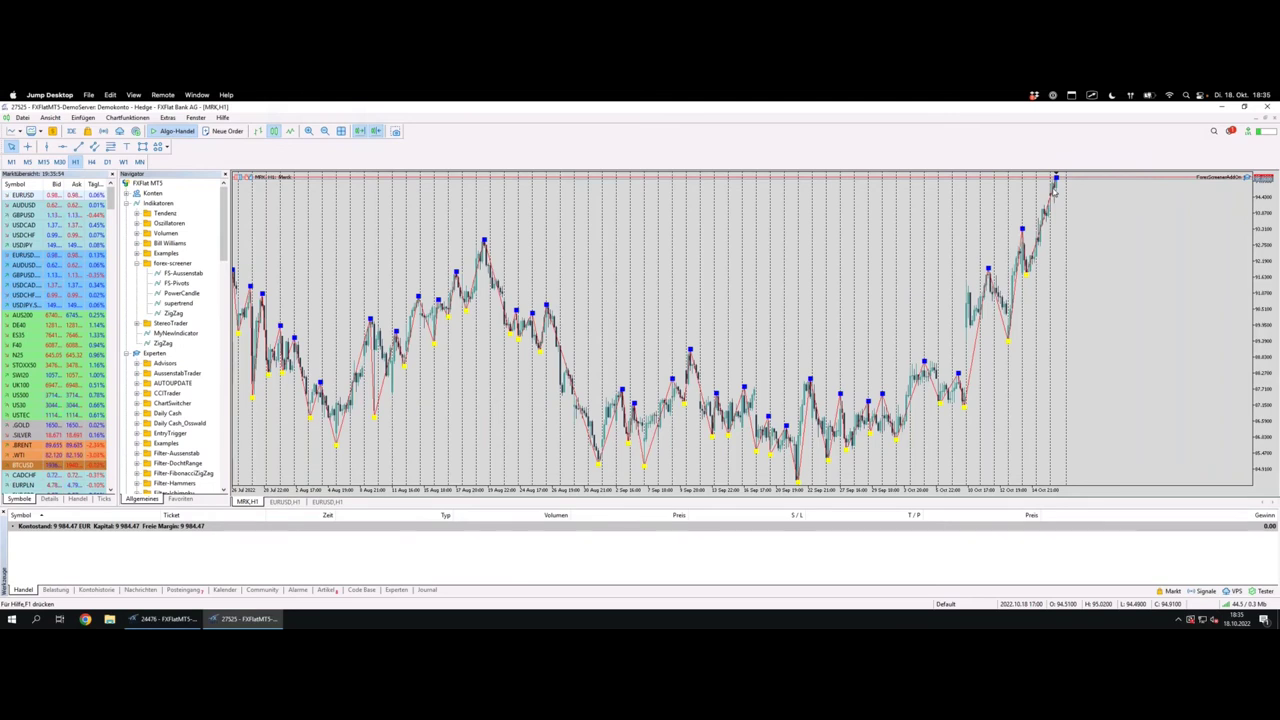
pyautogui.moveTo(1030, 268); pyautogui.dragTo(1057, 178)
pyautogui.moveTo(1025, 278); pyautogui.dragTo(1070, 186)
pyautogui.press('-')
pyautogui.press('-')
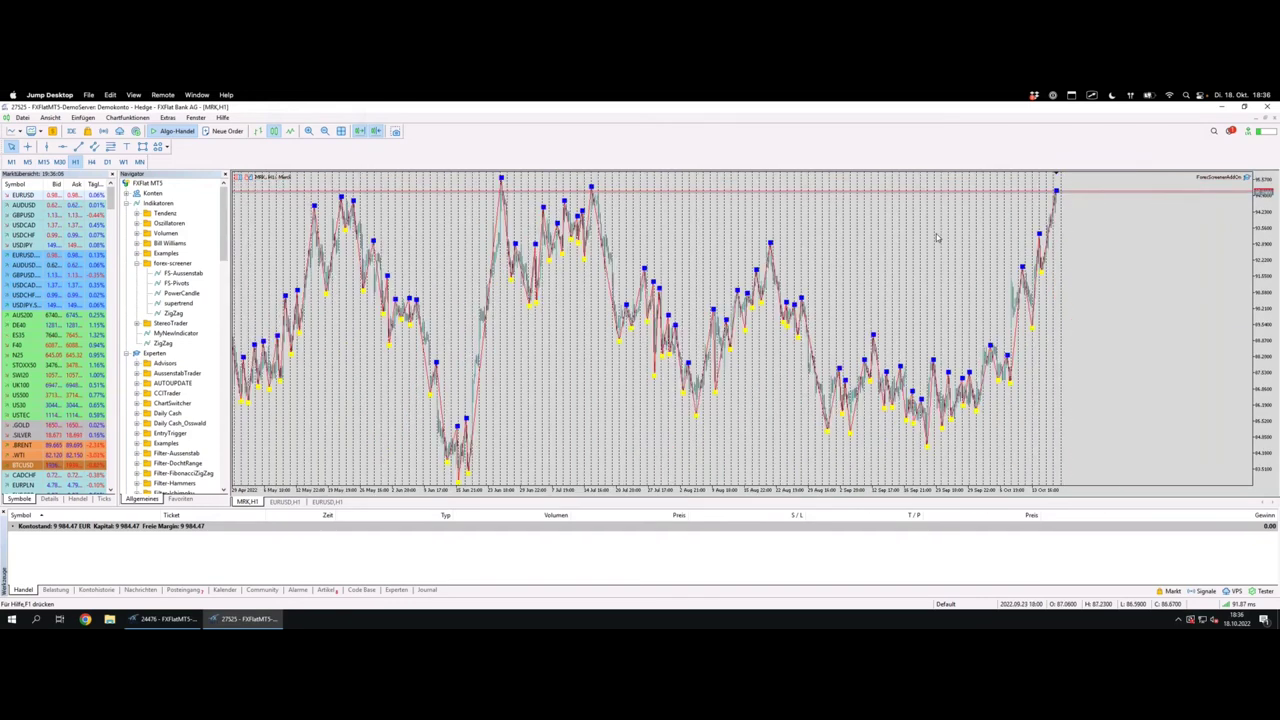
pyautogui.moveTo(1040, 268); pyautogui.dragTo(1062, 172)
# - Switch back to the Forex-Screener and review the candle options of the general Trend Tiefpunkt vor x Kerzen filter
pyautogui.hotkey('ctrl', 'Left')
pyautogui.click(857, 290)
pyautogui.click(857, 289)
pyautogui.click(877, 291)
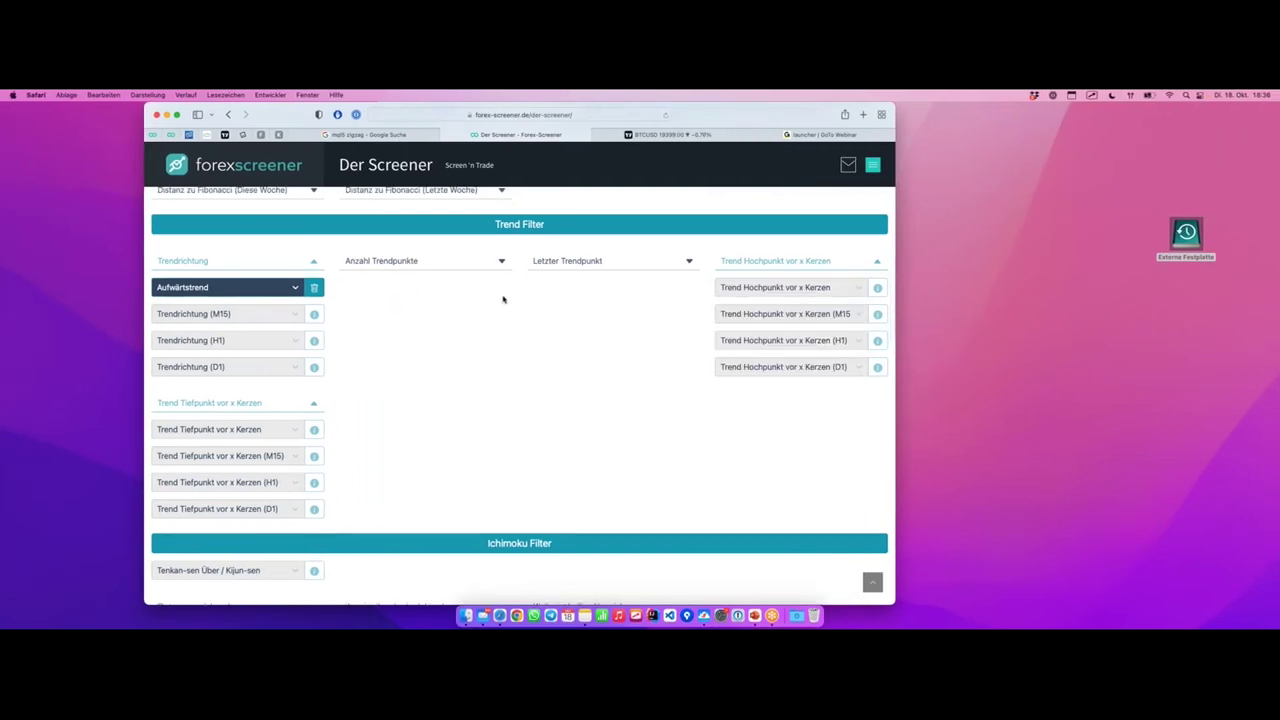
pyautogui.scroll(-1, 175, 380)
pyautogui.moveTo(170, 380); pyautogui.dragTo(280, 378)
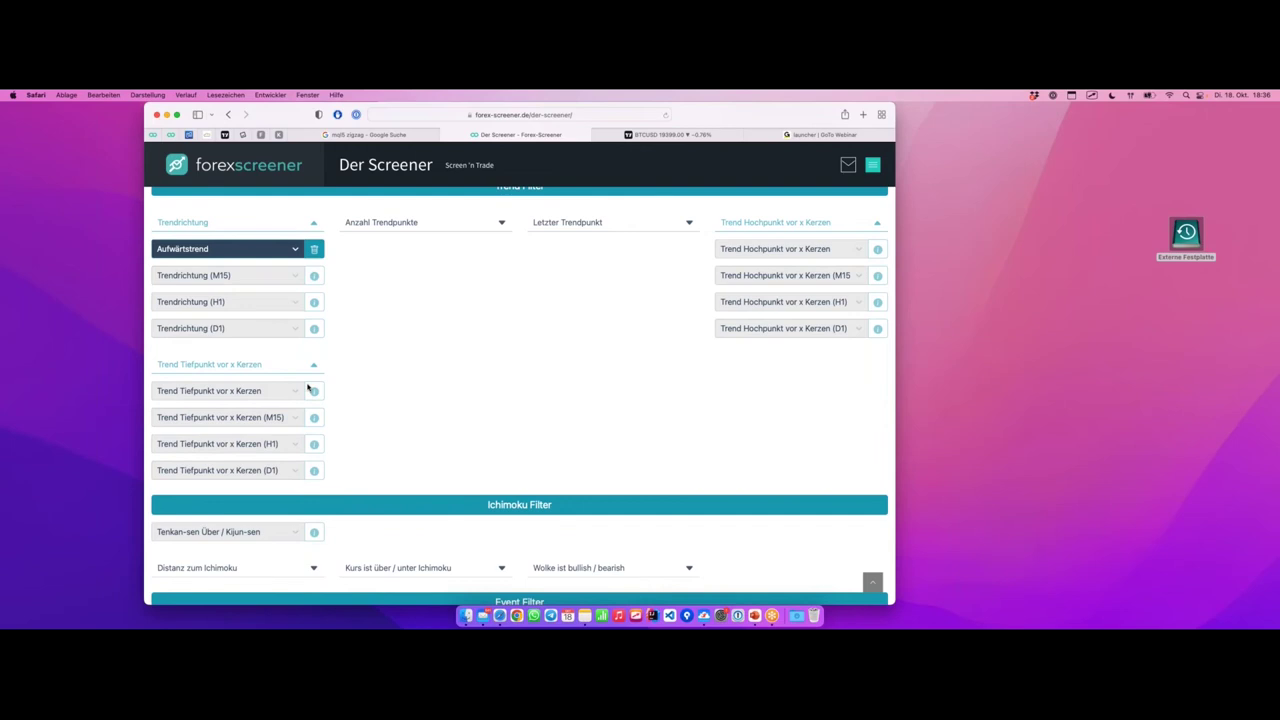
pyautogui.click(262, 392)
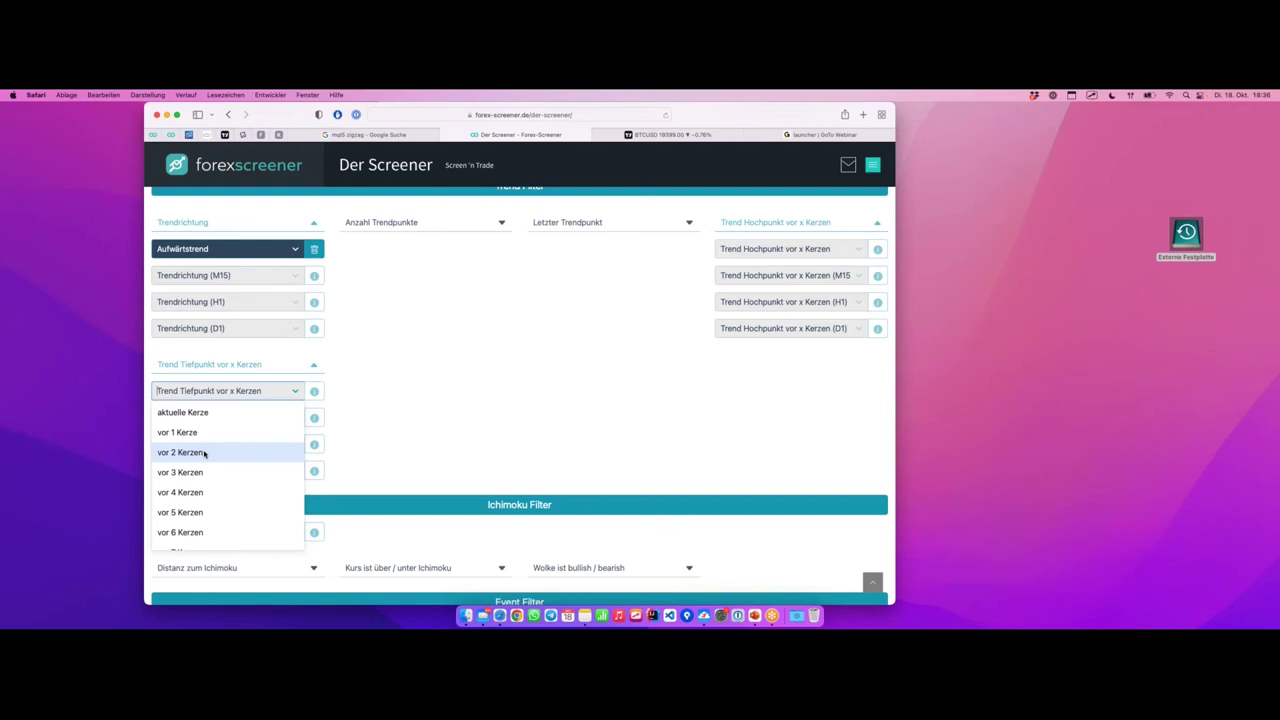
pyautogui.click(383, 363)
# - Switch to the presentation and advance from the Trendbruch slide to the Trading-Setup # 1 slide
pyautogui.hotkey('ctrl', 'Right')
pyautogui.hotkey('ctrl', 'Left')
pyautogui.hotkey('ctrl', 'Left')
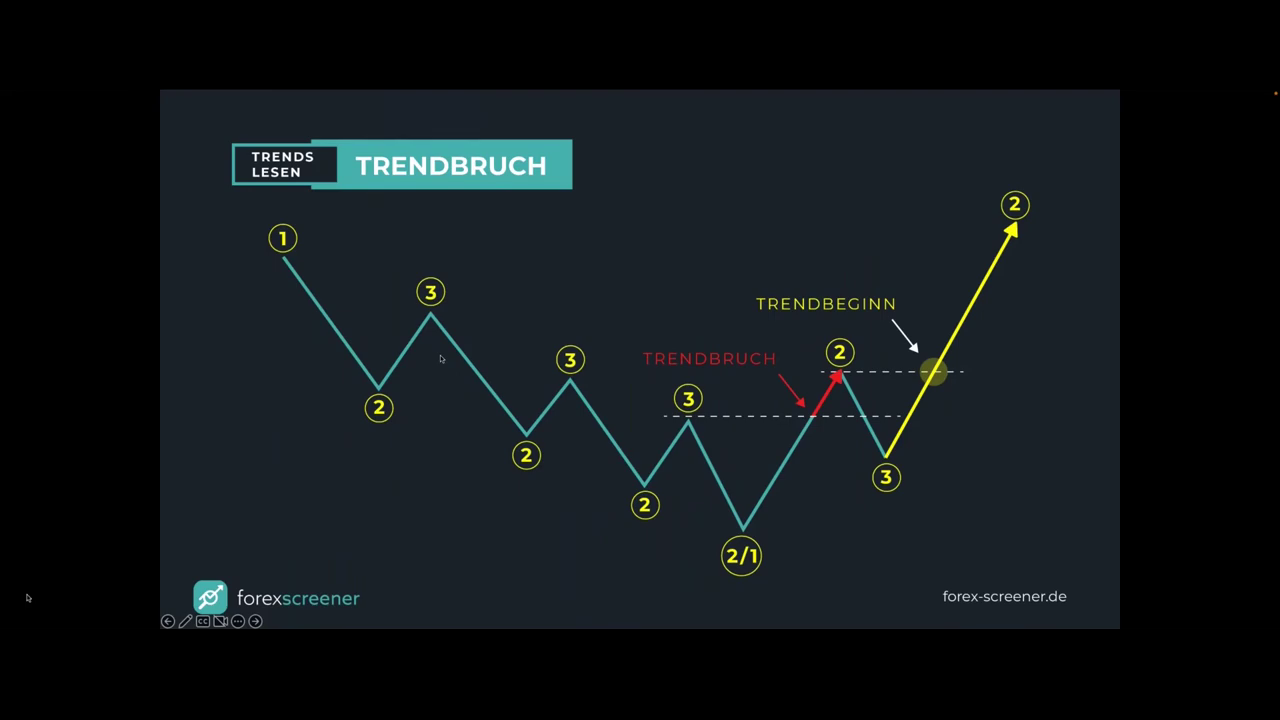
pyautogui.press('Right')
pyautogui.press('Left')
pyautogui.press('Right')
pyautogui.press('Right')
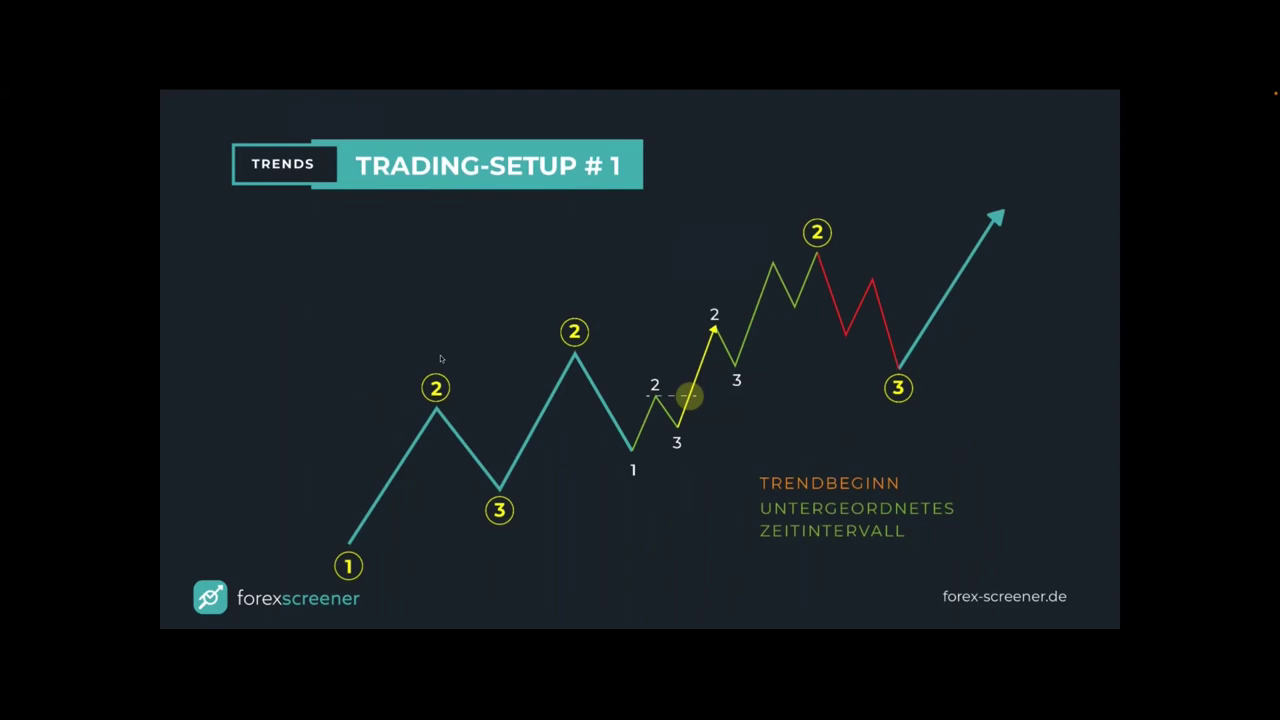
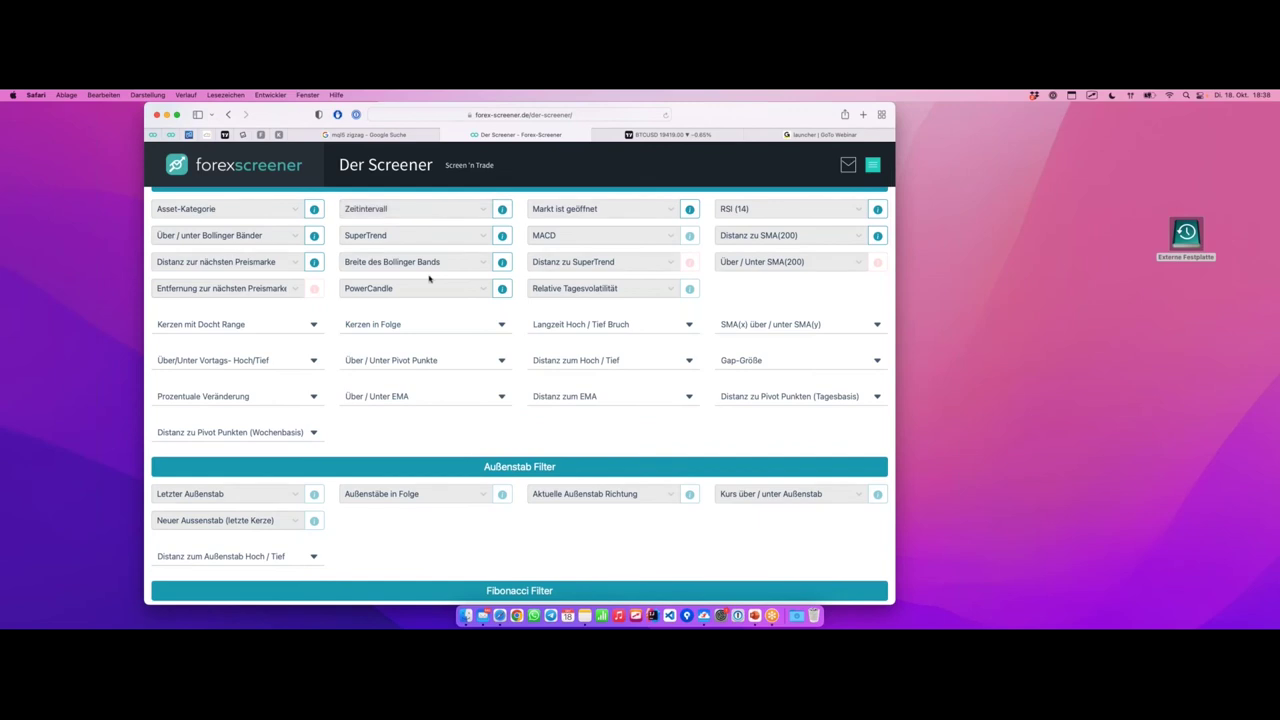
# - Set the general Trendrichtung filter in the Trend Filter section to Aufwärtstrend
pyautogui.scroll(-12, 430, 280)
pyautogui.scroll(-8, 430, 280)
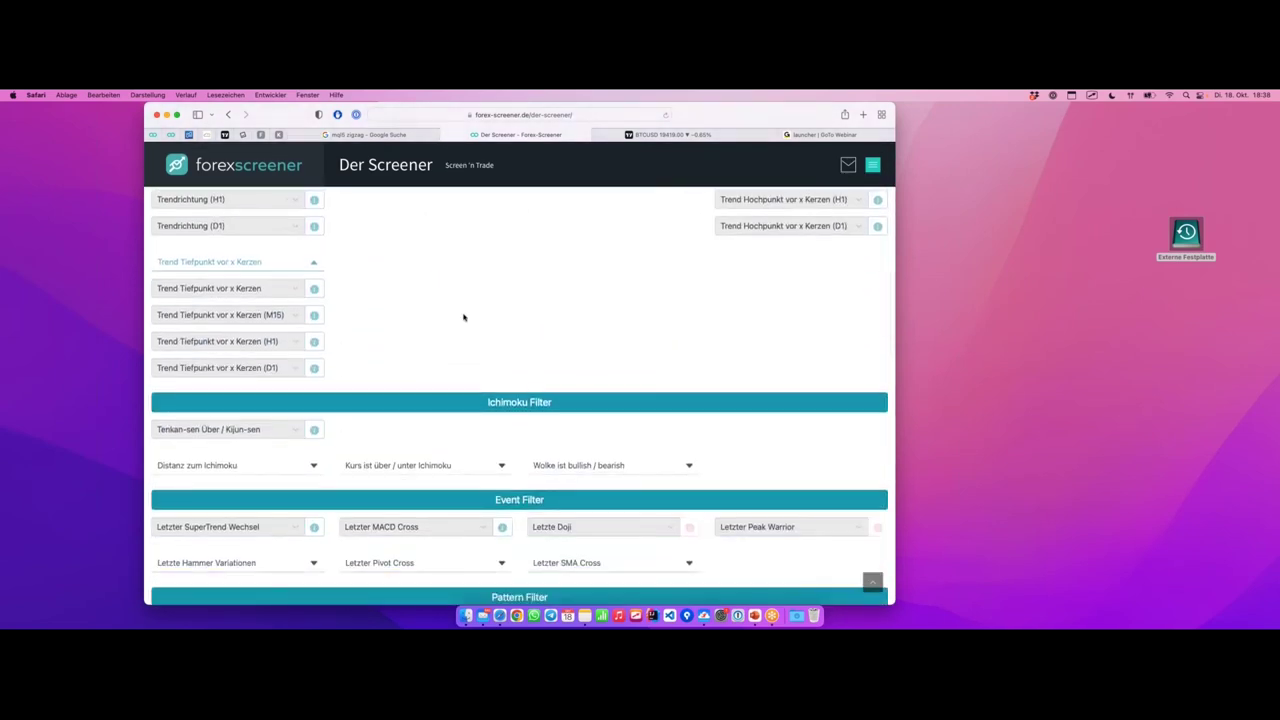
pyautogui.scroll(8, 487, 337)
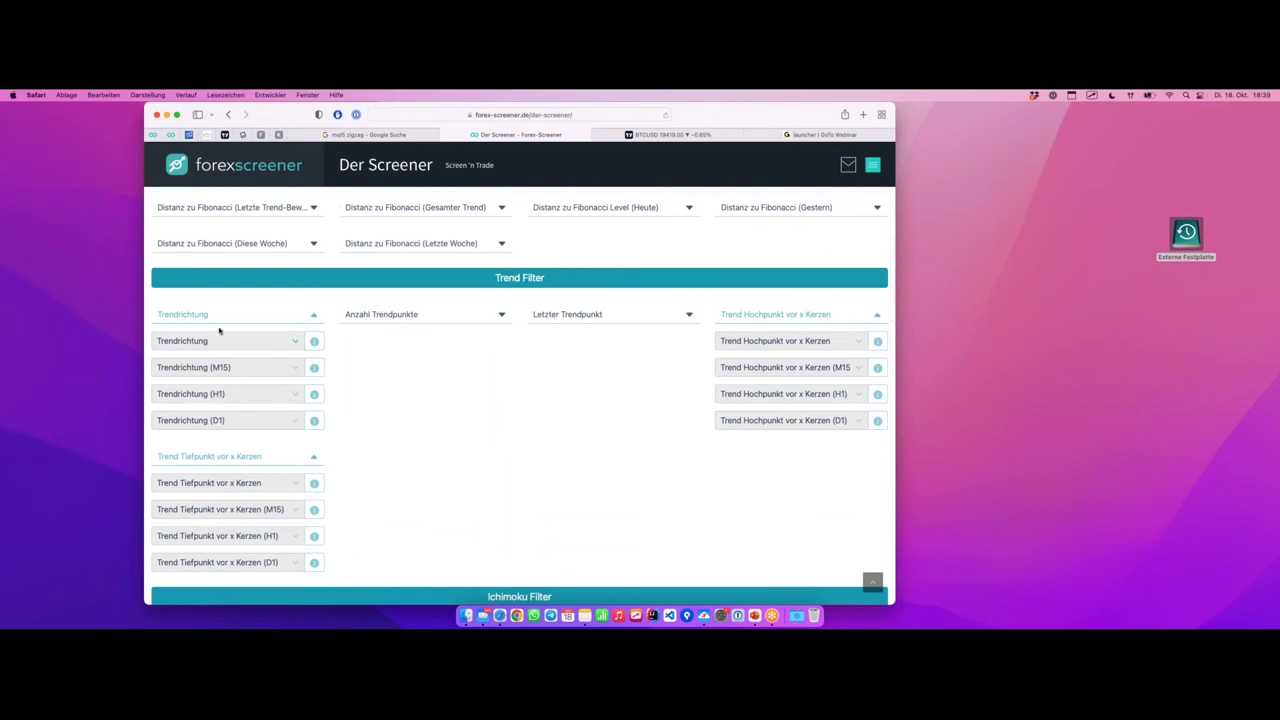
pyautogui.click(259, 341)
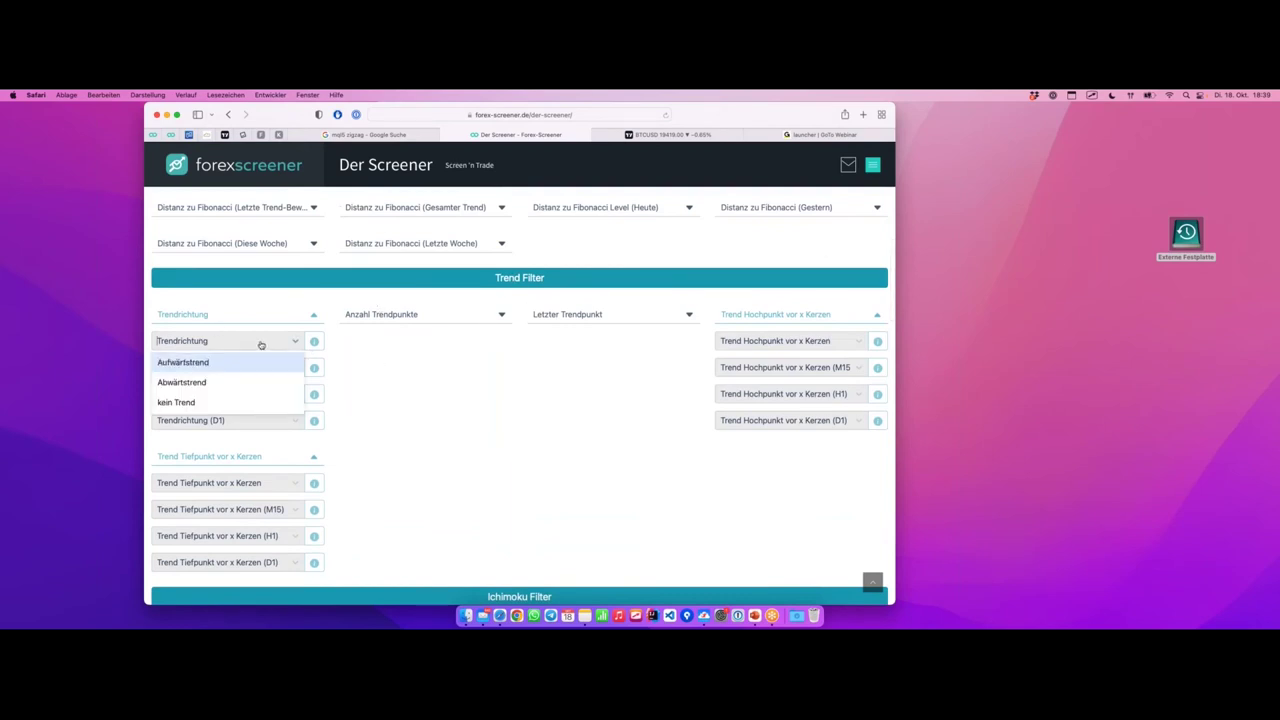
pyautogui.click(196, 364)
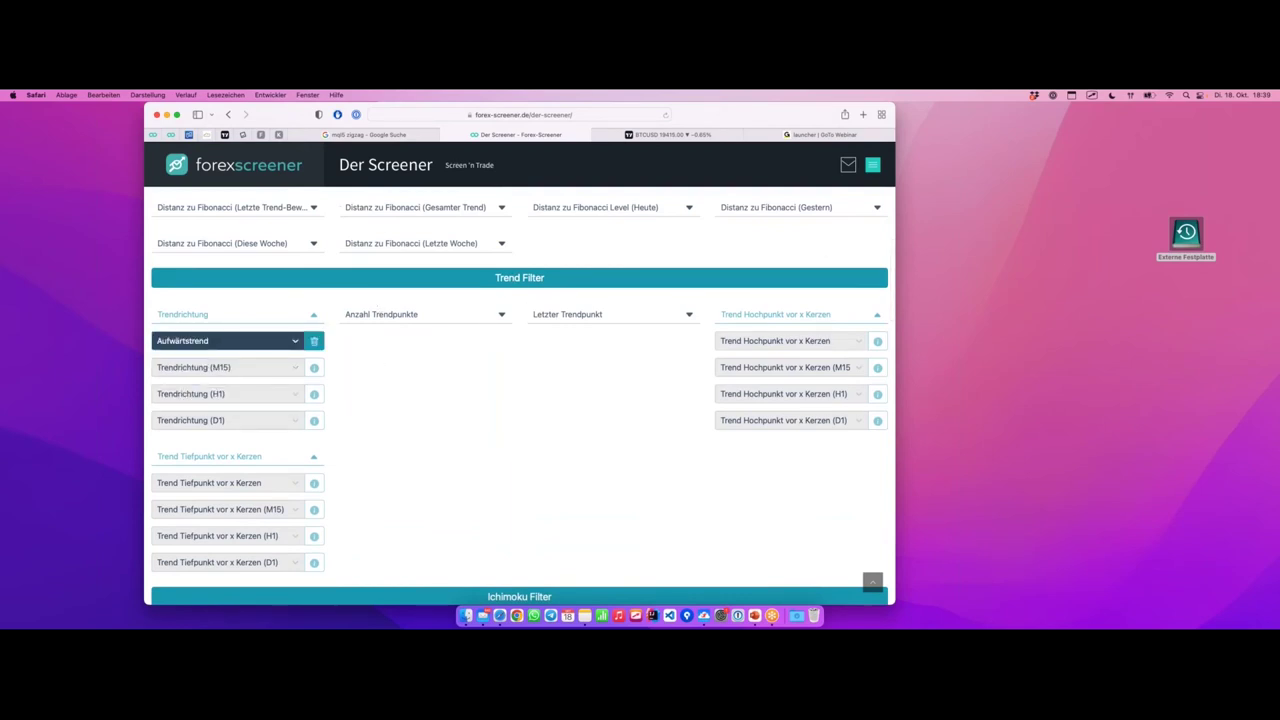
# - Set the general Letzter Trendpunkt filter to Tief and compare it with the Trading-Setup # 3 slide
pyautogui.click(597, 316)
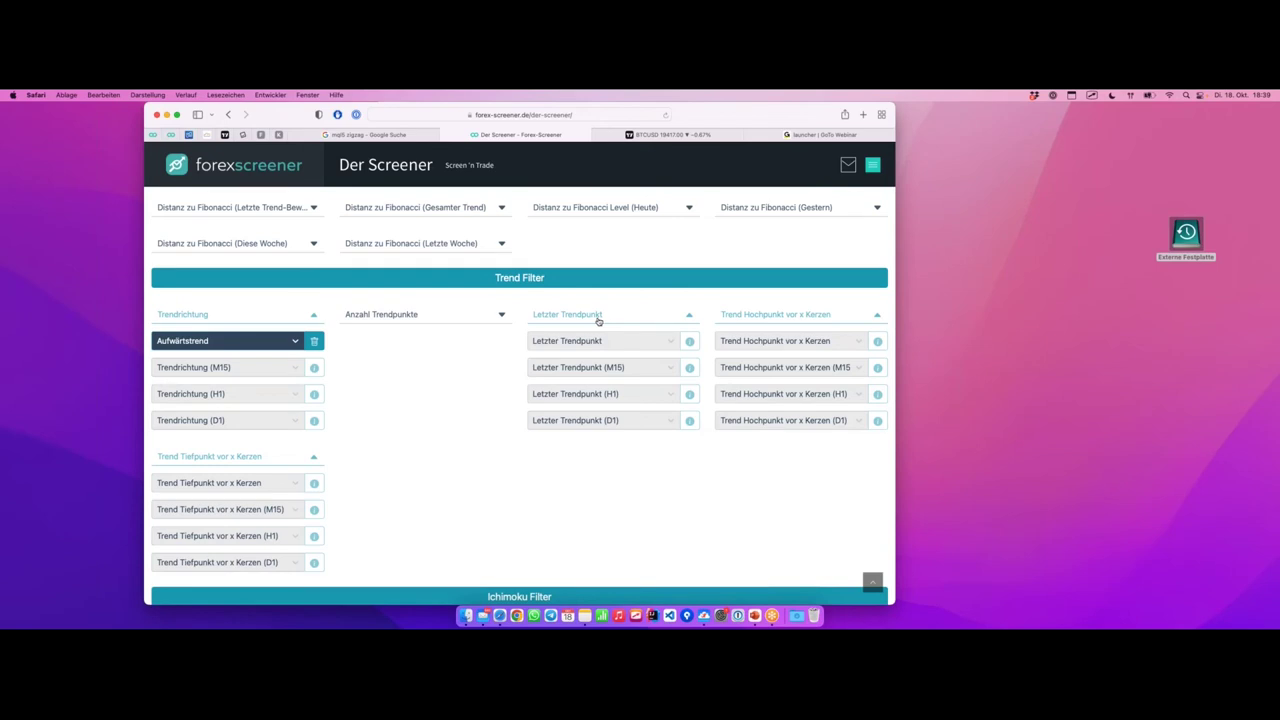
pyautogui.click(613, 344)
pyautogui.click(558, 383)
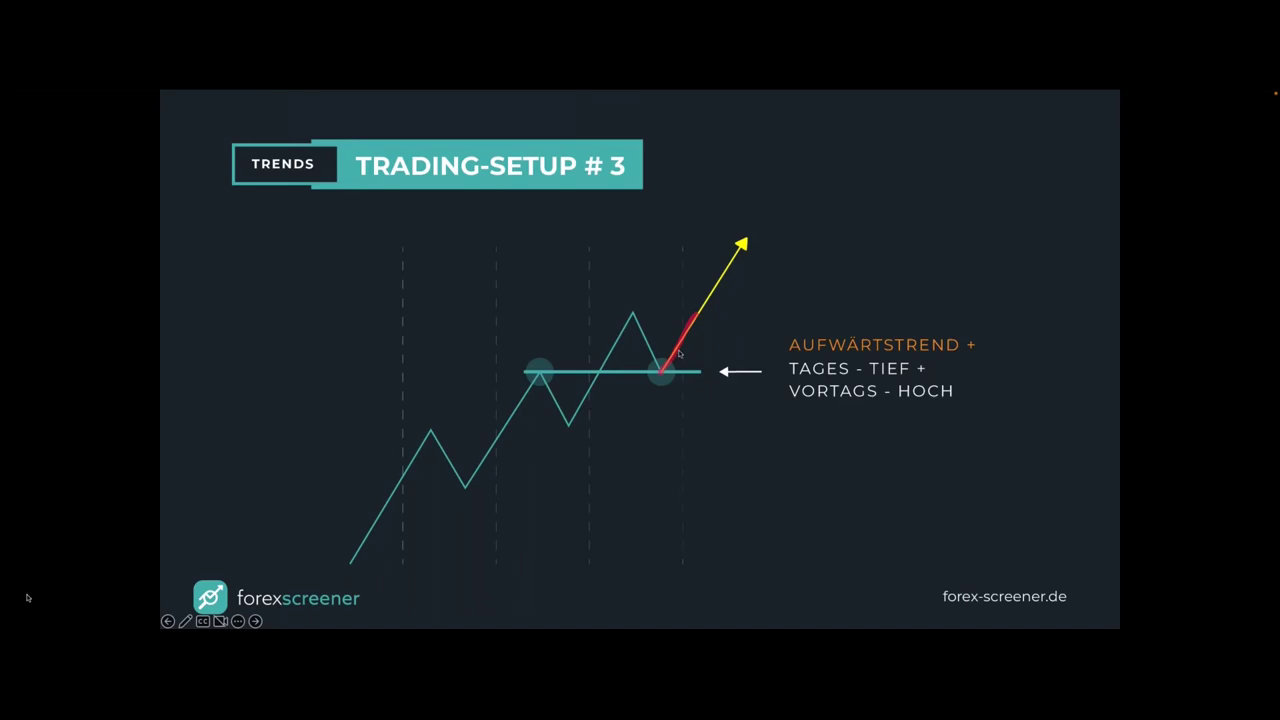
pyautogui.hscroll(3, 27, 598)
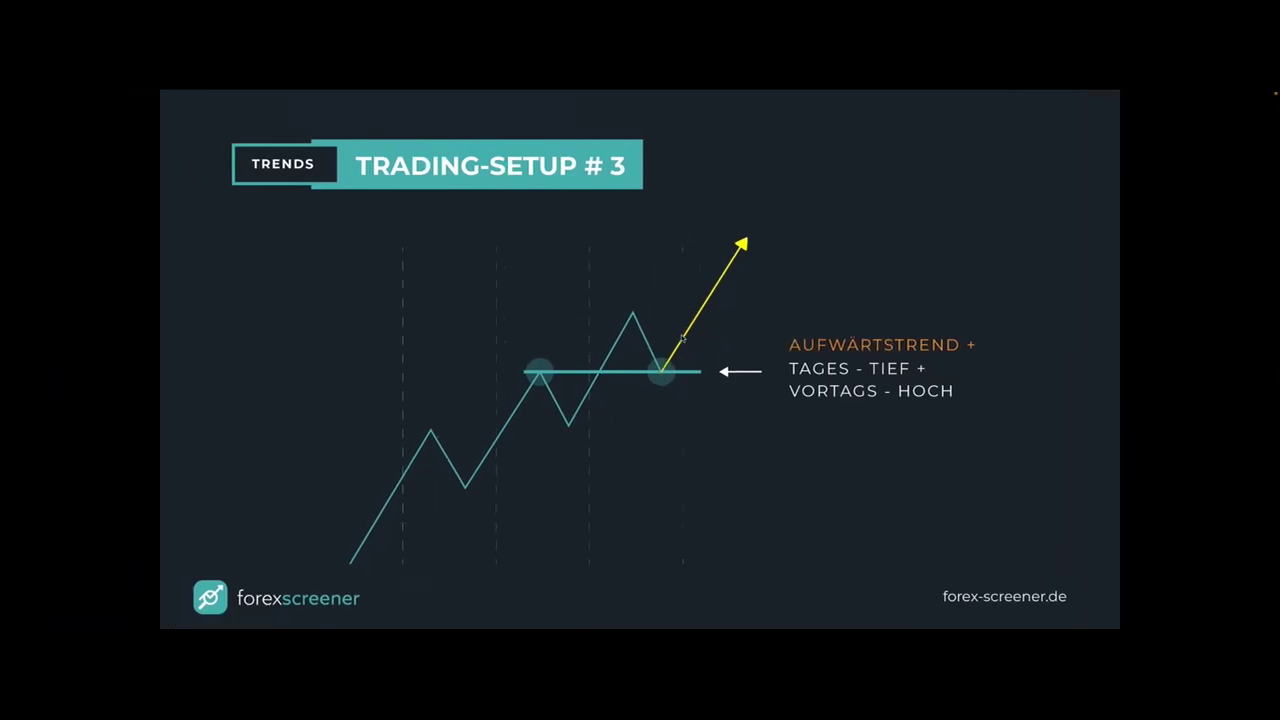
pyautogui.hscroll(3, 682, 338)
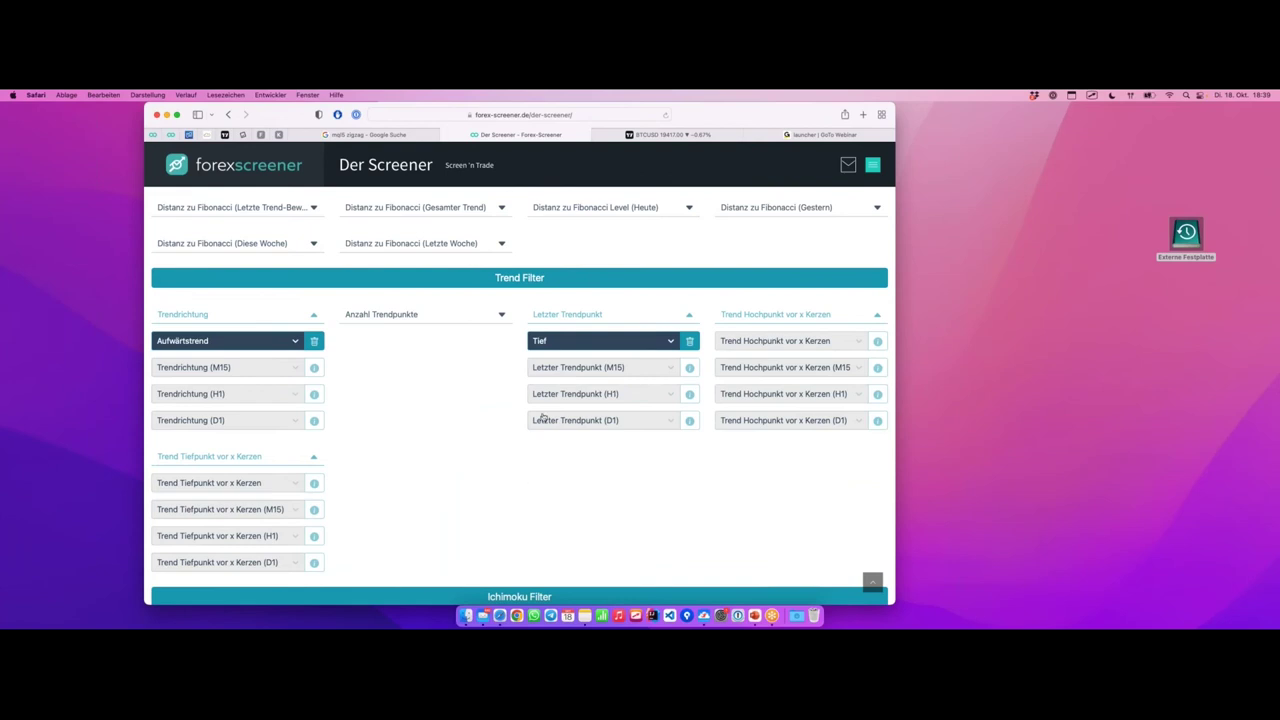
# - Open the AIXA-M30 result's chart in MetaTrader and switch to the trading platform
pyautogui.scroll(-2, 541, 415)
pyautogui.scroll(3, 541, 415)
pyautogui.scroll(2, 519, 395)
pyautogui.scroll(-10, 519, 395)
pyautogui.scroll(-5, 547, 401)
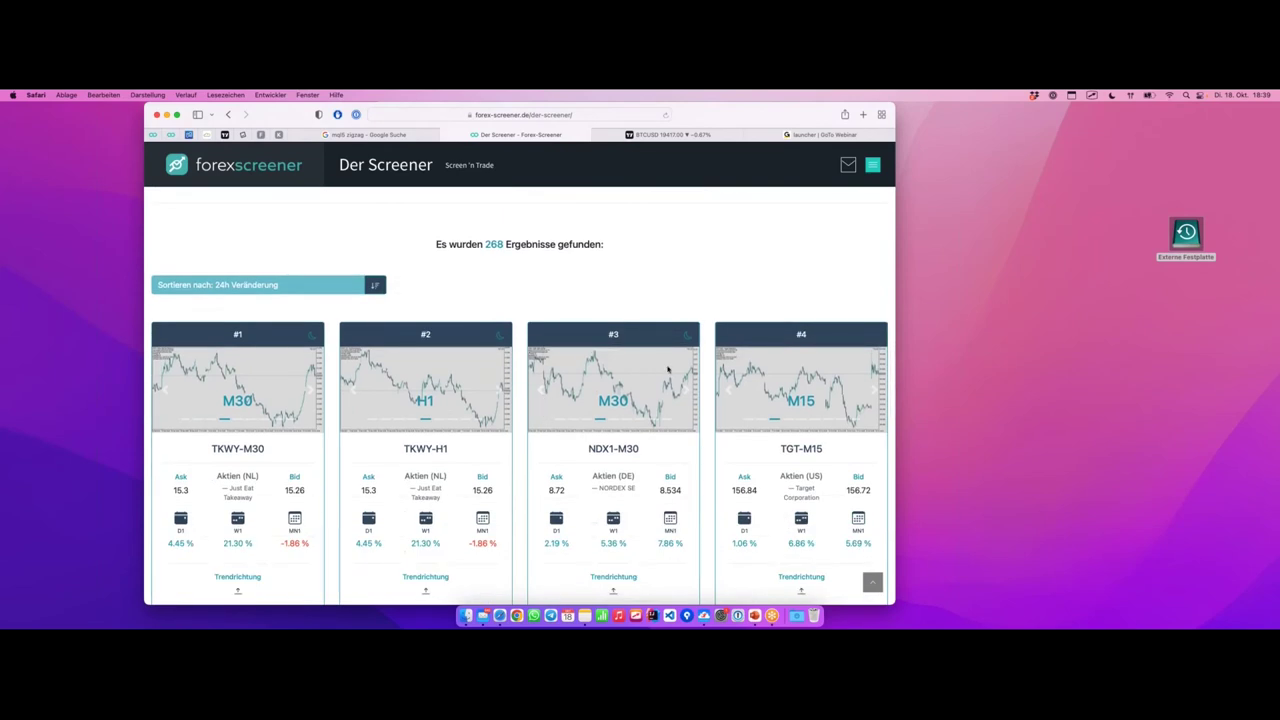
pyautogui.scroll(-2, 668, 370)
pyautogui.scroll(-3, 600, 280)
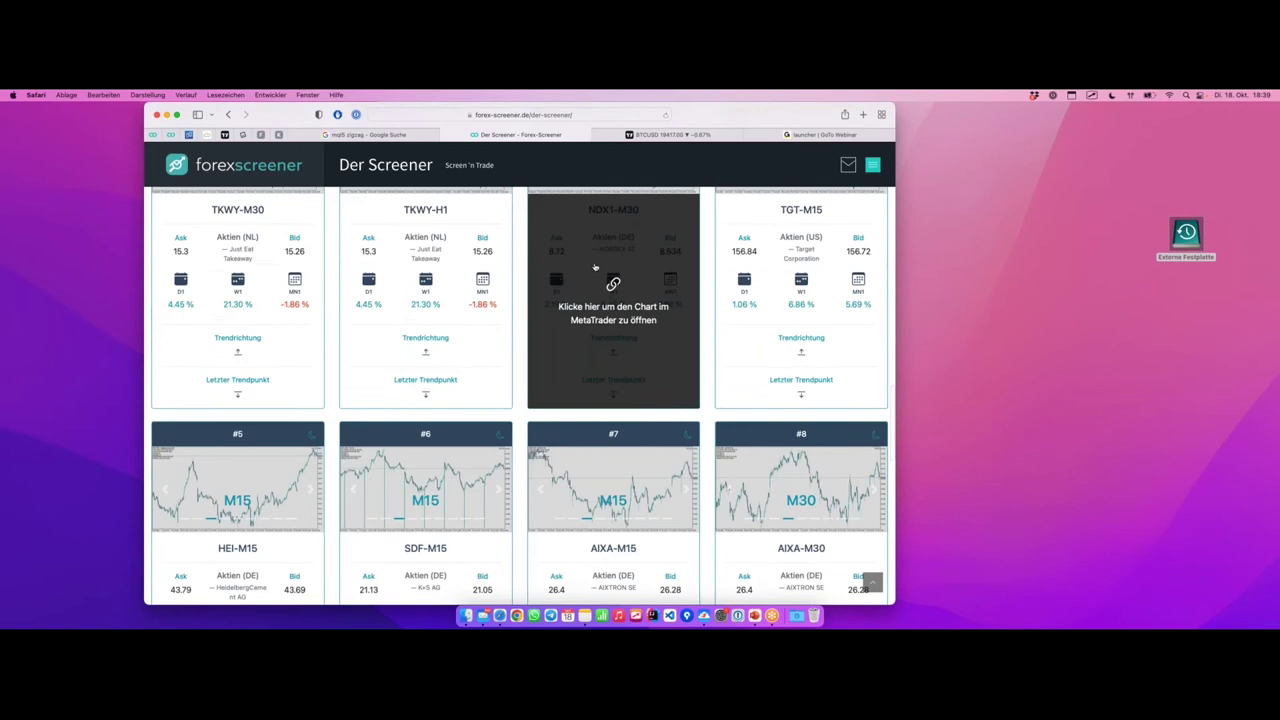
pyautogui.scroll(-1, 595, 267)
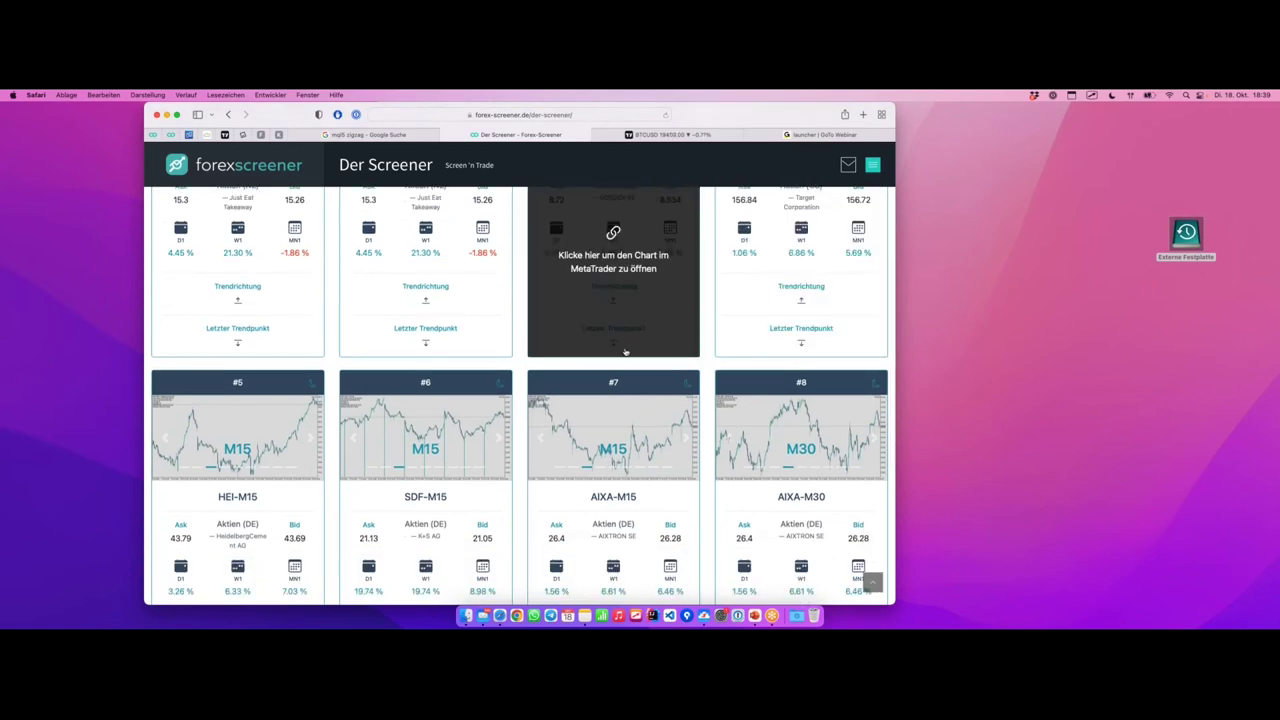
pyautogui.scroll(-1, 852, 461)
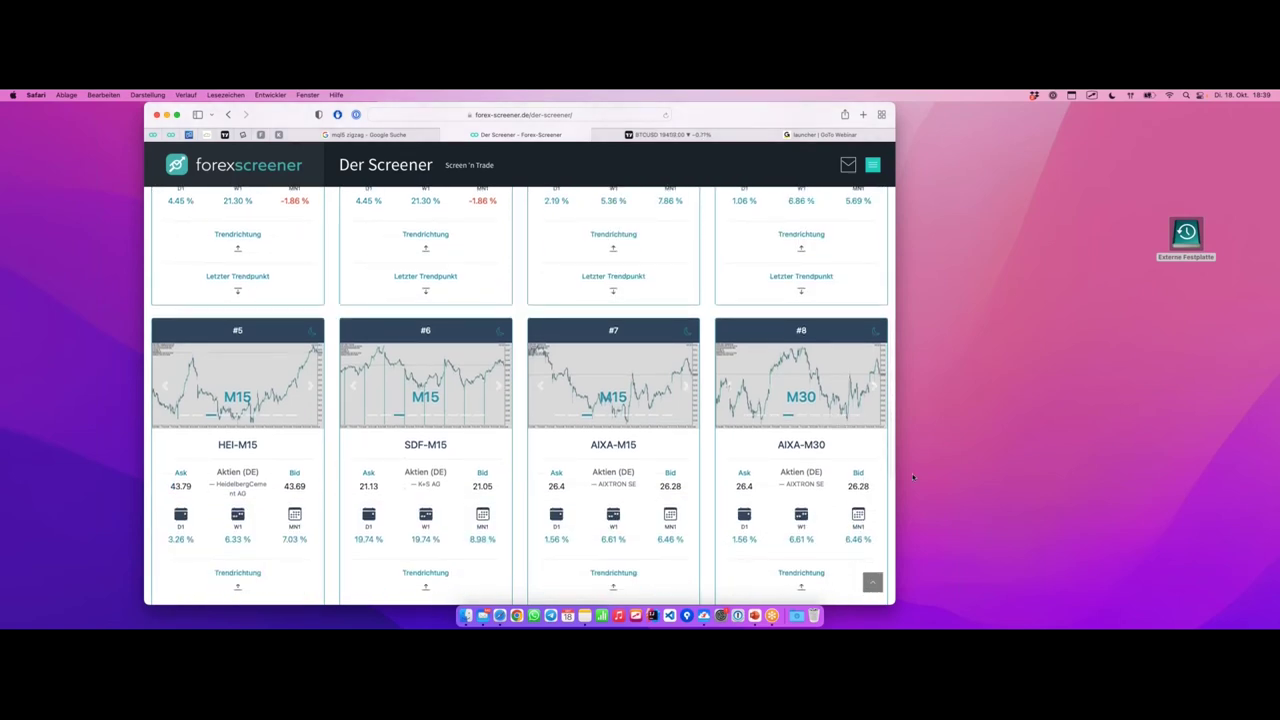
pyautogui.click(851, 462)
pyautogui.hotkey('ctrl', 'Right')
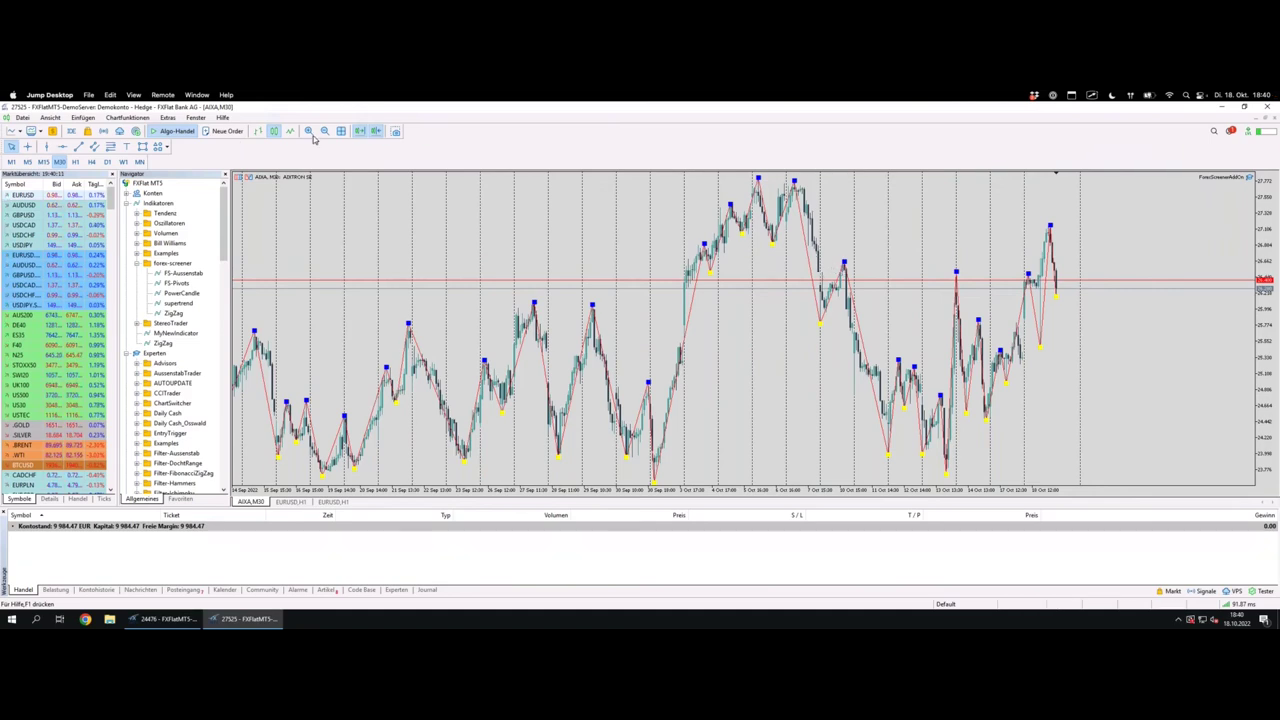
# - Draw a flat rectangle across the zone of the earlier October highs on the AIXA M30 chart, reaching to the latest upswing
pyautogui.click(143, 147)
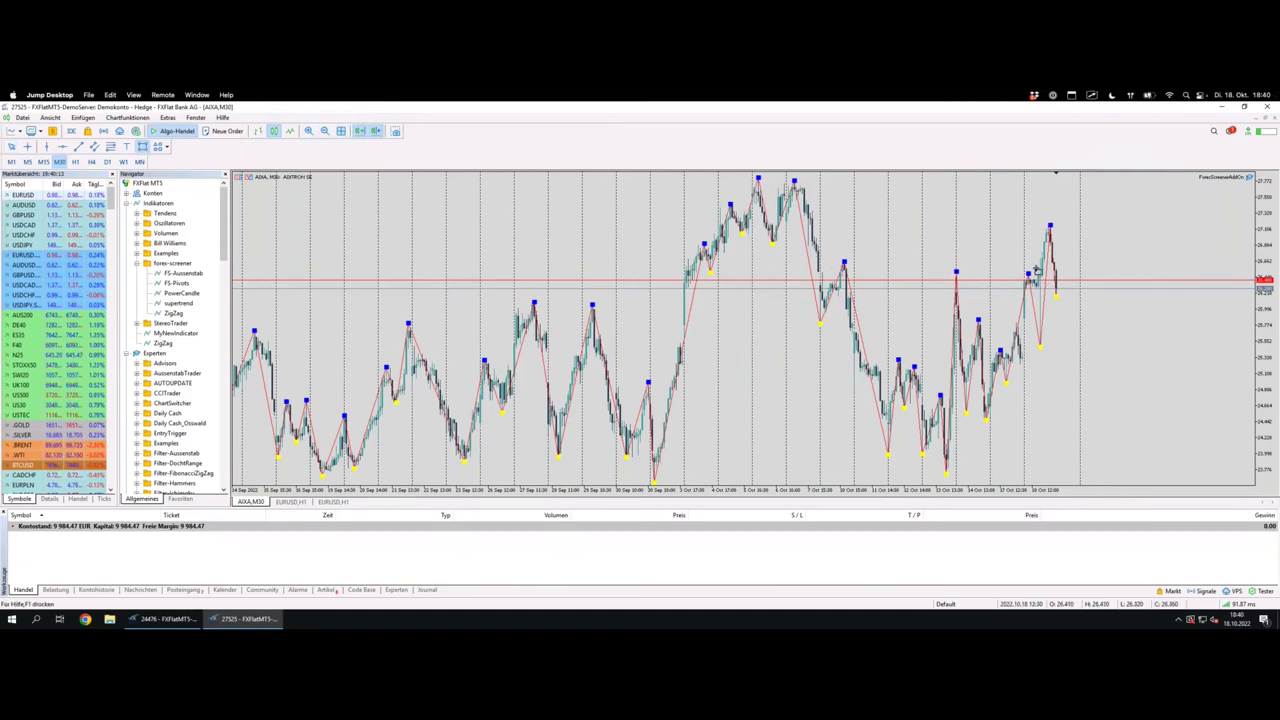
pyautogui.moveTo(1040, 262); pyautogui.dragTo(834, 272)
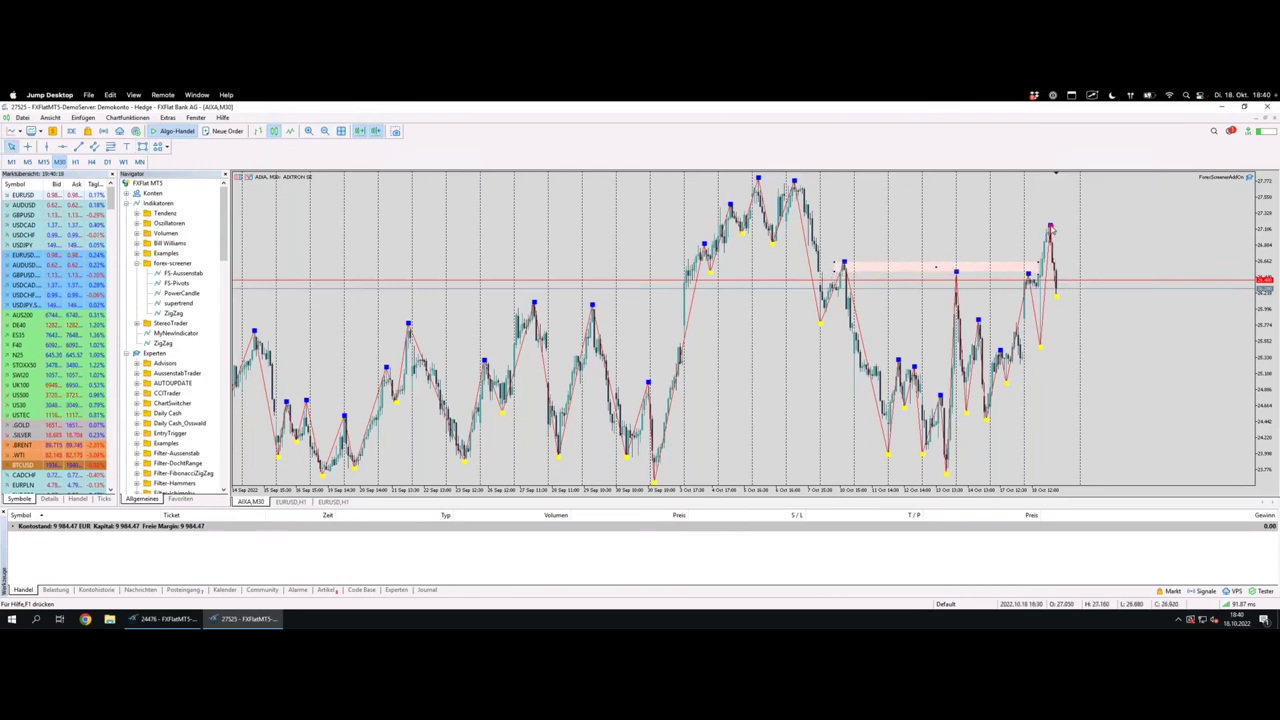
pyautogui.moveTo(1049, 228); pyautogui.dragTo(1066, 272)
# - Switch back to the Forex-Screener and search its filters for "hoch"
pyautogui.hotkey('ctrl', 'Left')
pyautogui.scroll(-5, 592, 326)
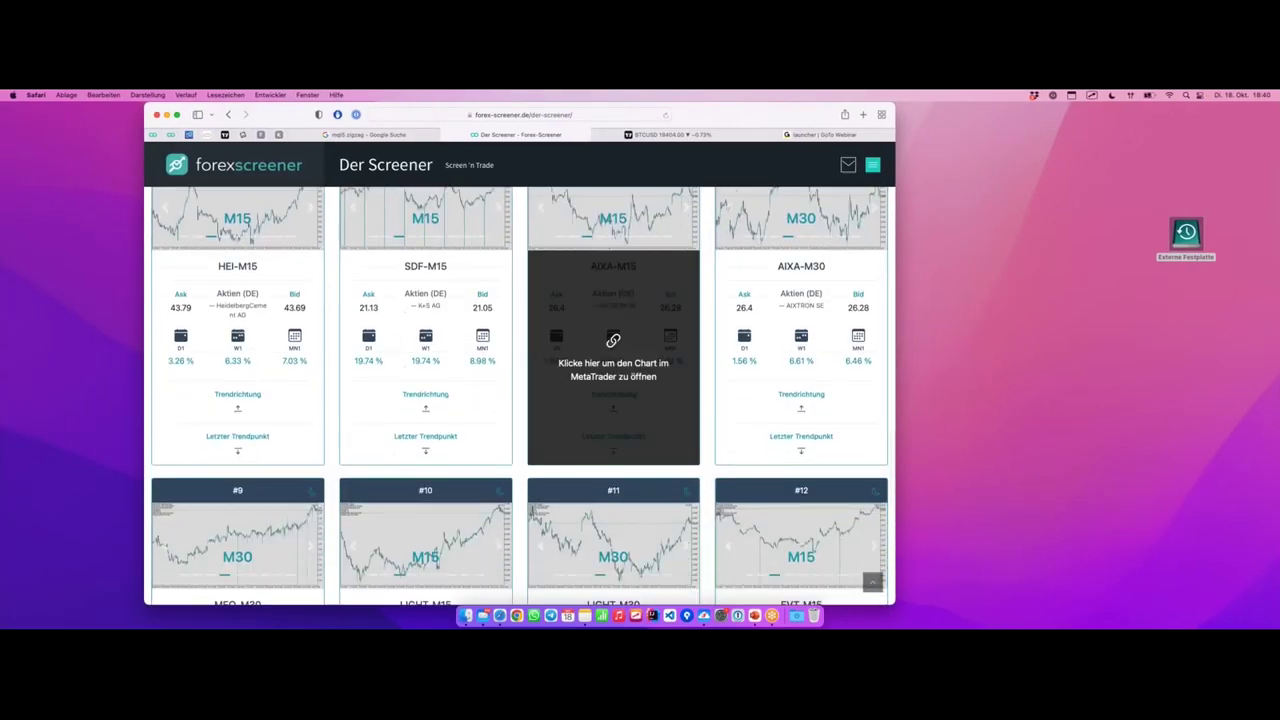
pyautogui.scroll(-2, 593, 322)
pyautogui.scroll(-2, 598, 319)
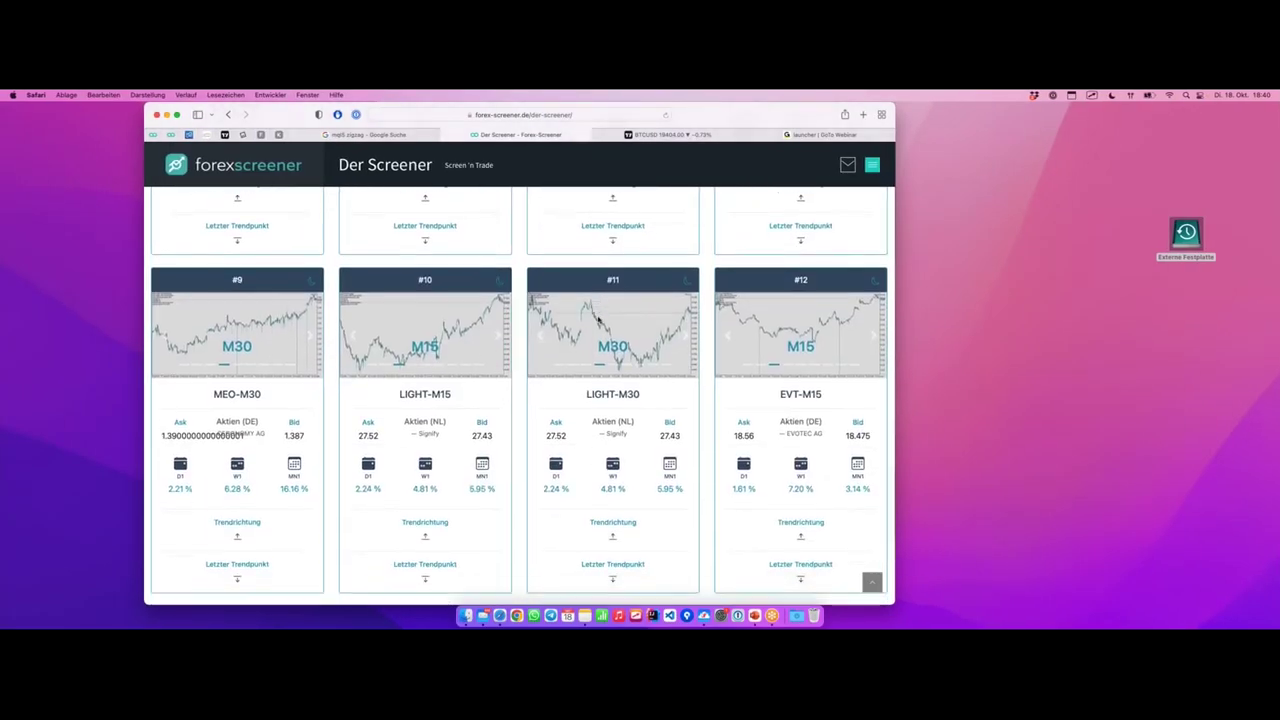
pyautogui.scroll(15, 598, 319)
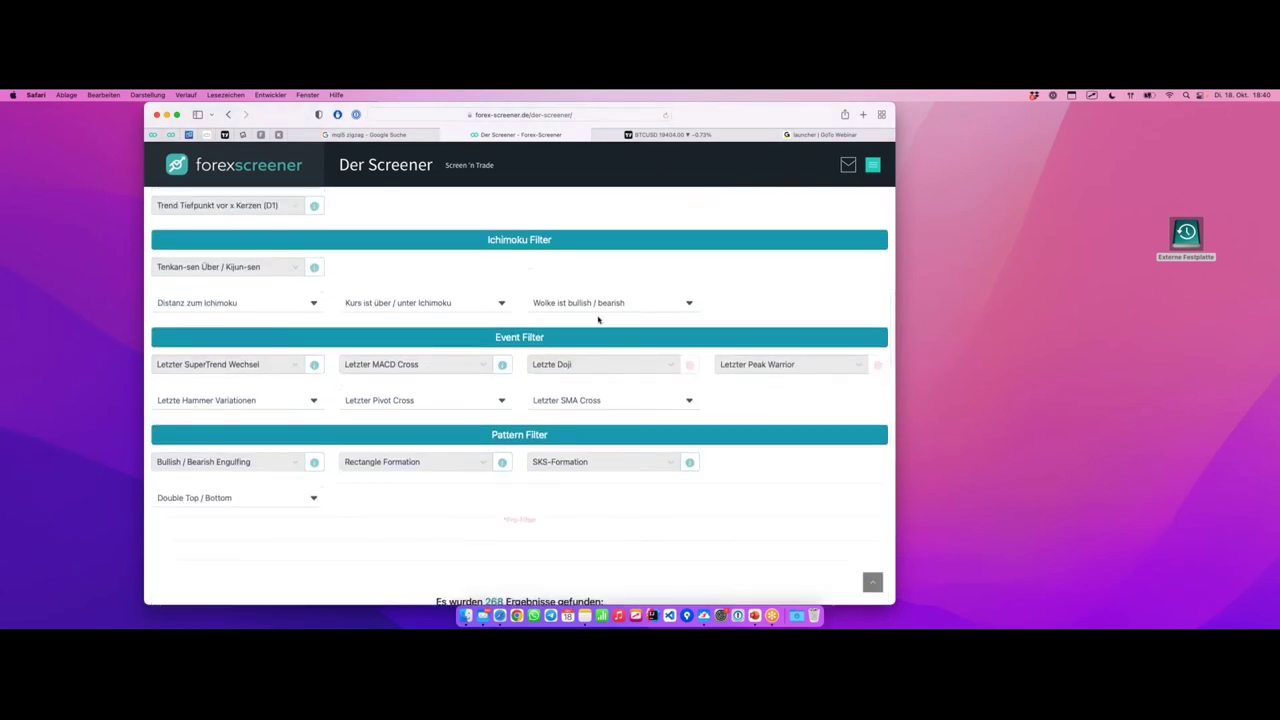
pyautogui.scroll(5, 598, 319)
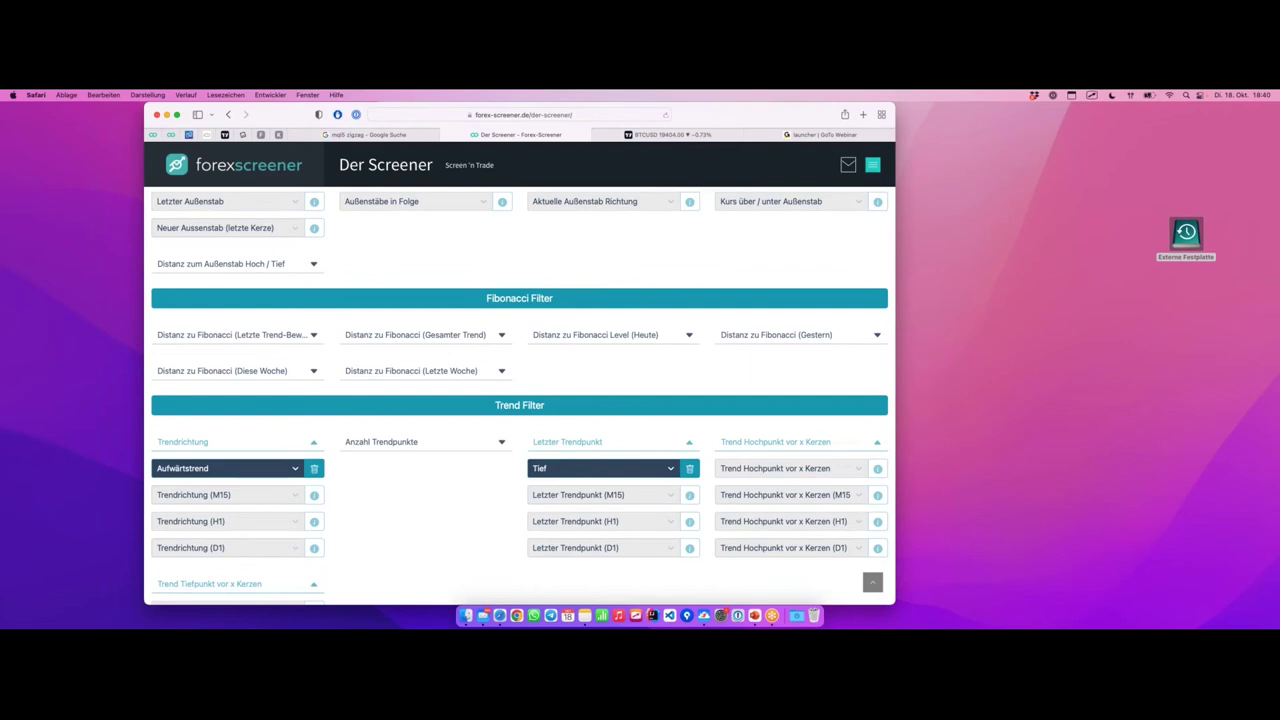
pyautogui.scroll(8, 598, 317)
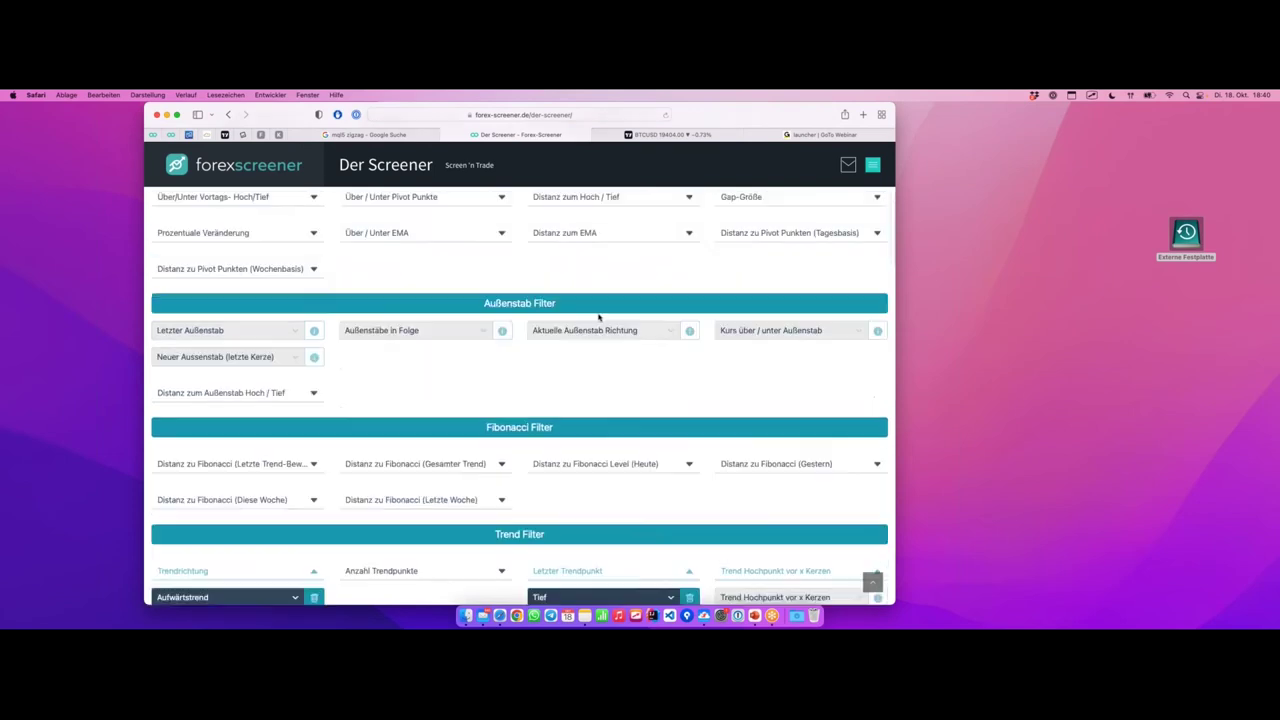
pyautogui.click(490, 236)
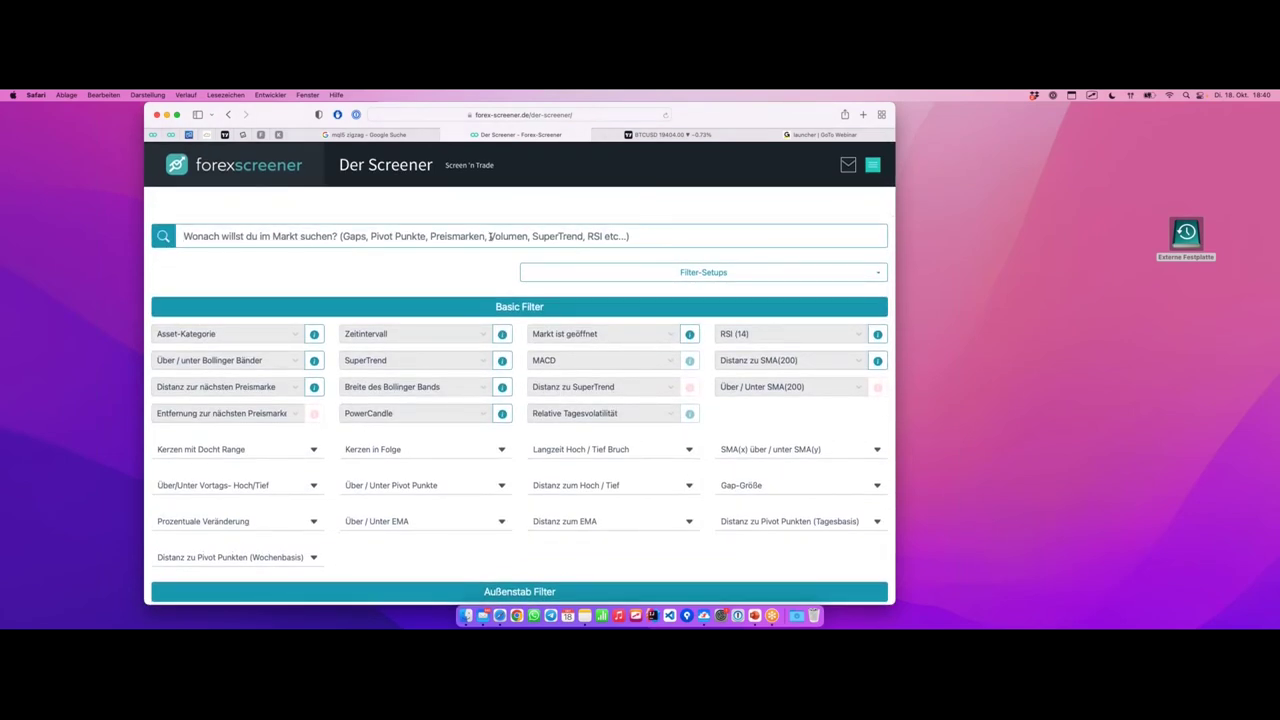
pyautogui.write('hoch')
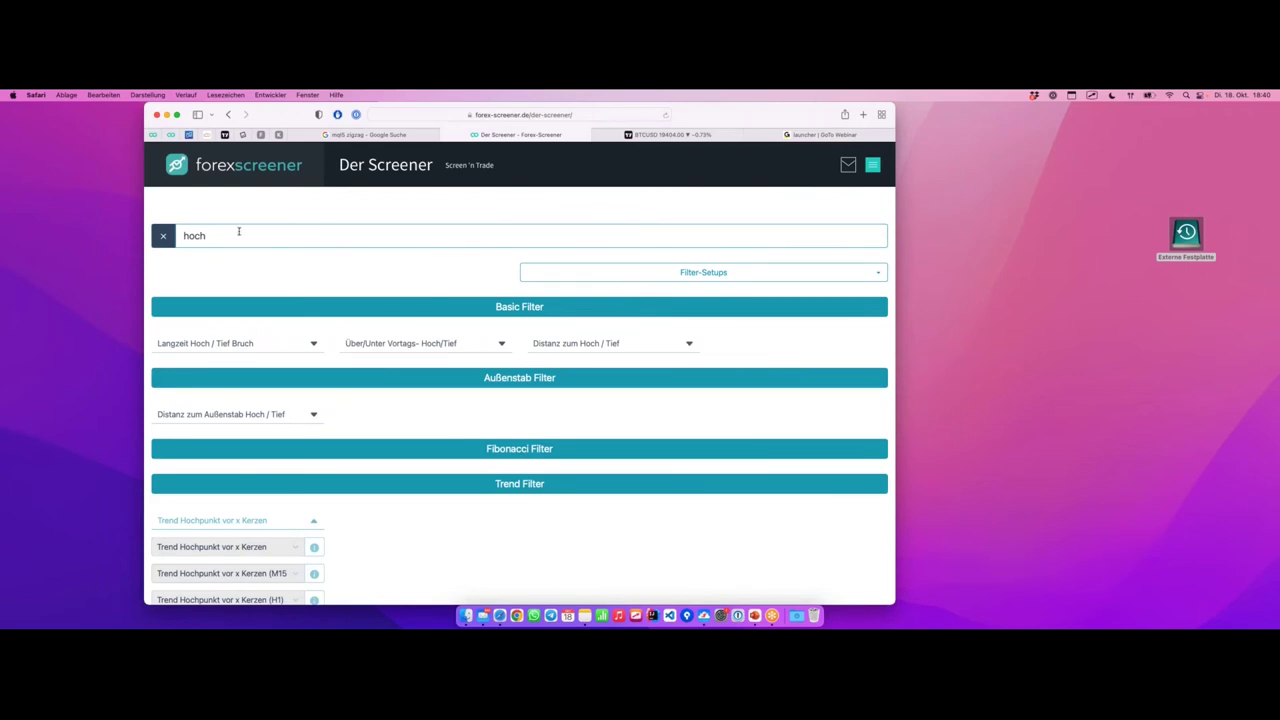
# - Set the Distanz zum Vortags-Hoch filter to Distanz zum gestrigen High < 0.1%
pyautogui.click(605, 344)
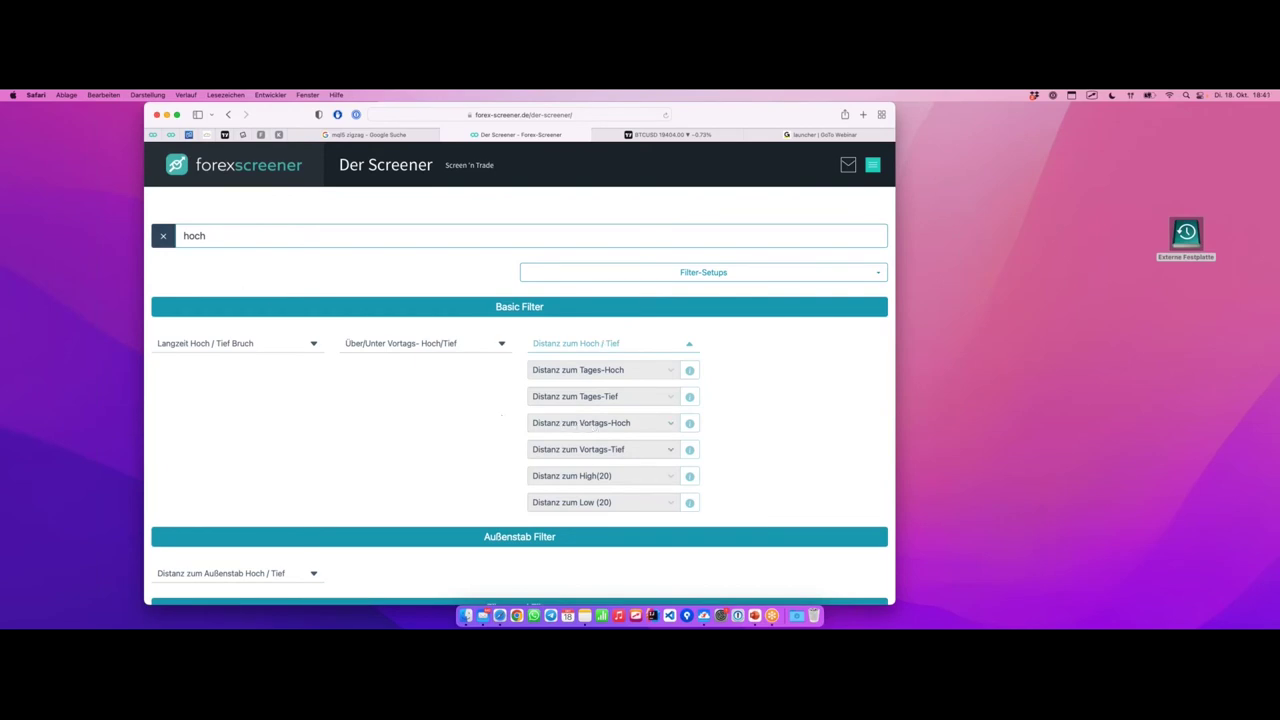
pyautogui.click(597, 424)
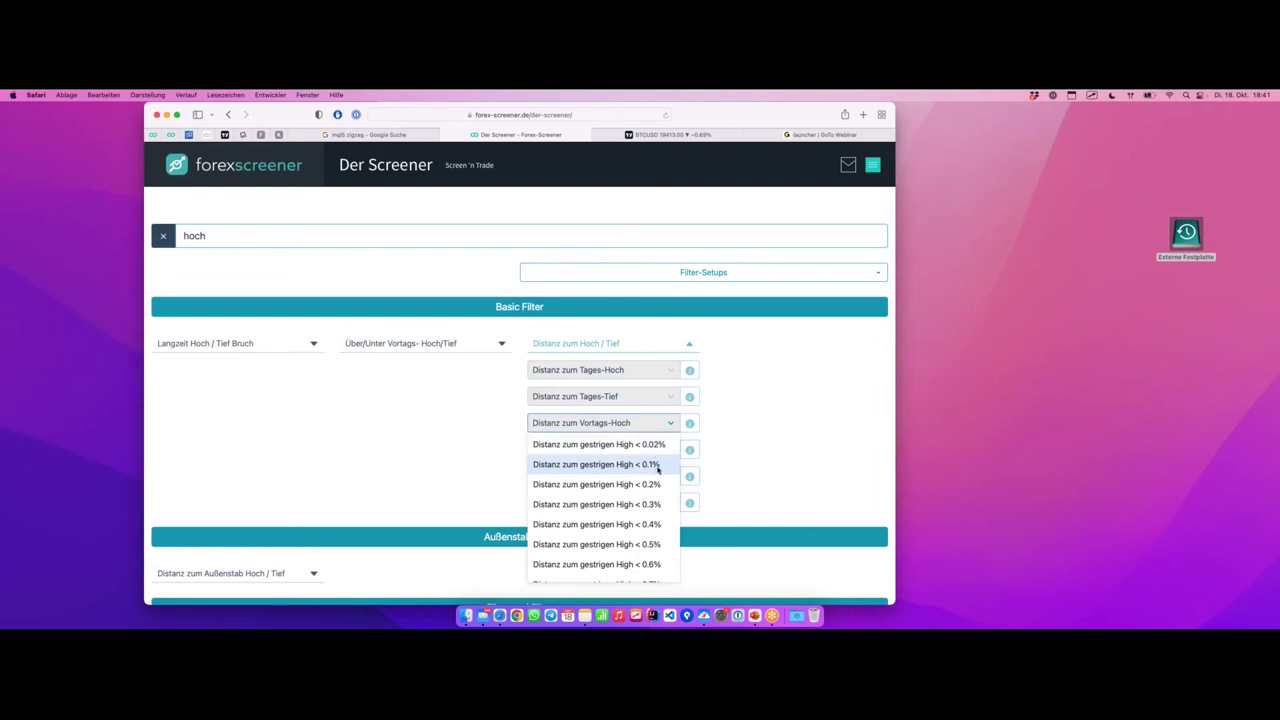
pyautogui.click(656, 466)
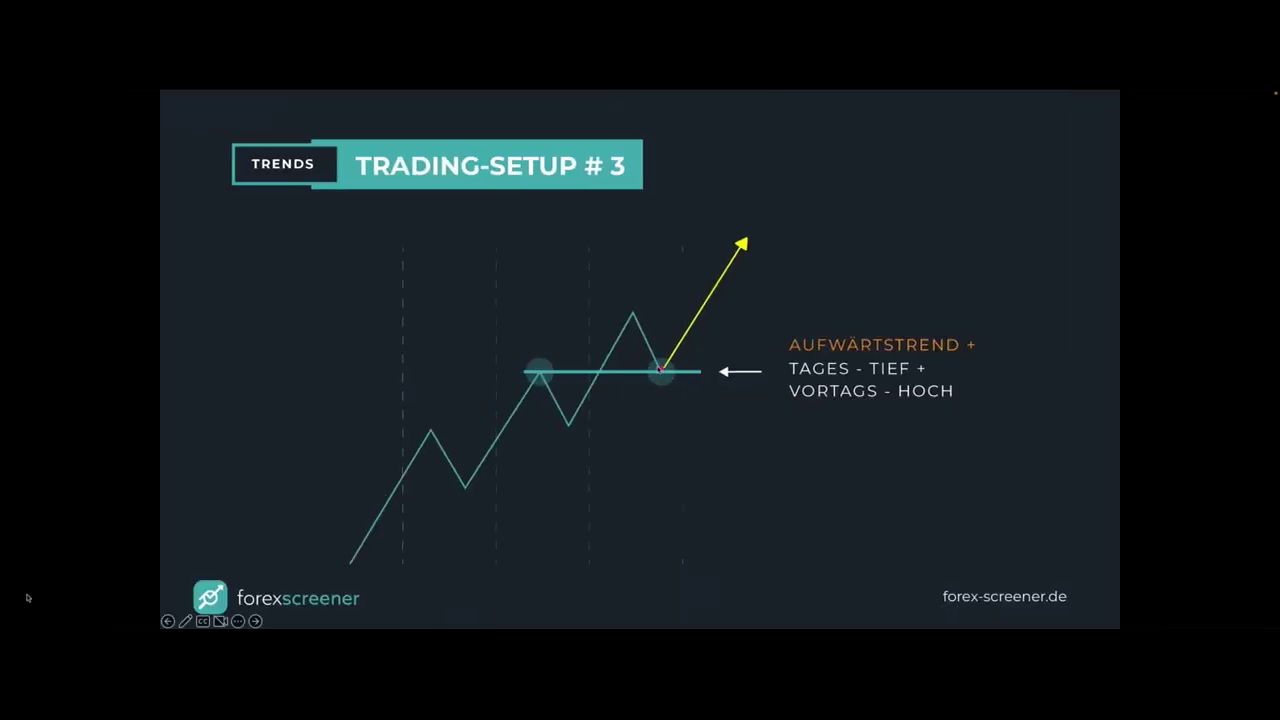
pyautogui.moveTo(661, 372); pyautogui.dragTo(660, 336)
pyautogui.moveTo(534, 372); pyautogui.dragTo(685, 372)
pyautogui.moveTo(530, 372)
pyautogui.mouseDown()
pyautogui.moveTo(646, 376)
pyautogui.moveTo(661, 325)
pyautogui.moveTo(664, 343)
pyautogui.mouseUp()
pyautogui.click(661, 350)
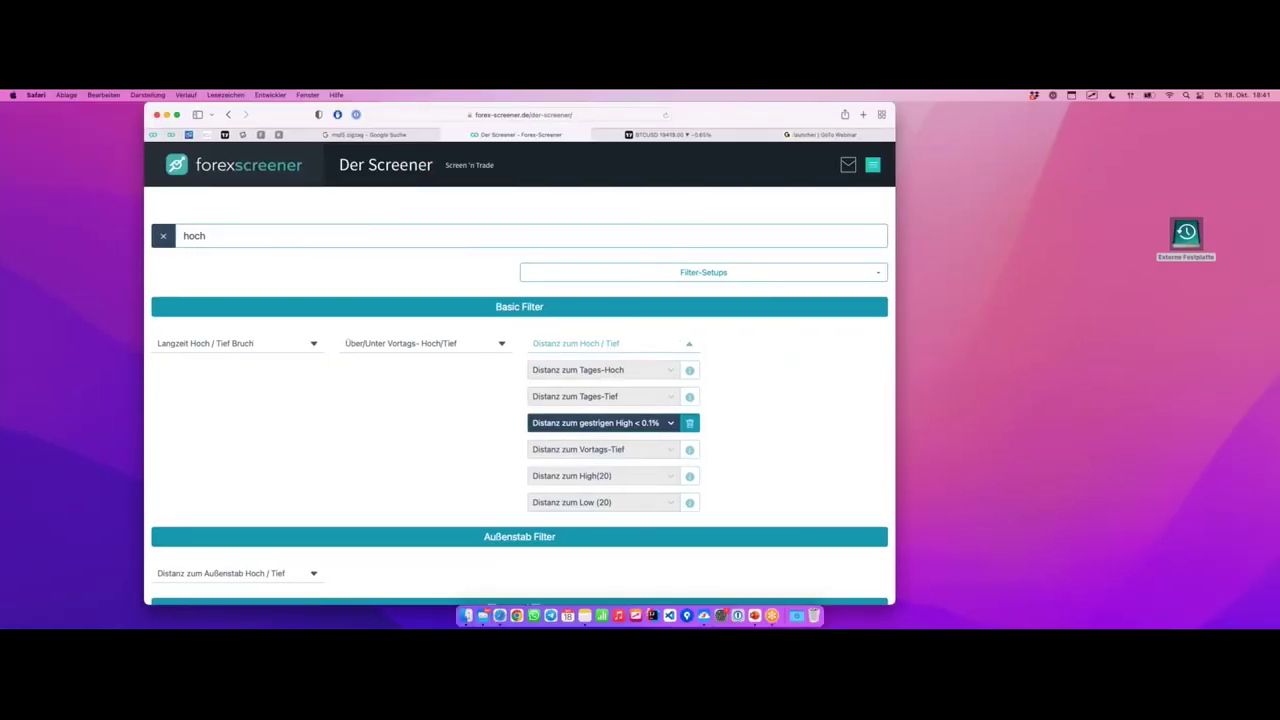
# - Review the results and tighten the Distanz zum gestrigen High filter to a threshold smaller than 0.1%
pyautogui.scroll(-2, 757, 380)
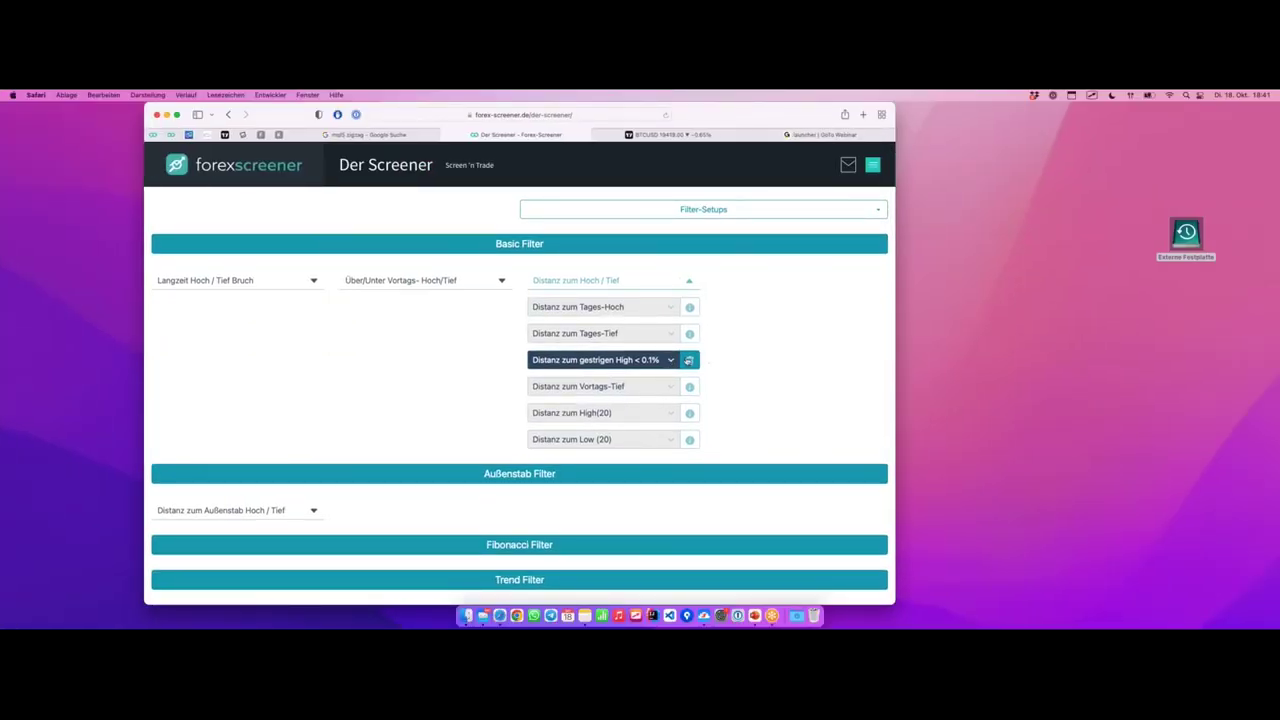
pyautogui.scroll(-10, 680, 360)
pyautogui.scroll(-5, 687, 360)
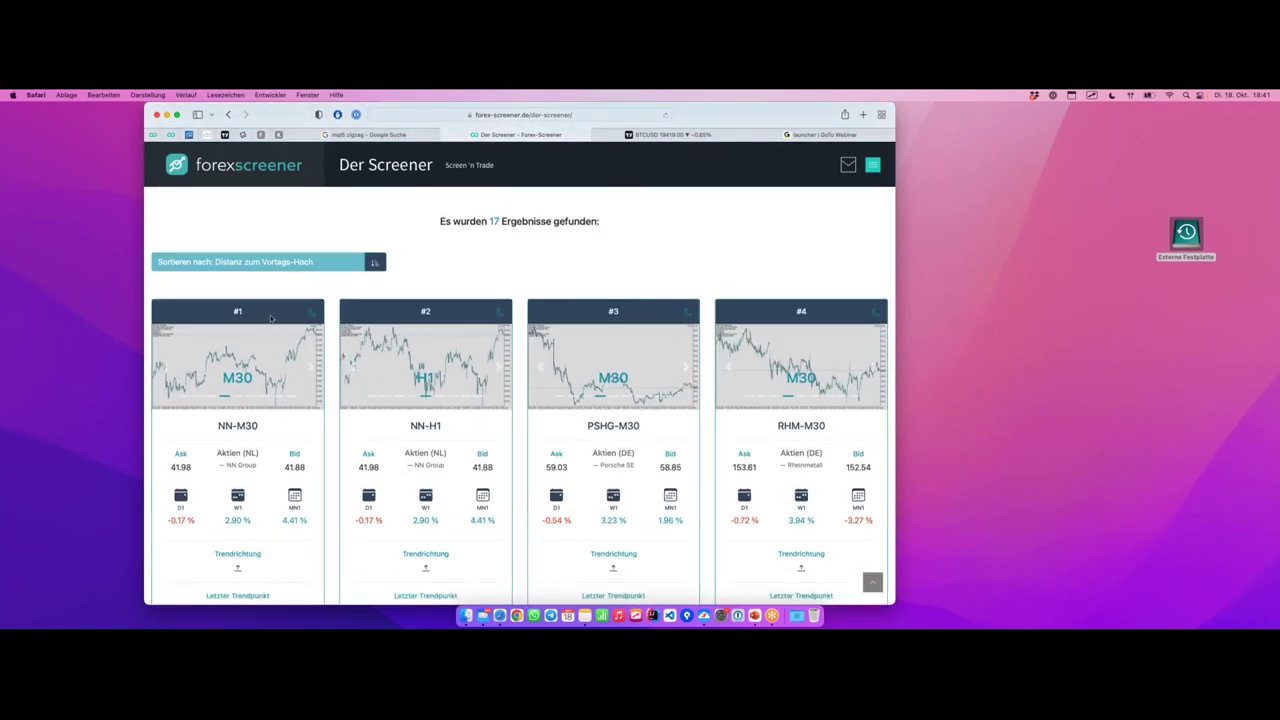
pyautogui.scroll(10, 570, 317)
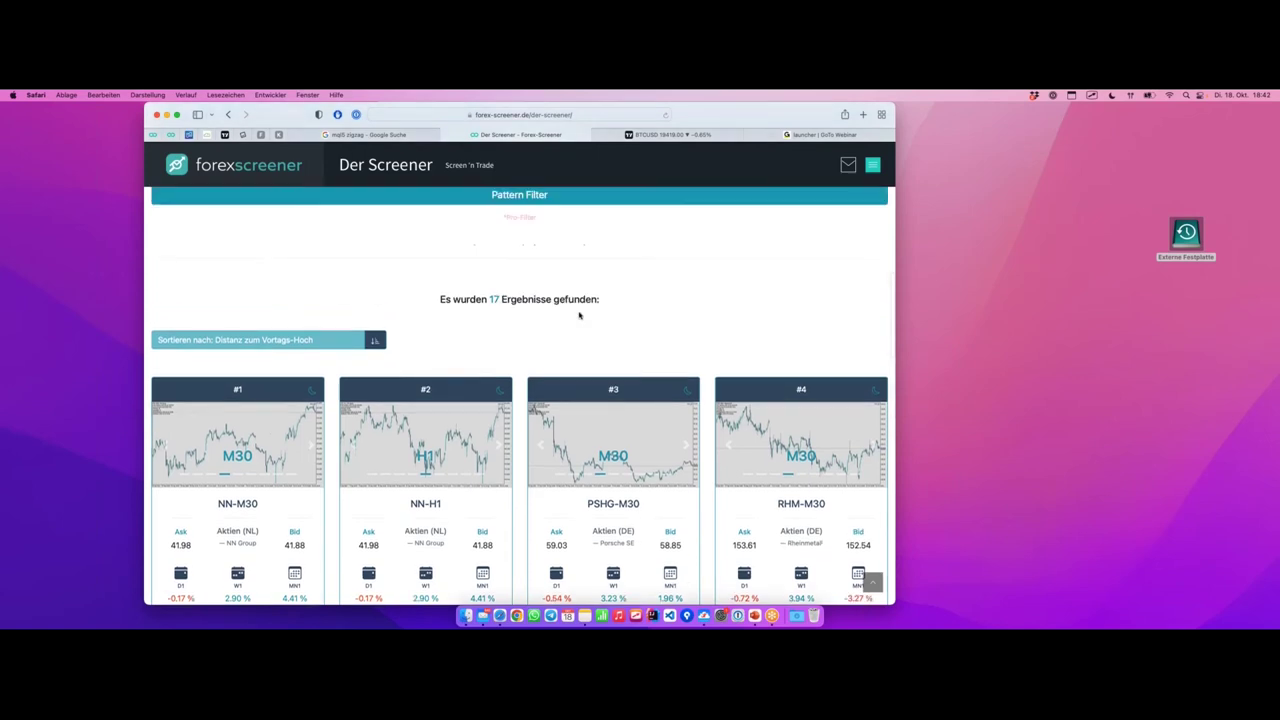
pyautogui.scroll(3, 578, 316)
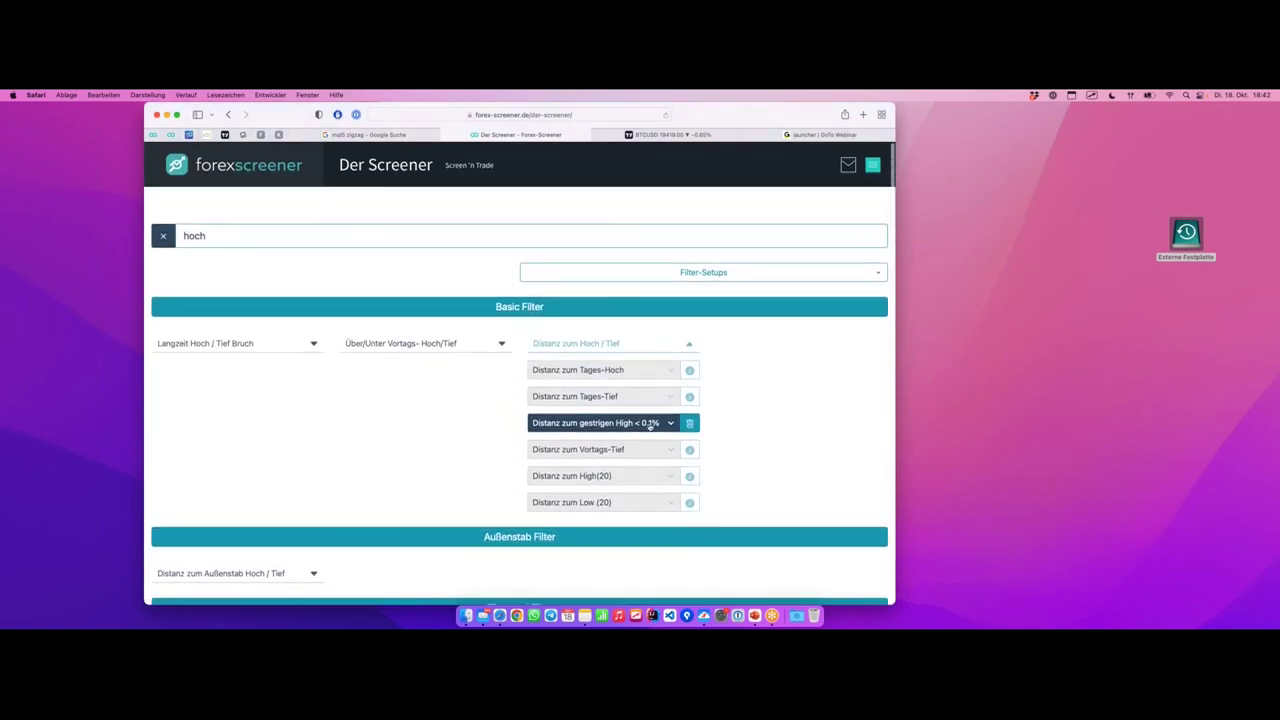
pyautogui.click(651, 423)
pyautogui.click(652, 445)
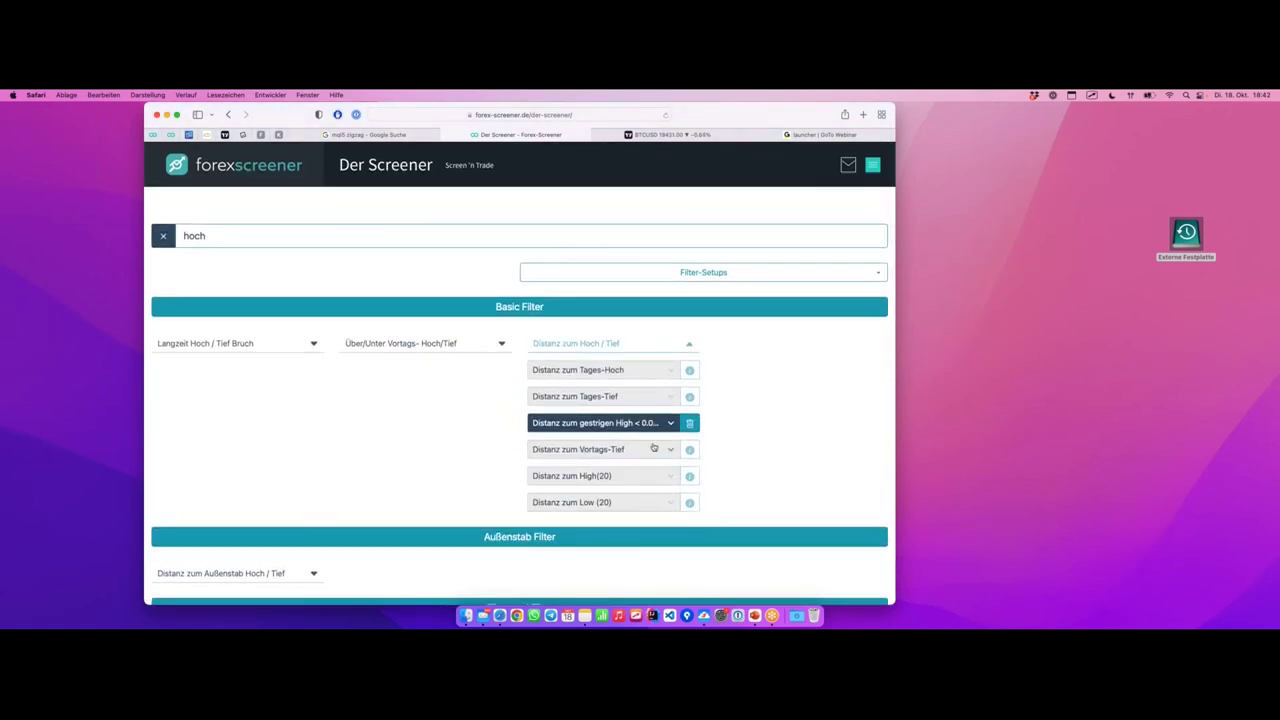
# - Look through the filtered results, open the NN-M30 result's chart in MetaTrader and switch to the trading platform
pyautogui.scroll(-1, 740, 415)
pyautogui.scroll(-15, 698, 416)
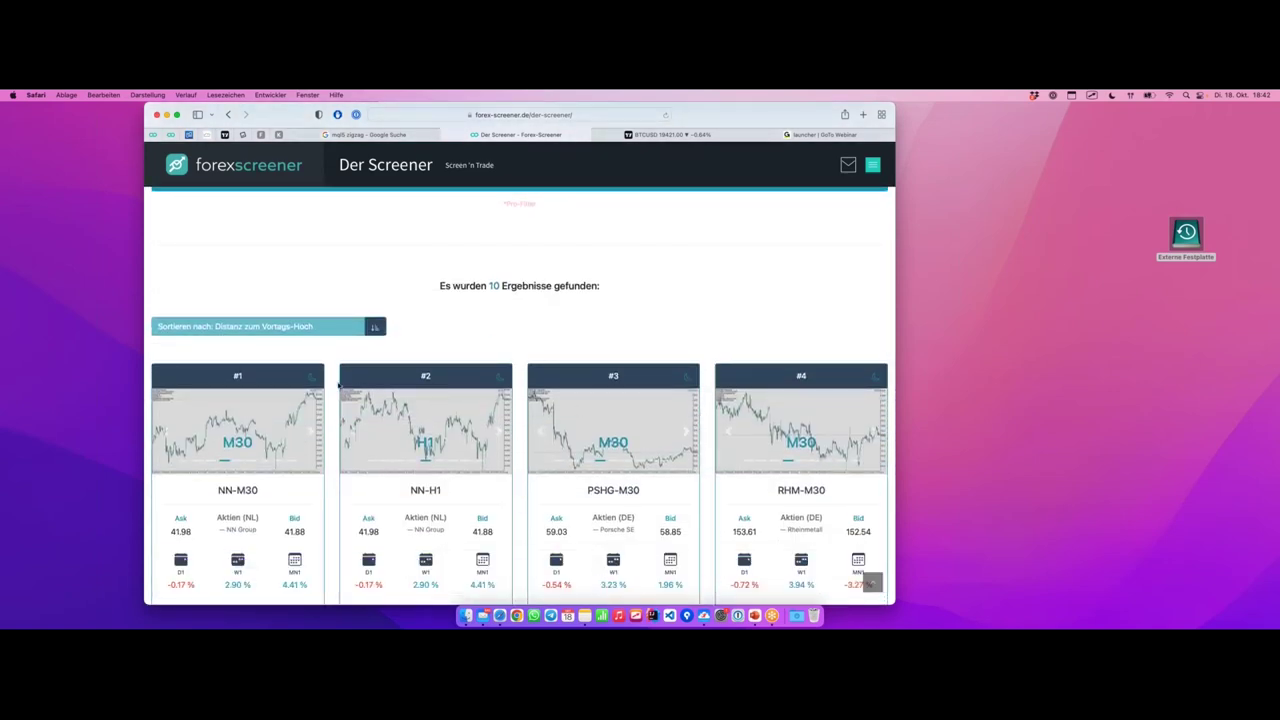
pyautogui.scroll(-4, 415, 400)
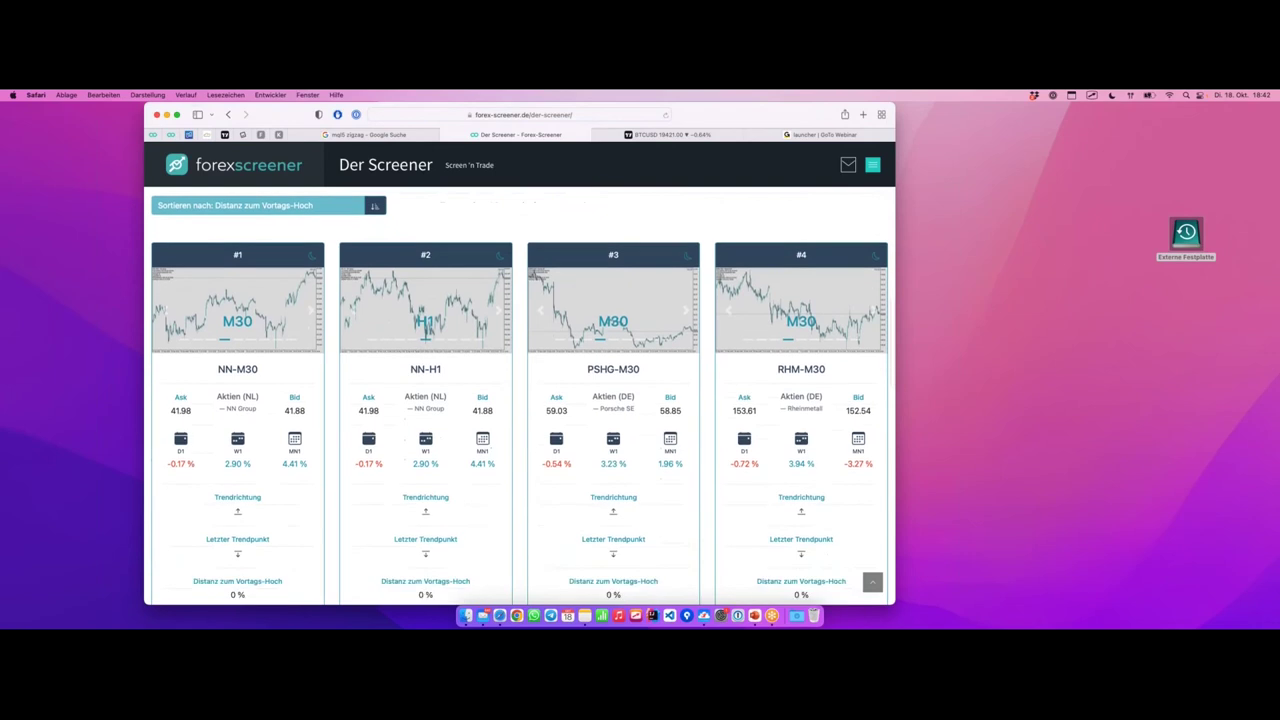
pyautogui.scroll(-3, 414, 391)
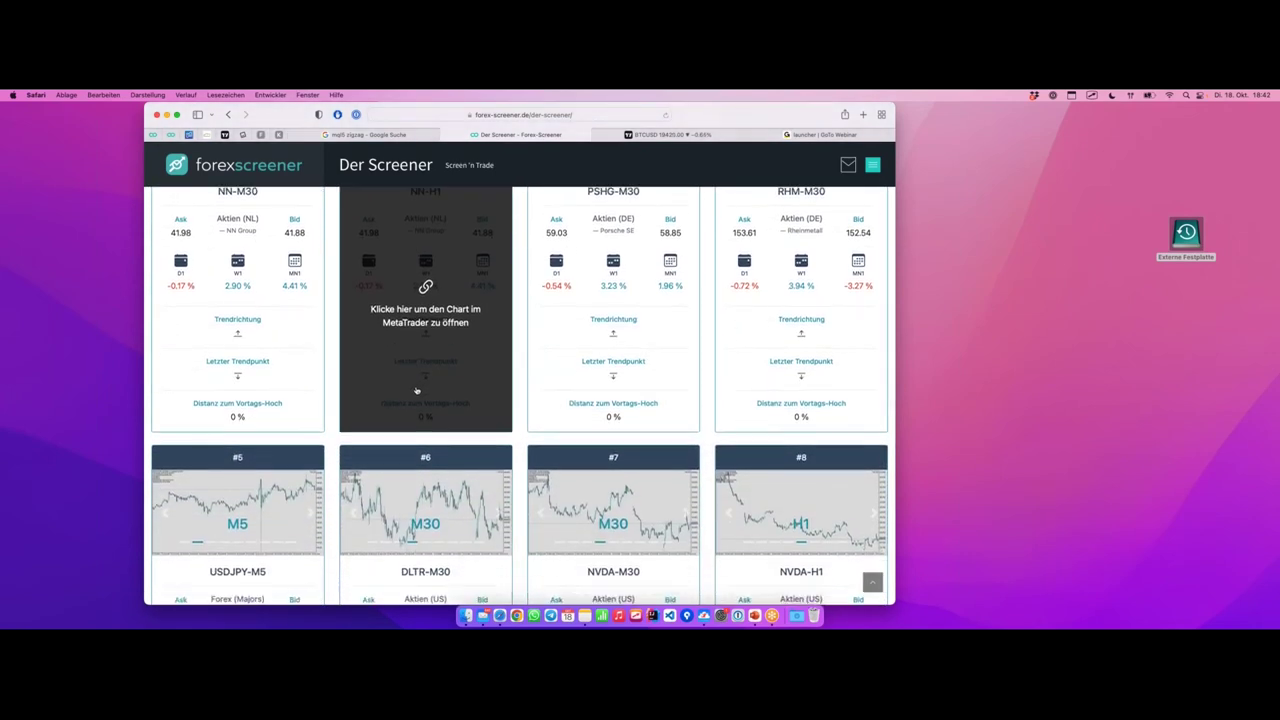
pyautogui.scroll(5, 417, 390)
pyautogui.click(283, 458)
pyautogui.scroll(-3, 457, 349)
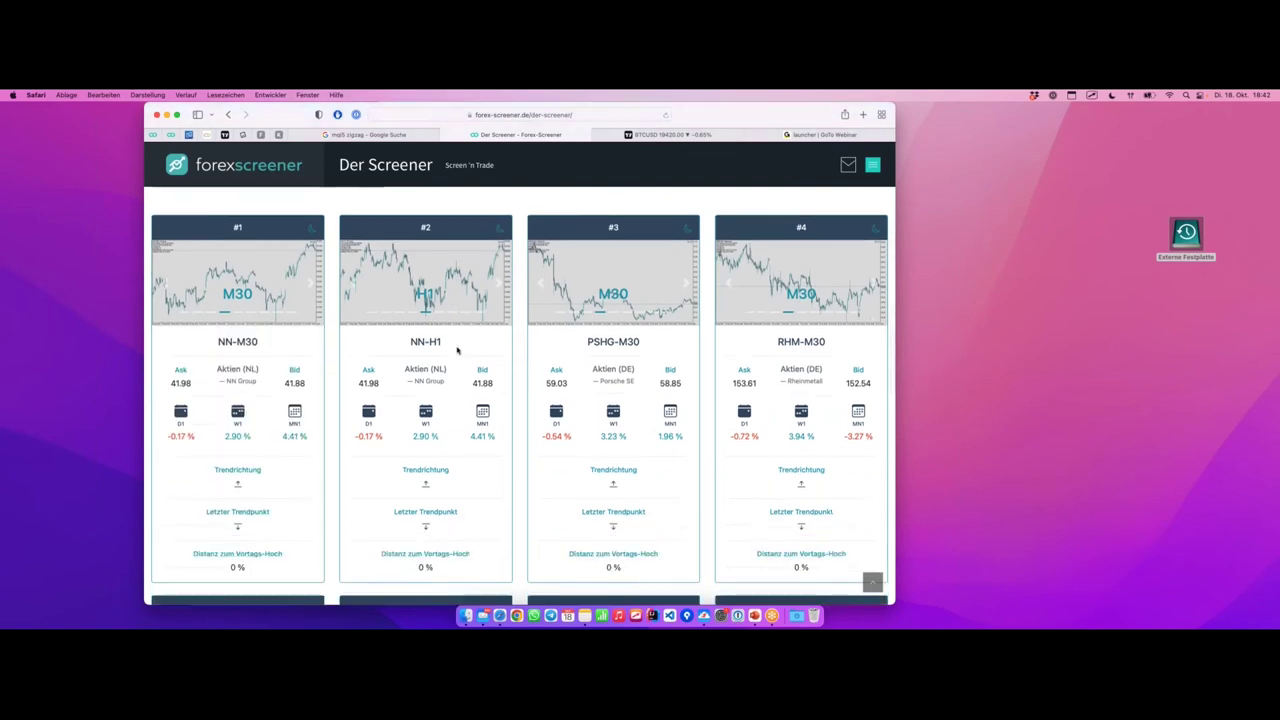
pyautogui.hotkey('ctrl', 'Right')
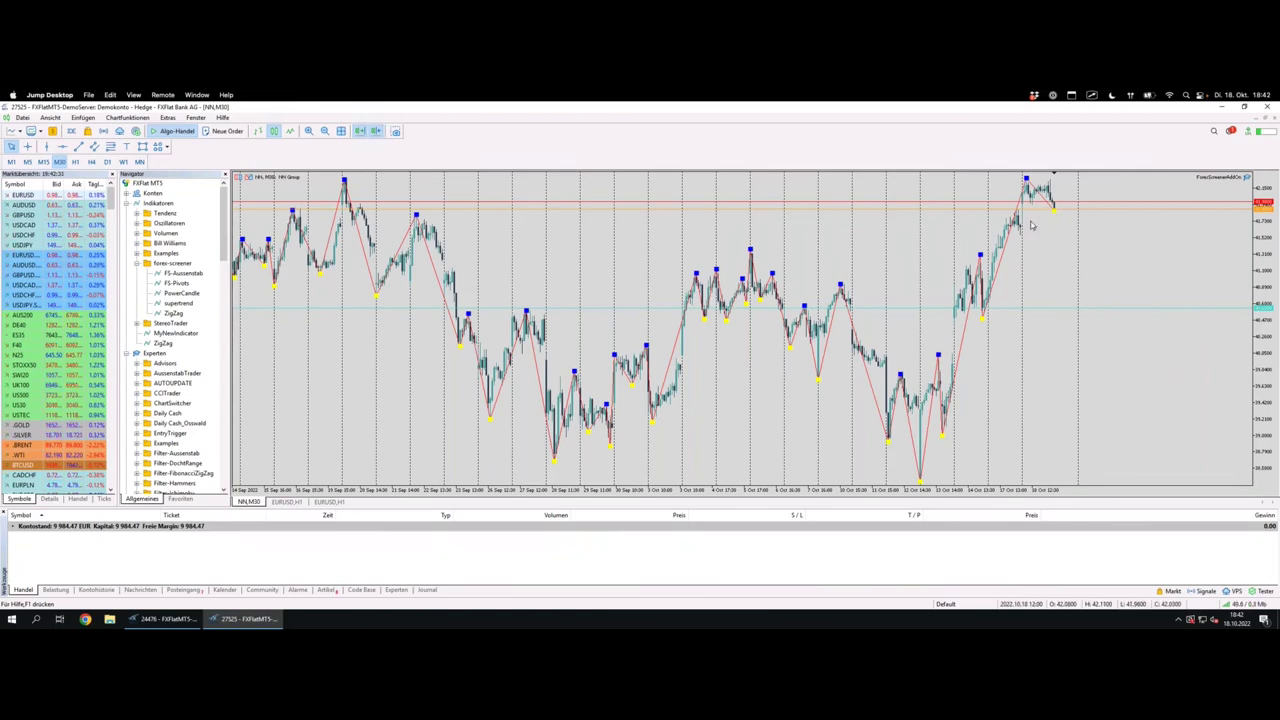
# - Enlarge the NN M30 candles and trace the start and end of the 17 October session and its high
pyautogui.press('+')
pyautogui.press('+')
pyautogui.press('+')
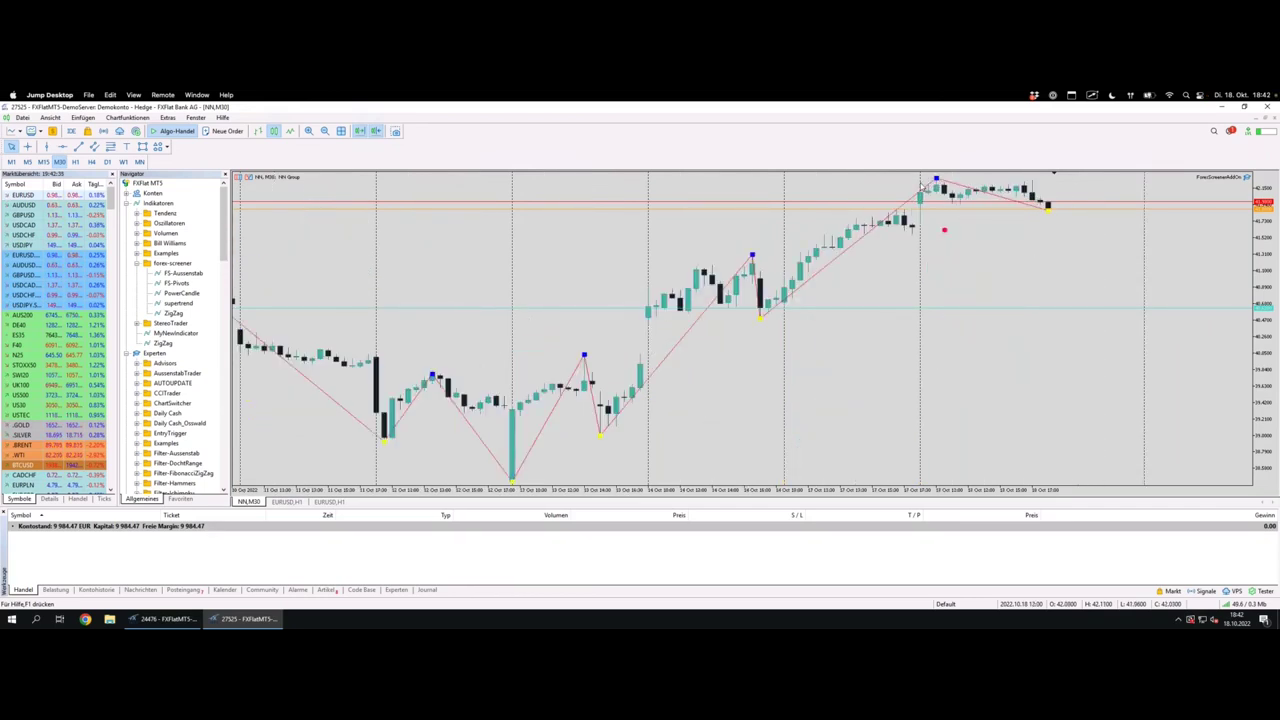
pyautogui.moveTo(919, 174); pyautogui.dragTo(917, 300)
pyautogui.moveTo(782, 178); pyautogui.dragTo(786, 288)
pyautogui.moveTo(843, 210); pyautogui.dragTo(908, 211)
pyautogui.moveTo(862, 210); pyautogui.dragTo(919, 211)
# - Examine the ZigZag turning points of the NN upswing and compare the latest low with the FS-YESTERDAY-HIGH line
pyautogui.moveTo(511, 479)
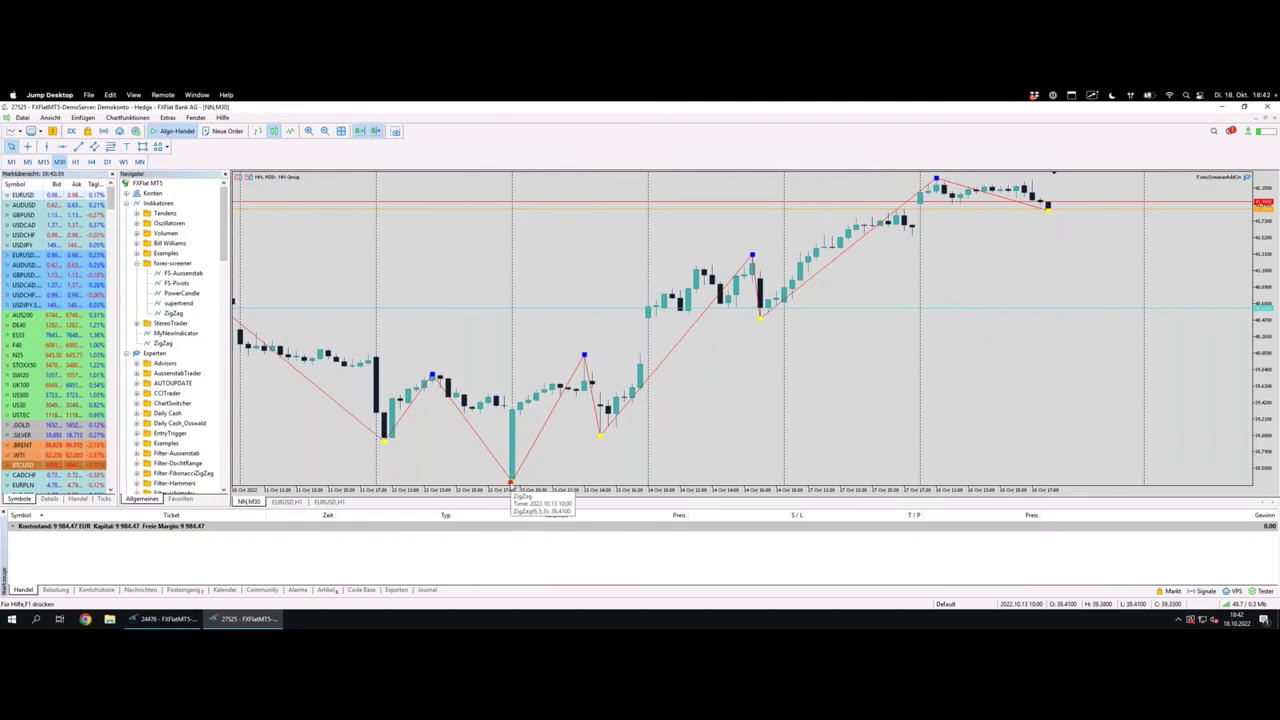
pyautogui.click(582, 354)
pyautogui.click(597, 433)
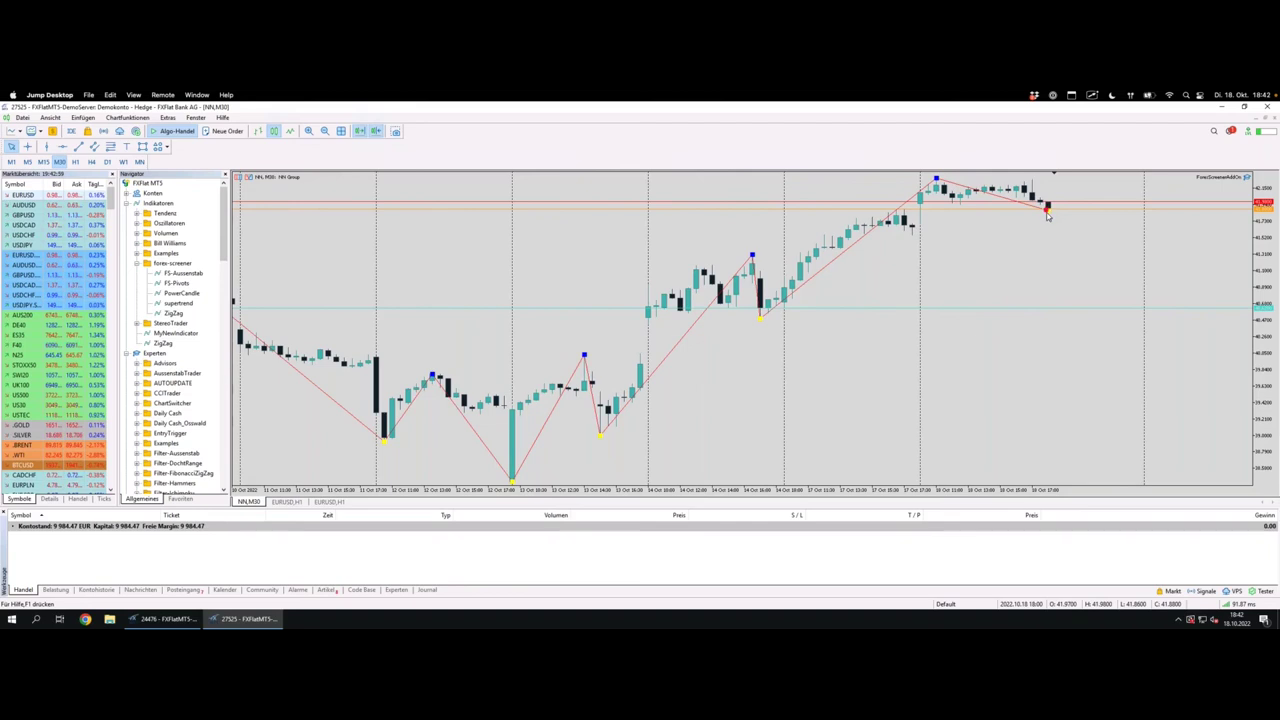
pyautogui.moveTo(1049, 213)
pyautogui.click(1048, 210)
pyautogui.moveTo(927, 215)
pyautogui.moveTo(1001, 197)
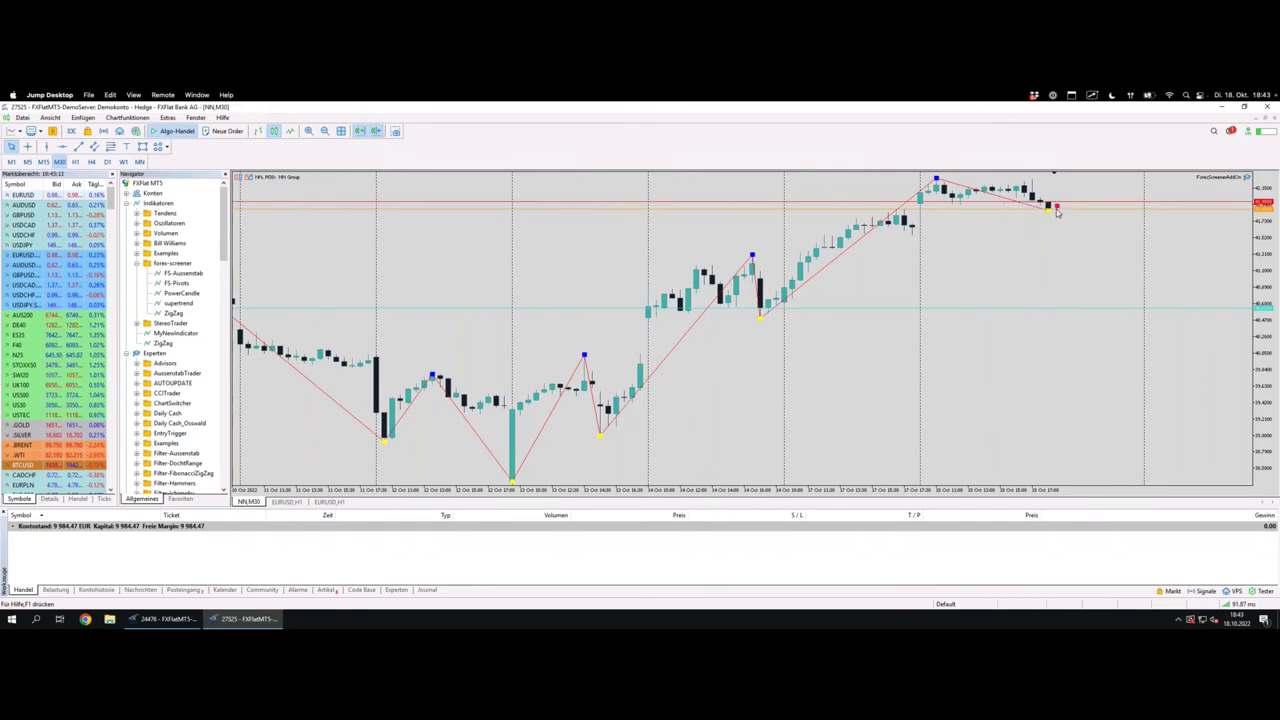
pyautogui.moveTo(1057, 217)
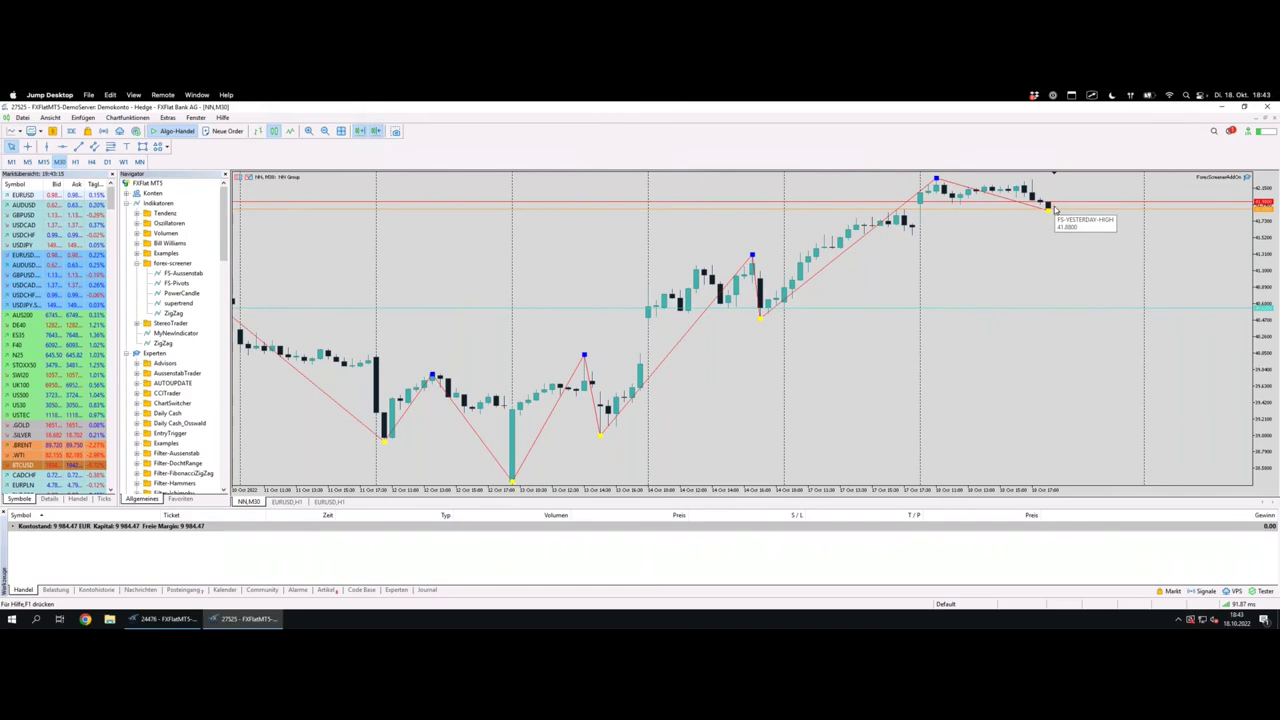
pyautogui.moveTo(810, 210); pyautogui.dragTo(1050, 208)
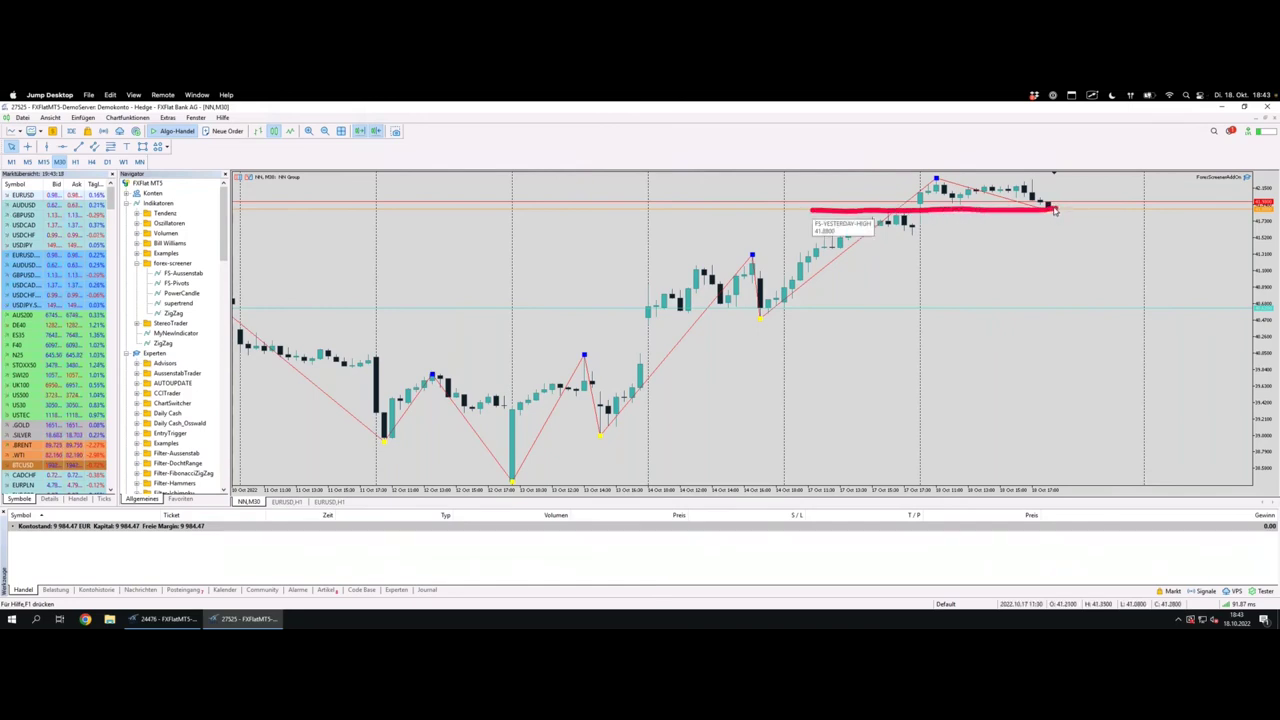
pyautogui.click(1050, 206)
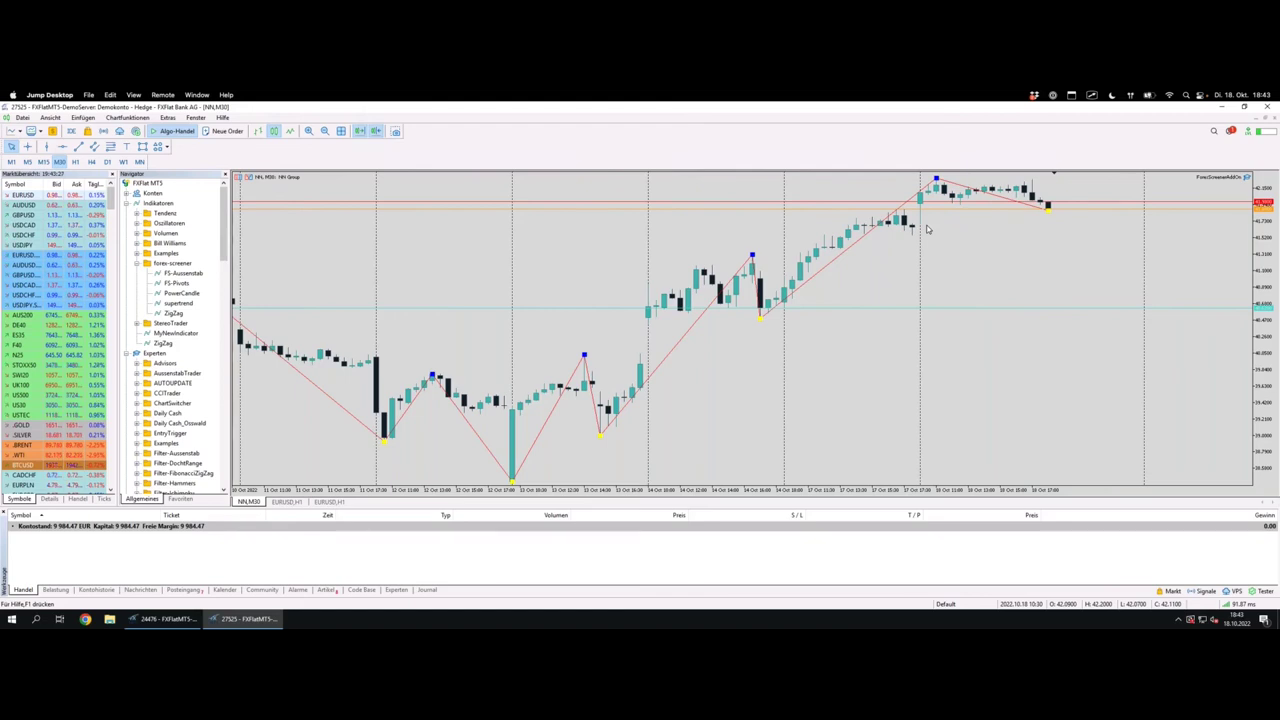
# - Draw a flat rectangle on the NN M30 chart from the 20 September high across to just past the latest candles
pyautogui.press('-')
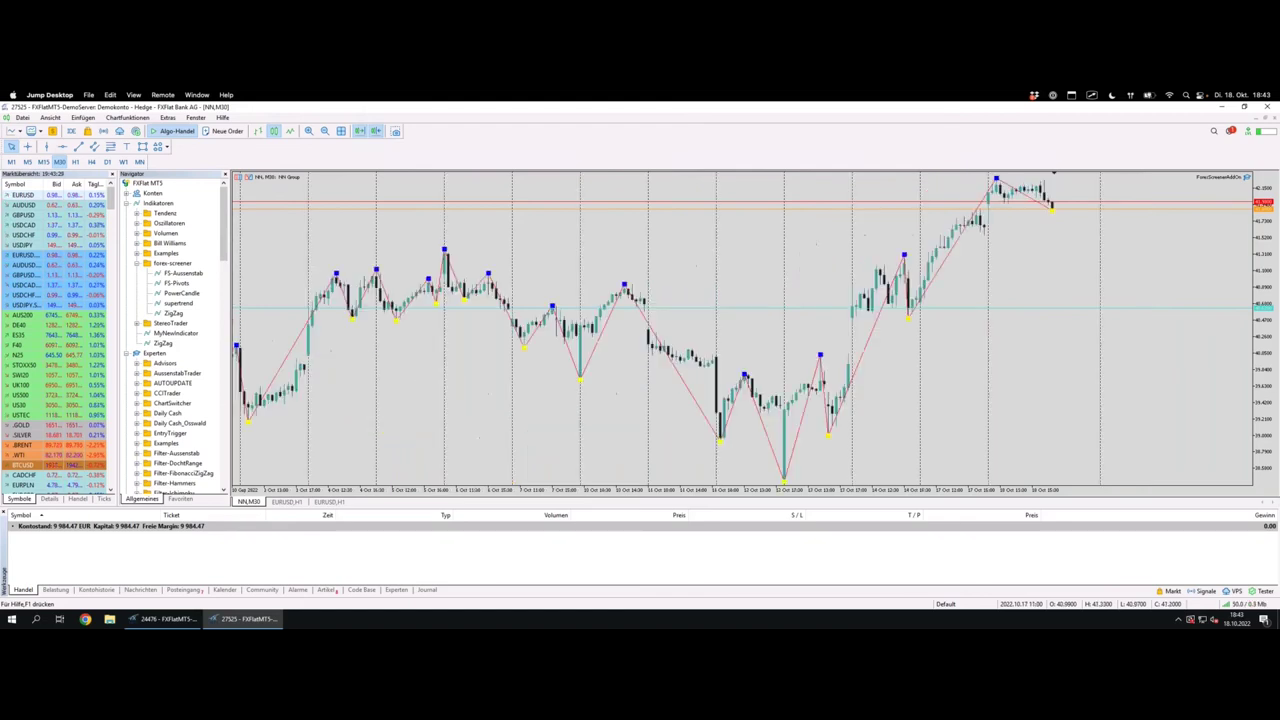
pyautogui.press('-')
pyautogui.press('-')
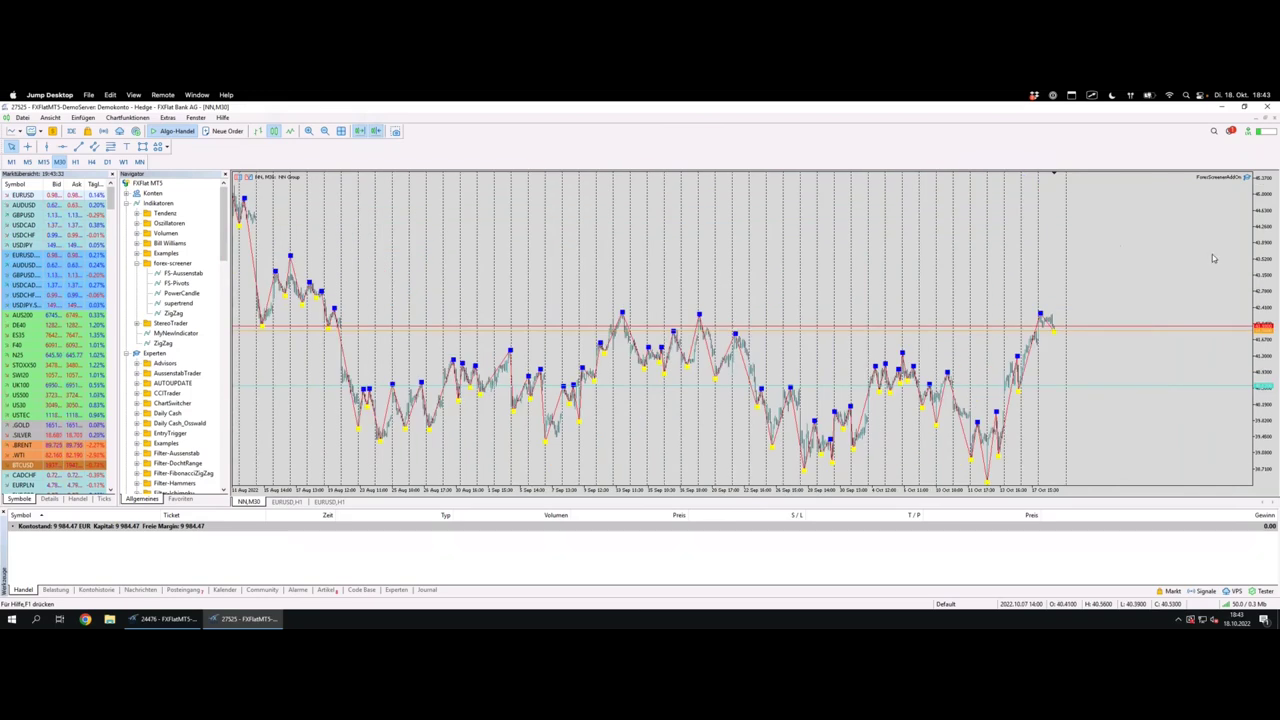
pyautogui.moveTo(1040, 323)
pyautogui.press('+')
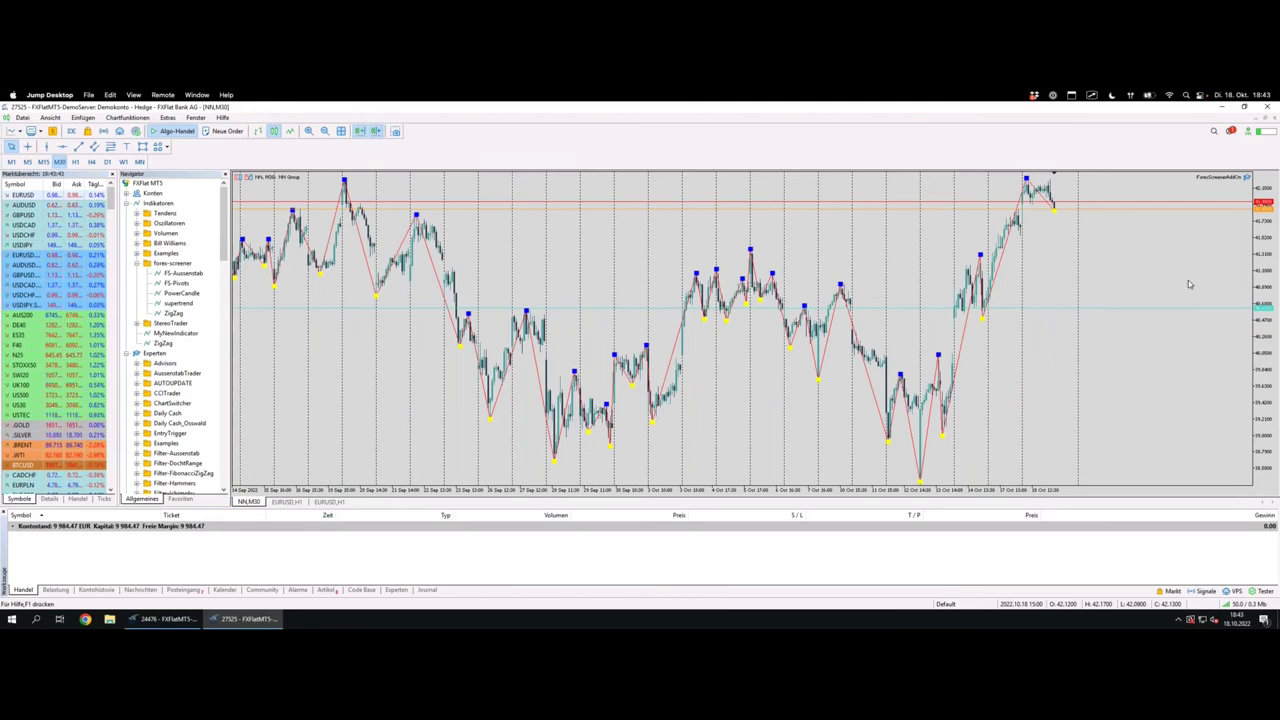
pyautogui.moveTo(1016, 210)
pyautogui.mouseDown()
pyautogui.moveTo(1026, 180)
pyautogui.moveTo(1034, 205)
pyautogui.moveTo(1049, 192)
pyautogui.moveTo(1094, 189)
pyautogui.mouseUp()
pyautogui.click(142, 146)
pyautogui.moveTo(336, 178); pyautogui.dragTo(1088, 209)
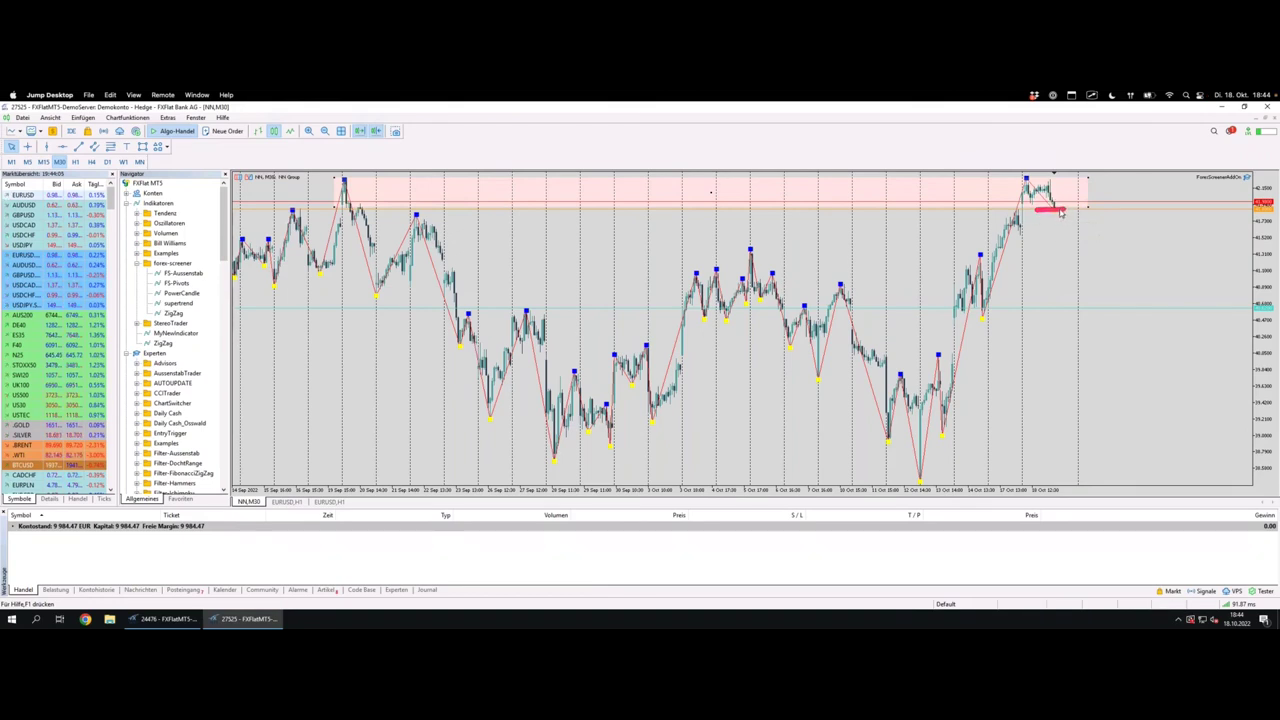
# - Trace possible price moves up and down from the latest NN low at the rectangle's lower edge
pyautogui.moveTo(1055, 209)
pyautogui.mouseDown()
pyautogui.moveTo(1087, 165)
pyautogui.moveTo(1100, 177)
pyautogui.mouseUp()
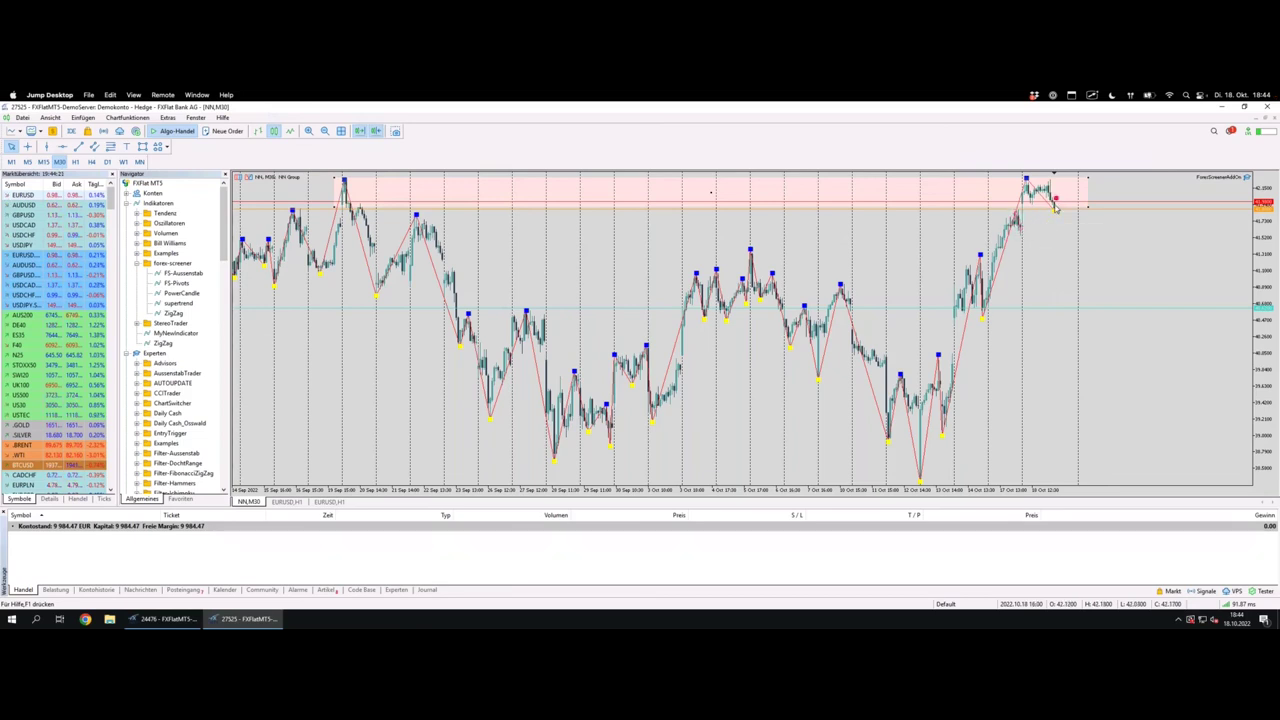
pyautogui.moveTo(1050, 196)
pyautogui.mouseDown()
pyautogui.moveTo(1066, 264)
pyautogui.moveTo(1076, 248)
pyautogui.mouseUp()
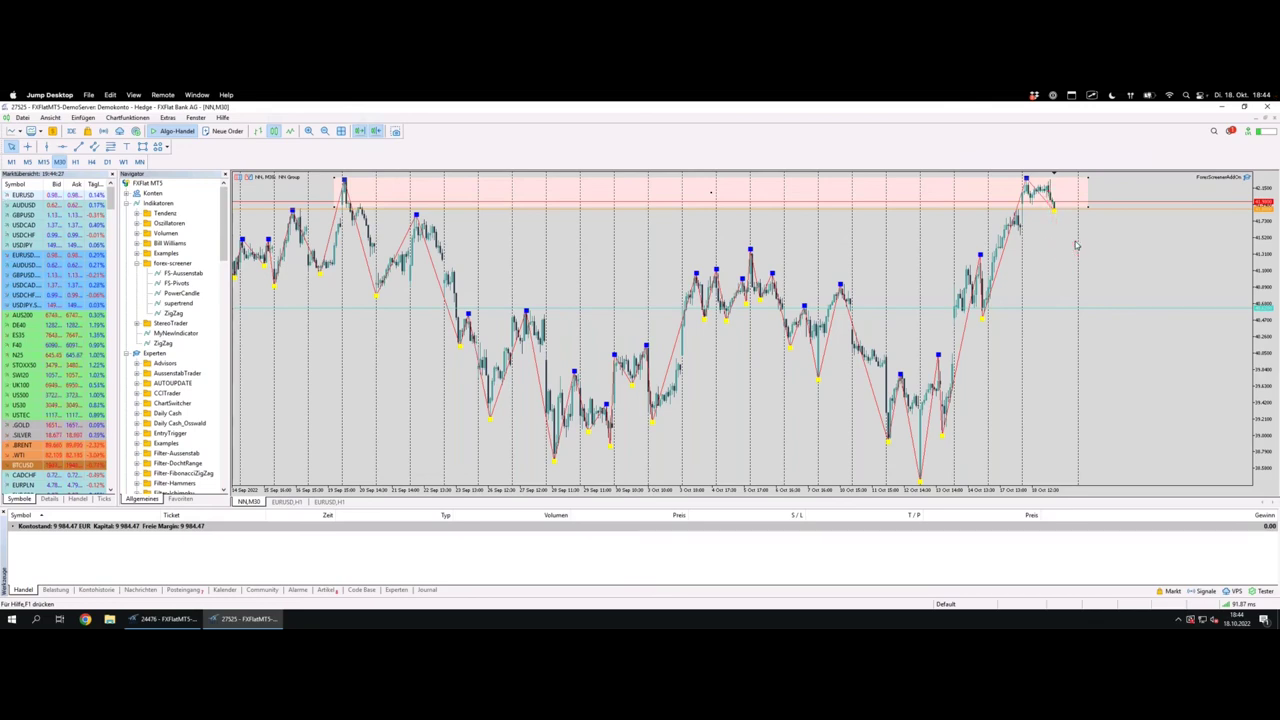
pyautogui.moveTo(684, 242)
pyautogui.mouseDown()
pyautogui.moveTo(685, 258)
pyautogui.moveTo(1106, 252)
pyautogui.mouseUp()
pyautogui.moveTo(1050, 195)
pyautogui.mouseDown()
pyautogui.moveTo(1073, 252)
pyautogui.moveTo(1113, 160)
pyautogui.mouseUp()
pyautogui.moveTo(1058, 208); pyautogui.dragTo(1068, 205)
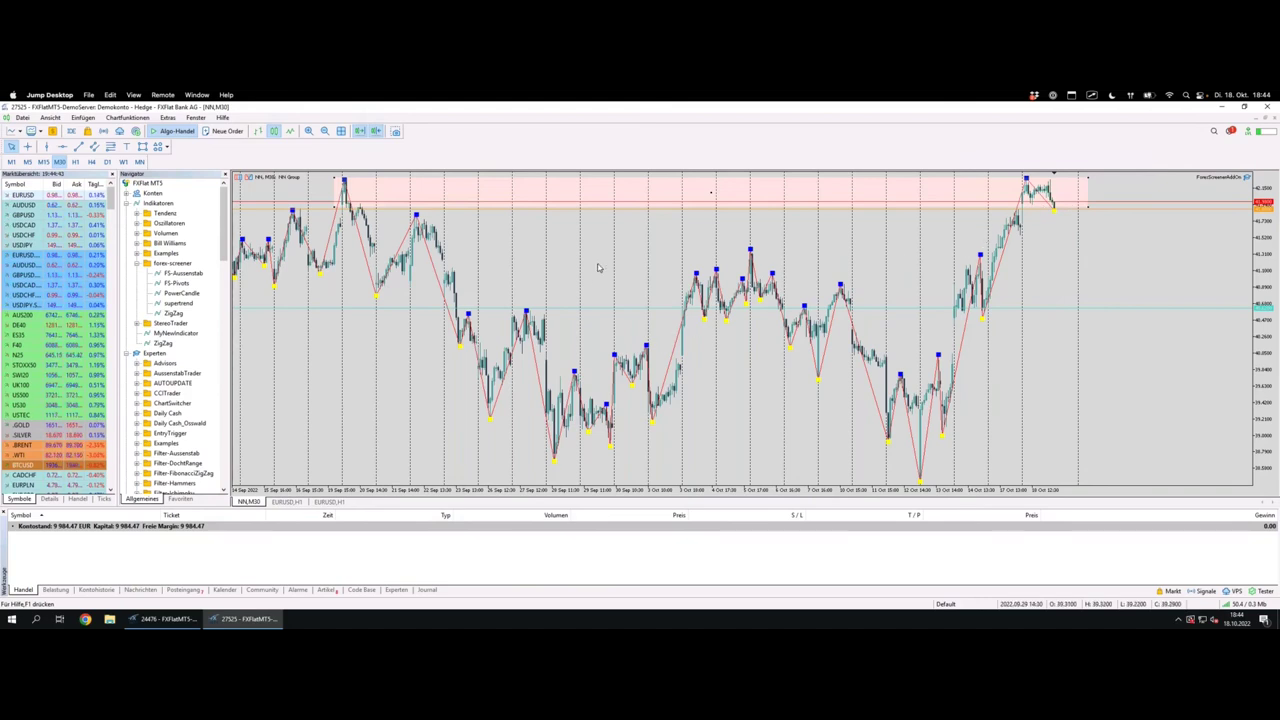
# - Switch back to the Forex-Screener, look through all the results and open the RHM-M30 result's chart in MetaTrader
pyautogui.hotkey('ctrl', 'Left')
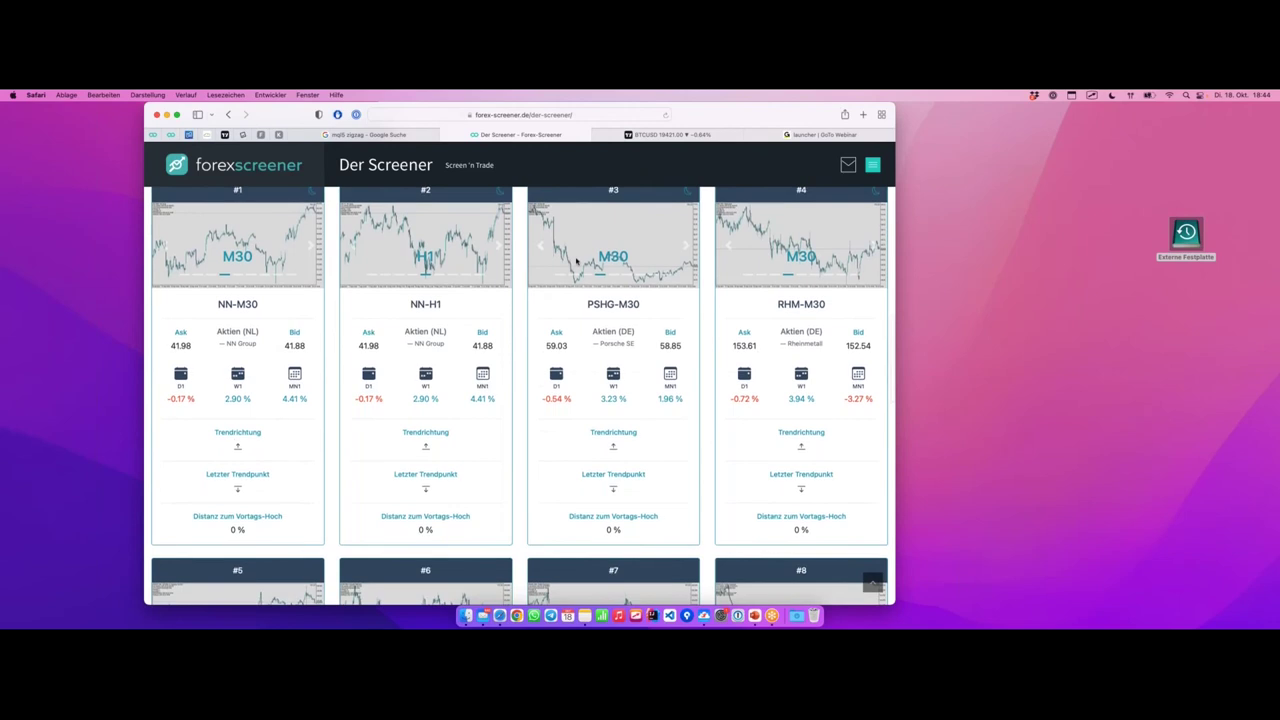
pyautogui.scroll(3, 576, 261)
pyautogui.scroll(-2, 576, 261)
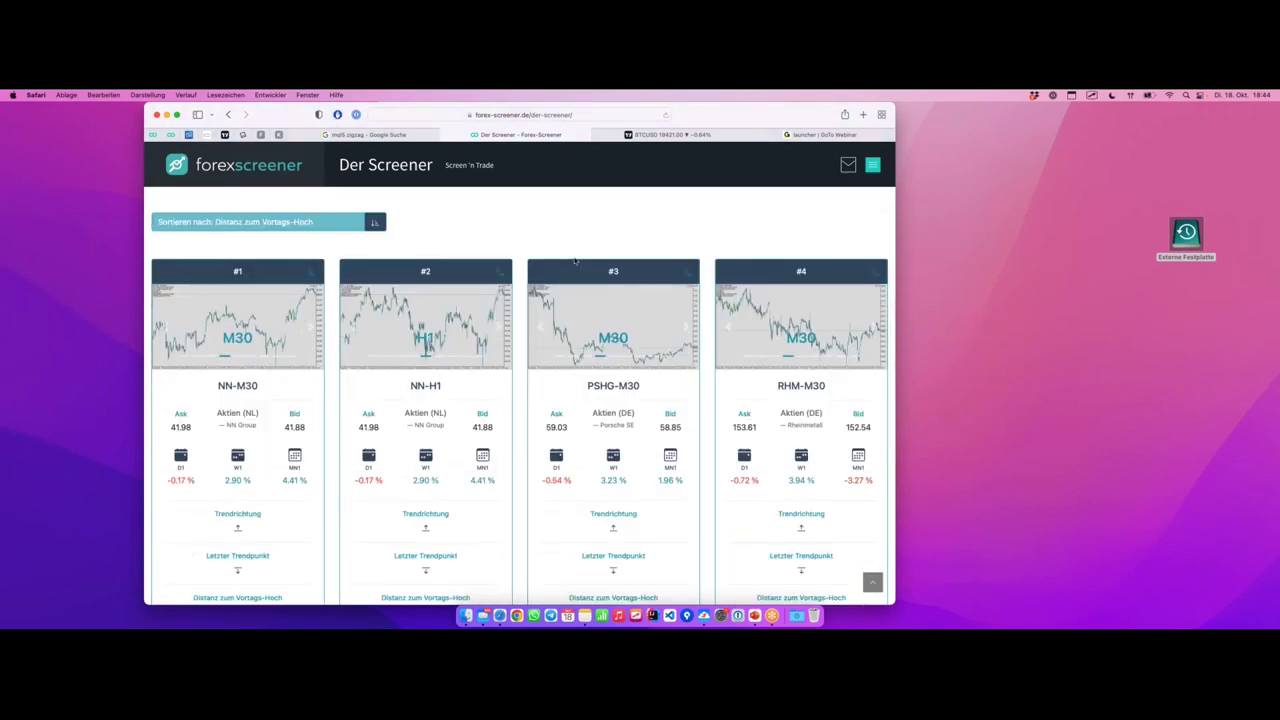
pyautogui.scroll(-5, 600, 245)
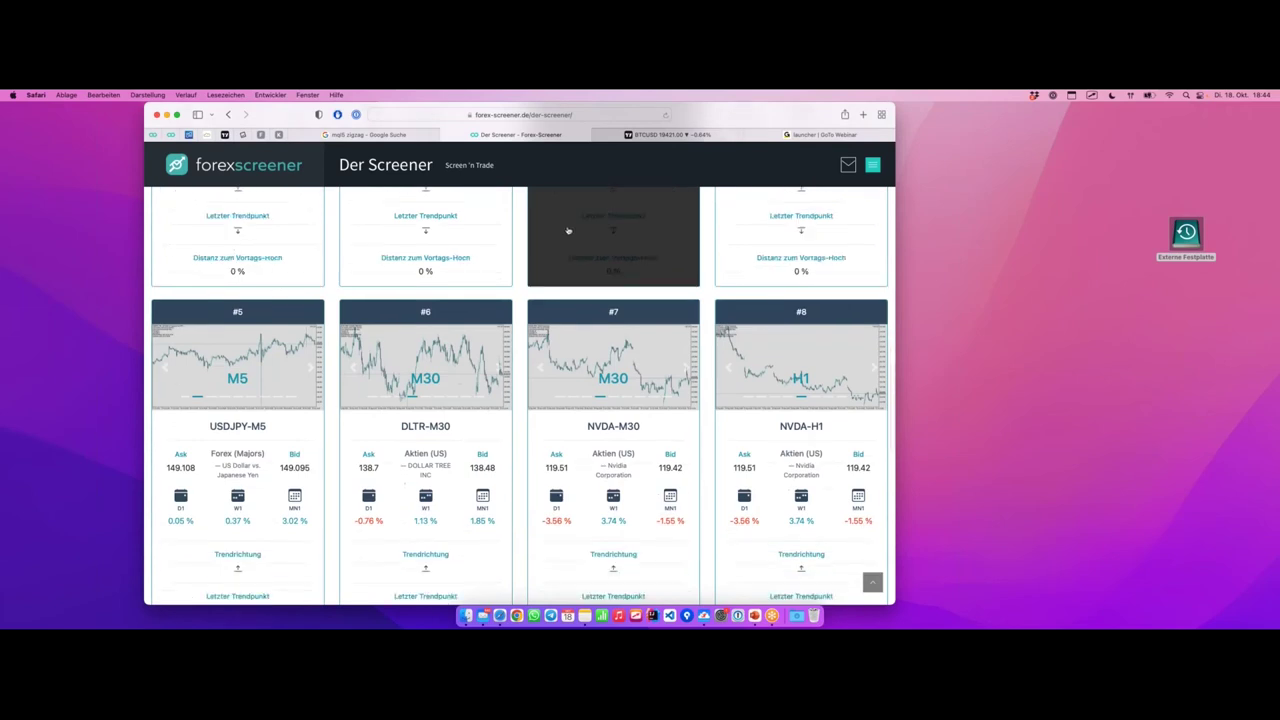
pyautogui.scroll(-1, 567, 231)
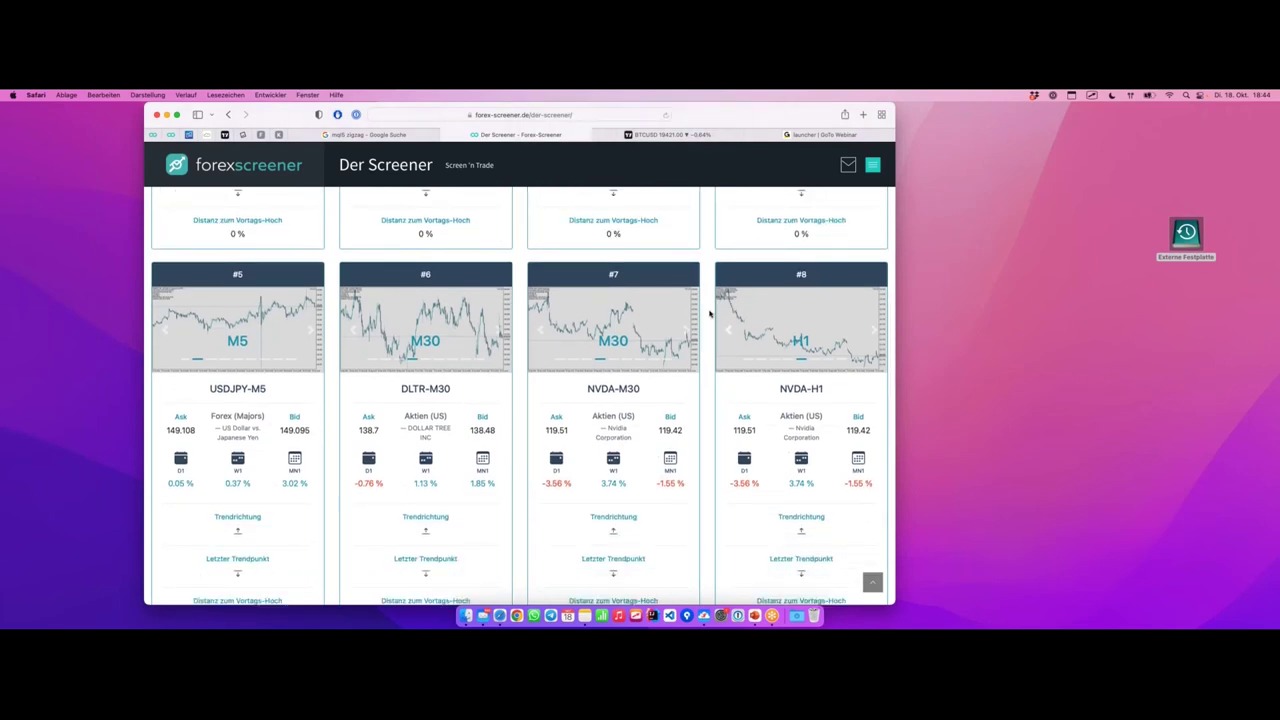
pyautogui.scroll(-5, 712, 309)
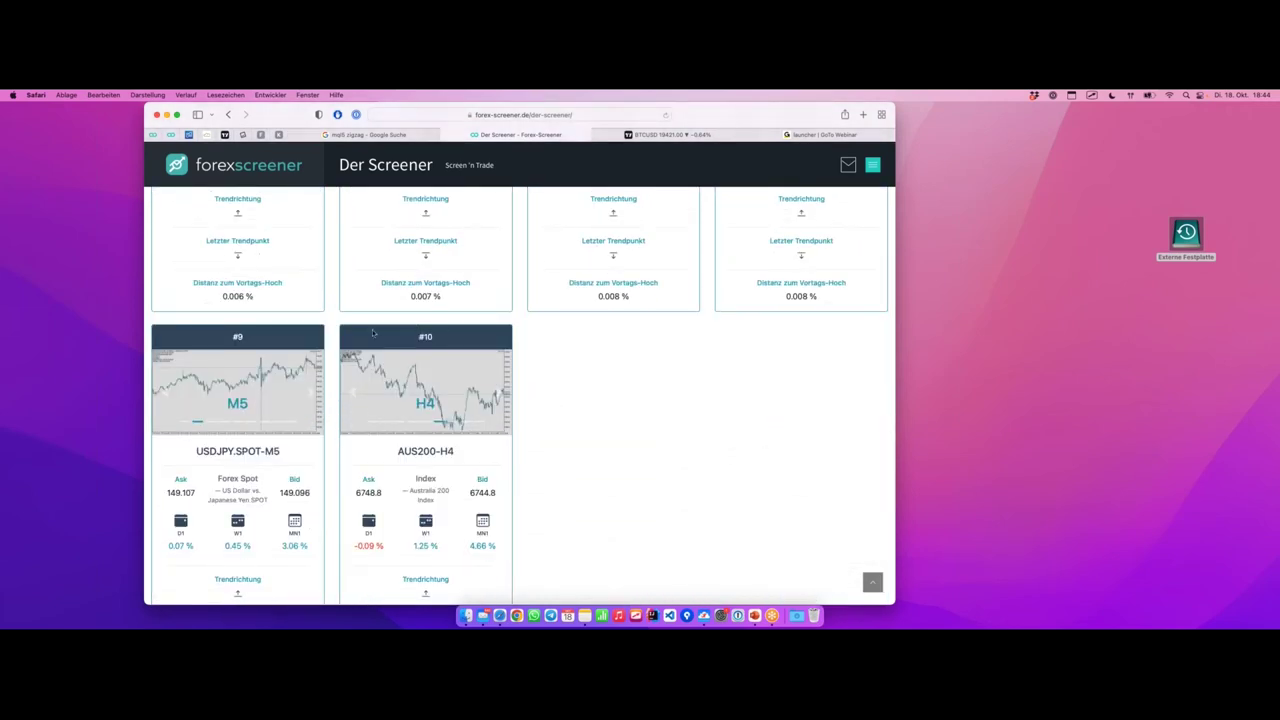
pyautogui.scroll(-2, 462, 345)
pyautogui.scroll(7, 462, 345)
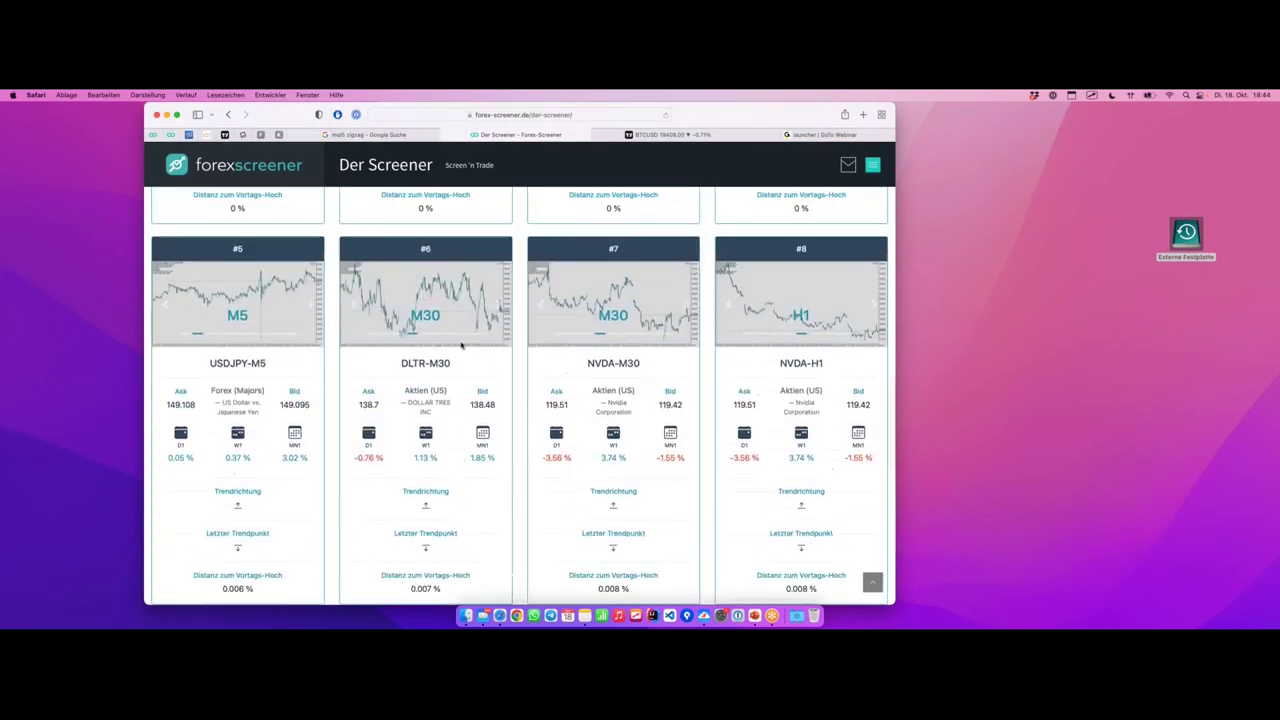
pyautogui.scroll(3, 462, 345)
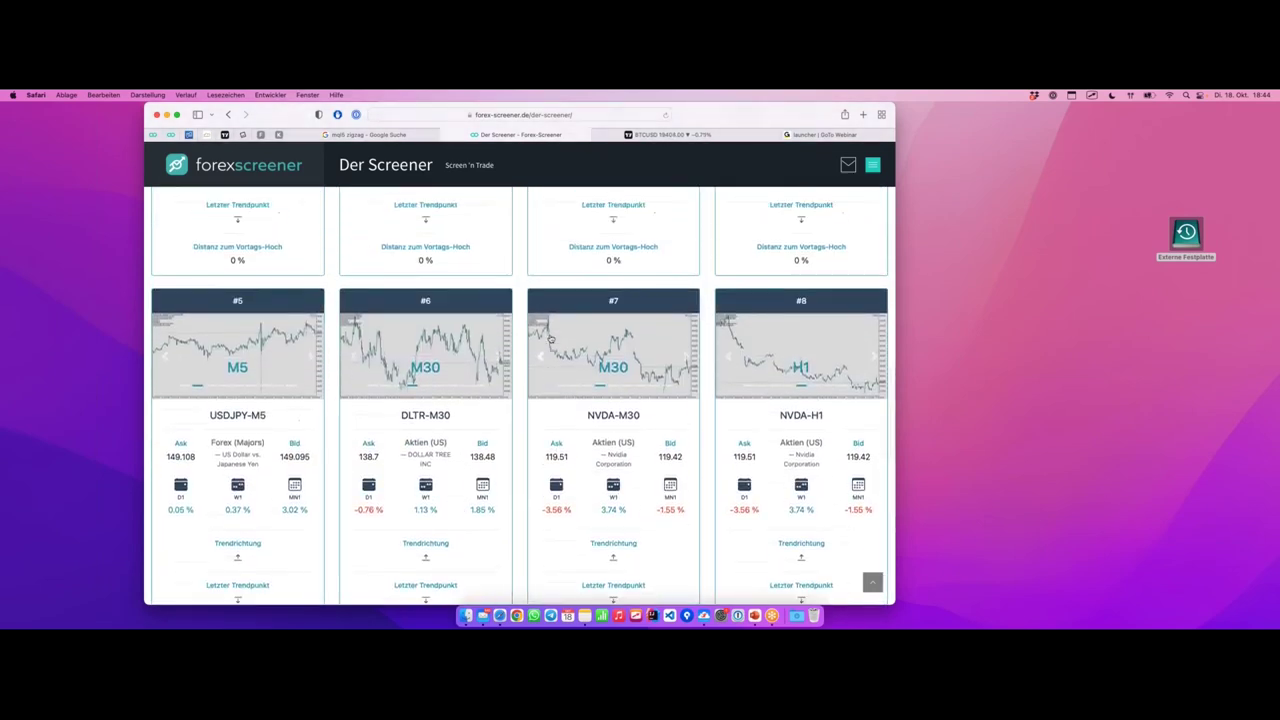
pyautogui.scroll(4, 600, 420)
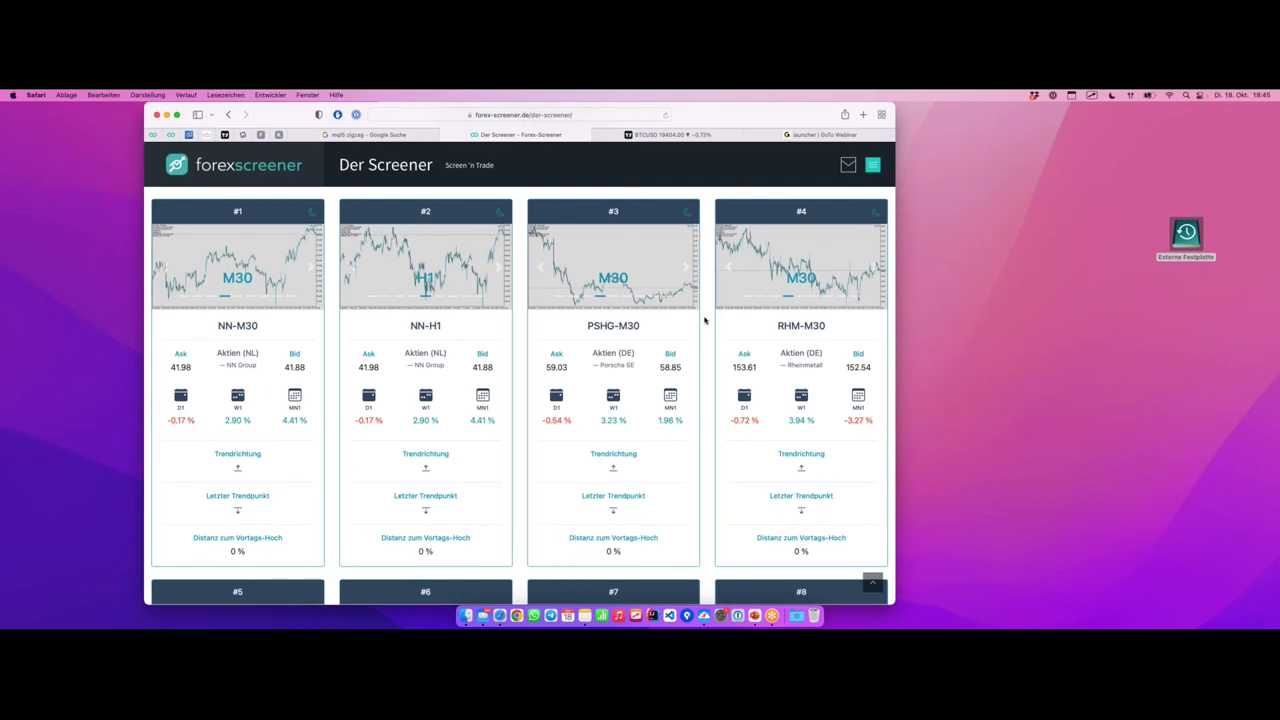
pyautogui.scroll(-1, 704, 320)
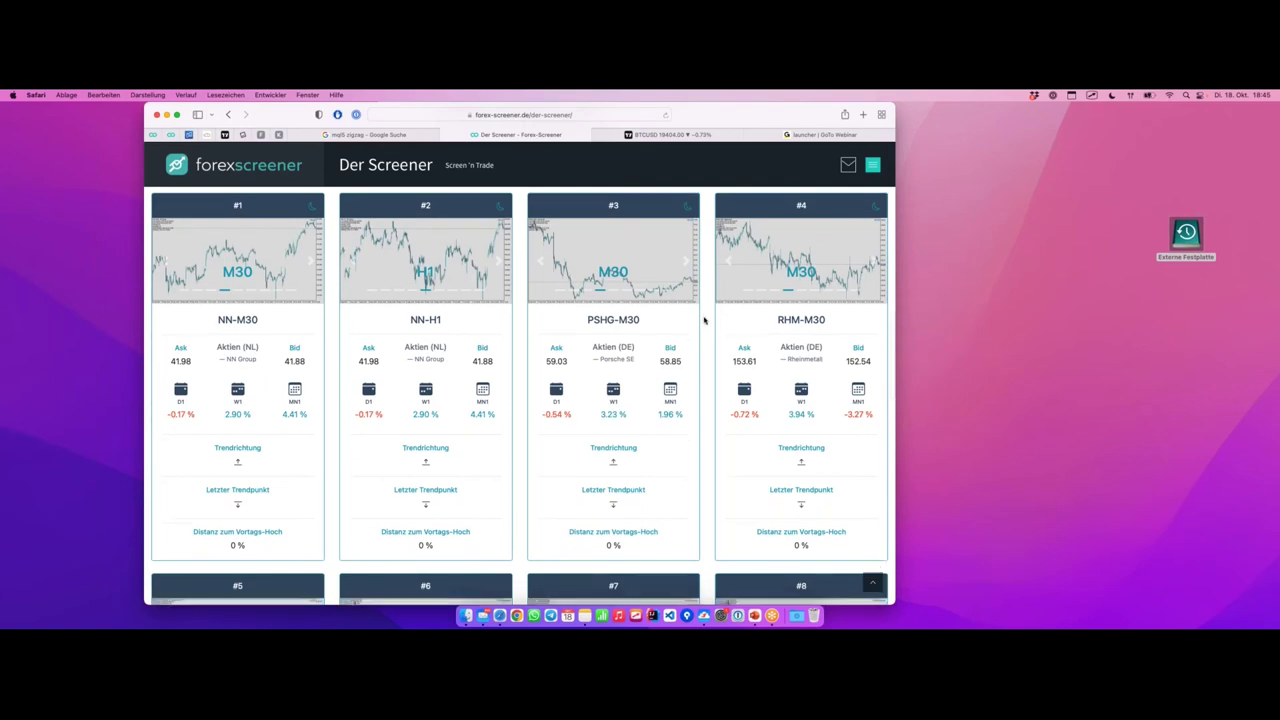
pyautogui.click(782, 343)
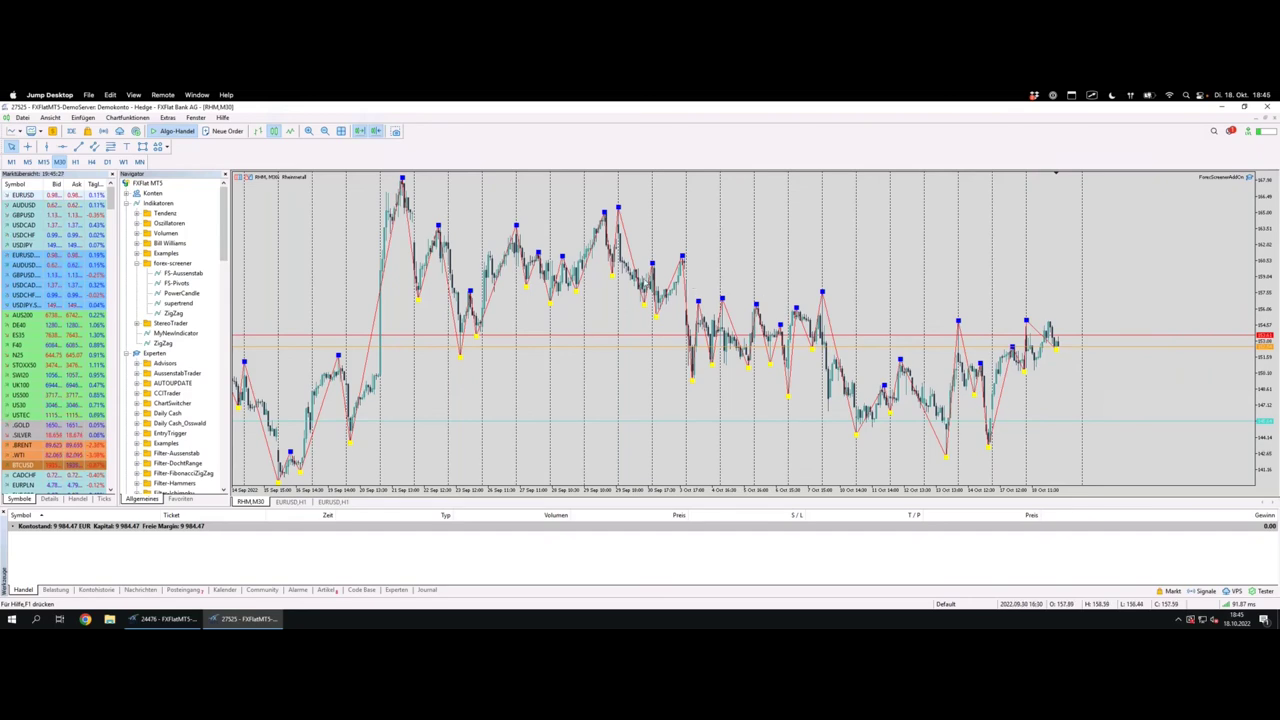
# - Switch to the presentation and go back to the slide for Trading-Setup #1
pyautogui.hotkey('ctrl', 'Left')
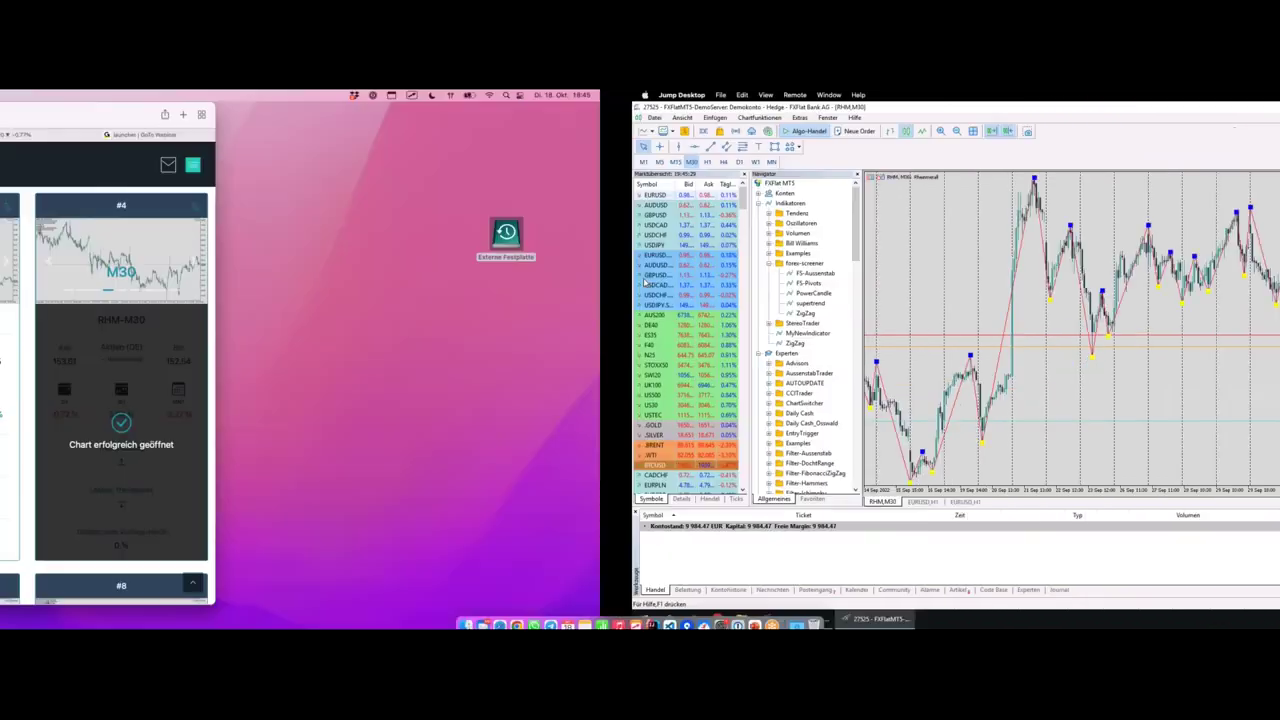
pyautogui.hotkey('ctrl', 'Right')
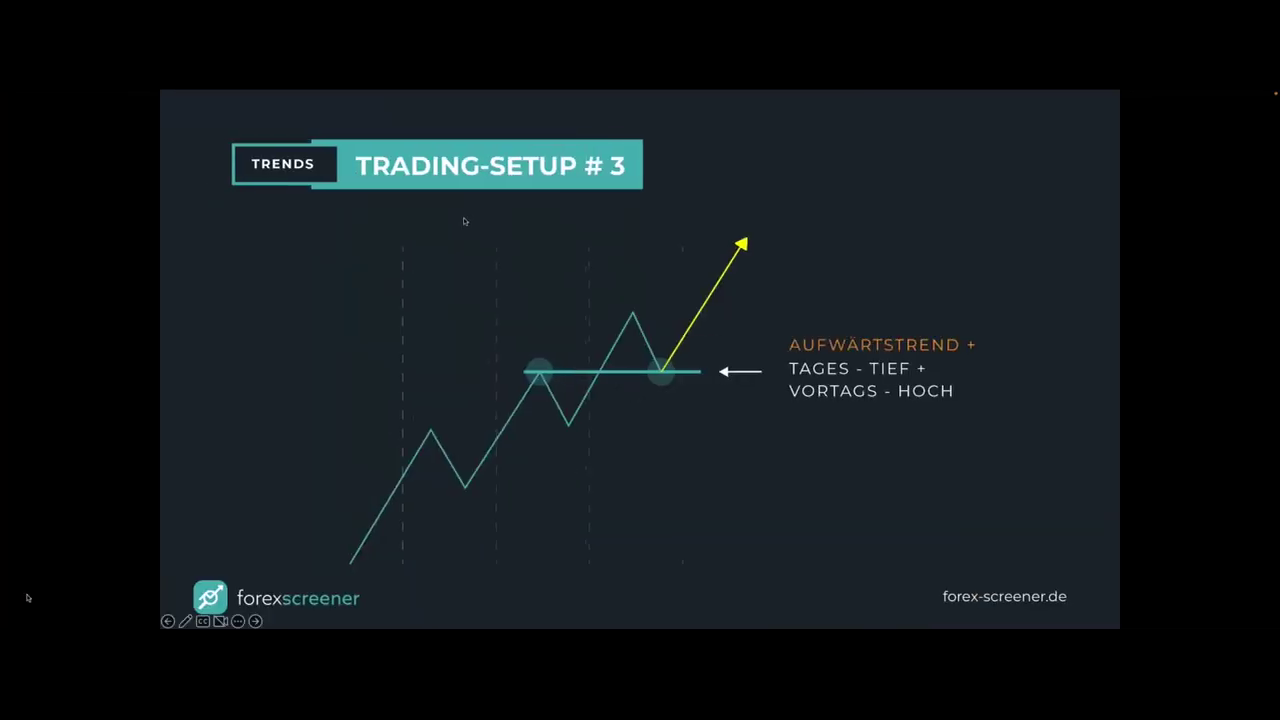
pyautogui.press('Left')
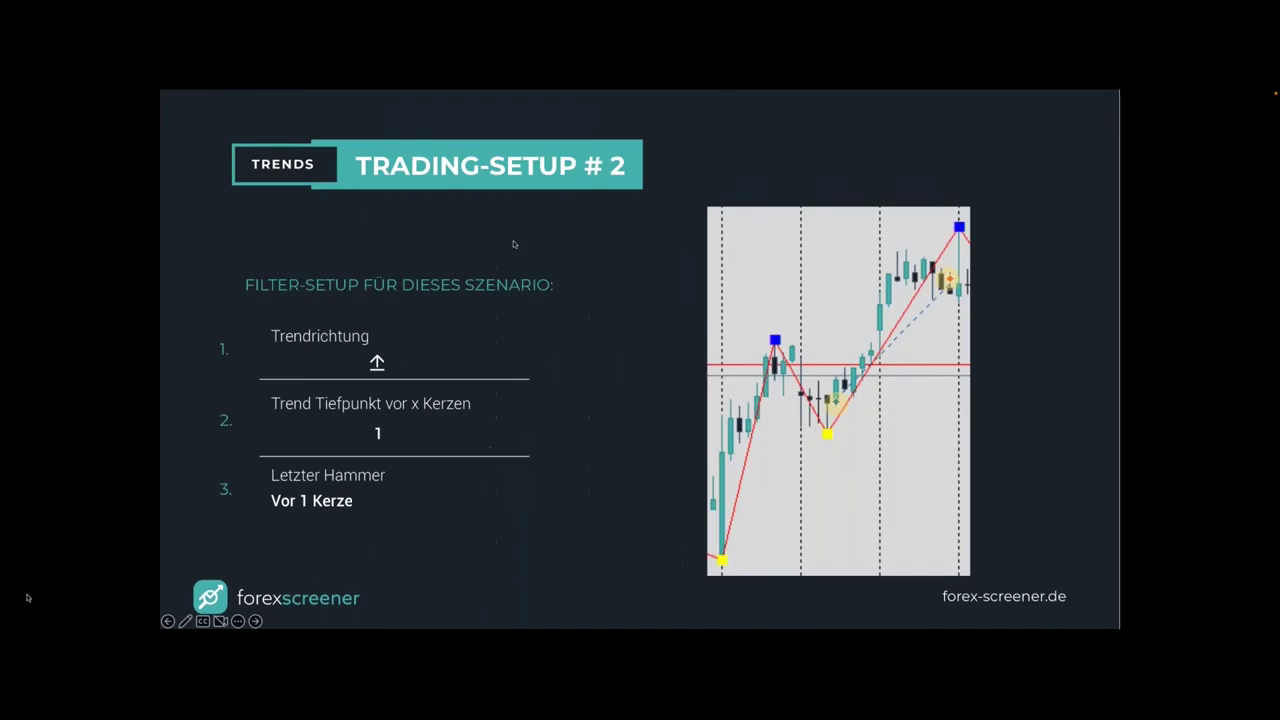
pyautogui.press('Left')
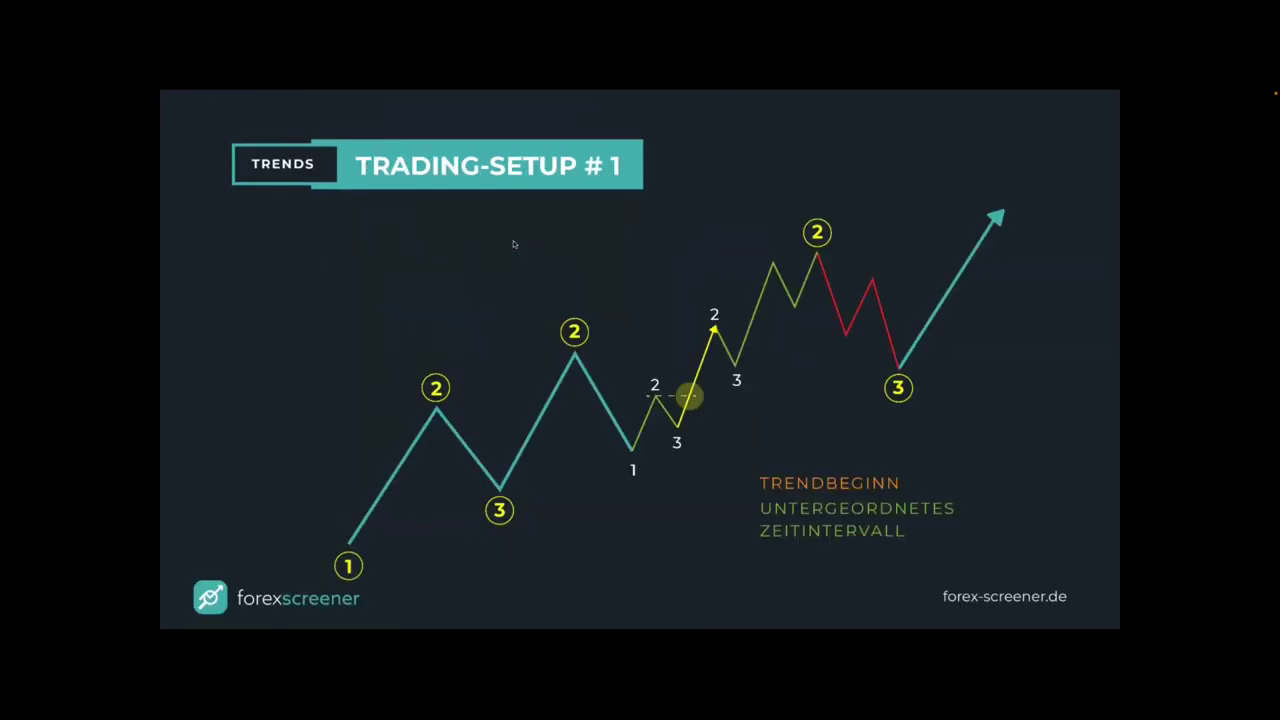
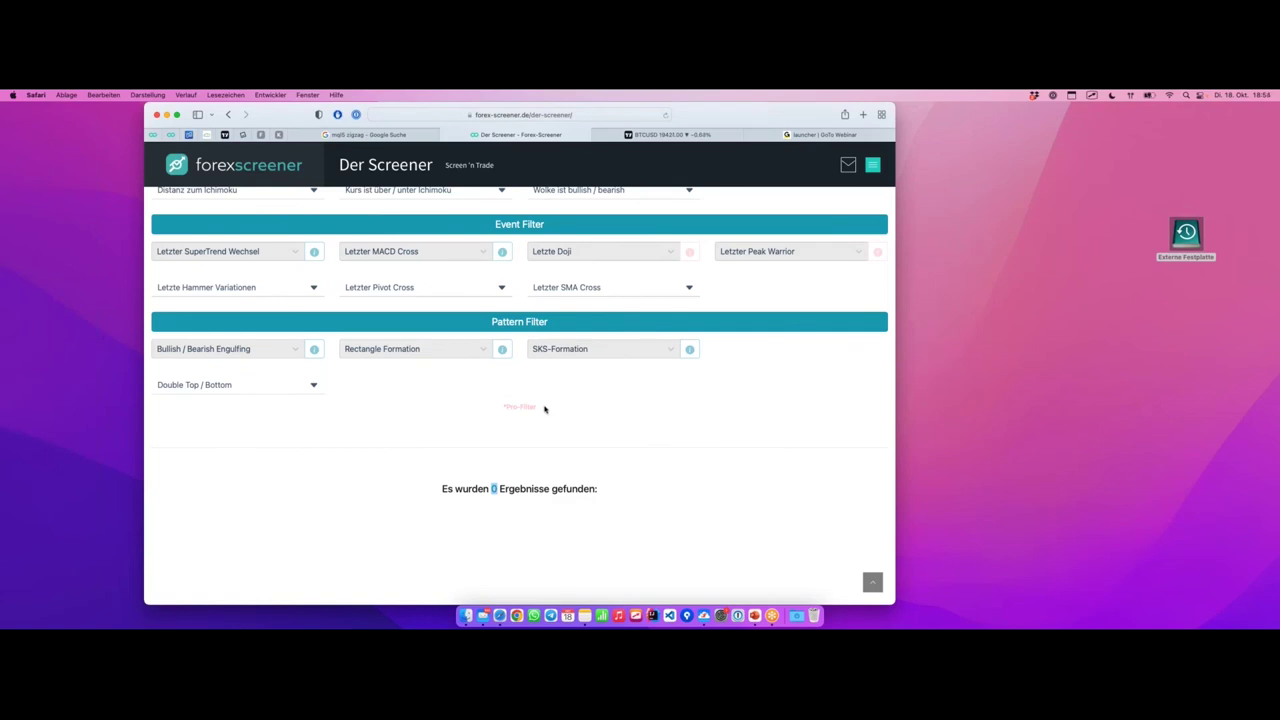
# - Examine the active M15 and uptrend filter selections and the list of saved filter setups in the Forex-Screener
pyautogui.scroll(5, 545, 409)
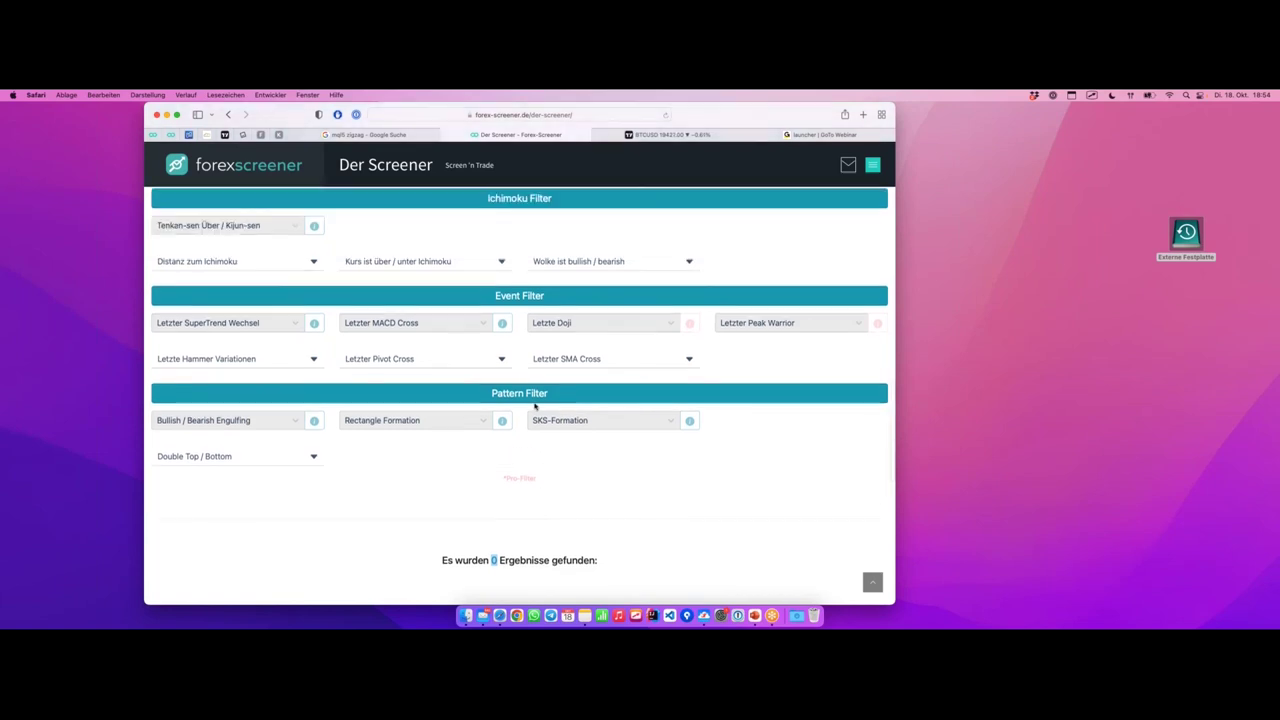
pyautogui.scroll(3, 529, 402)
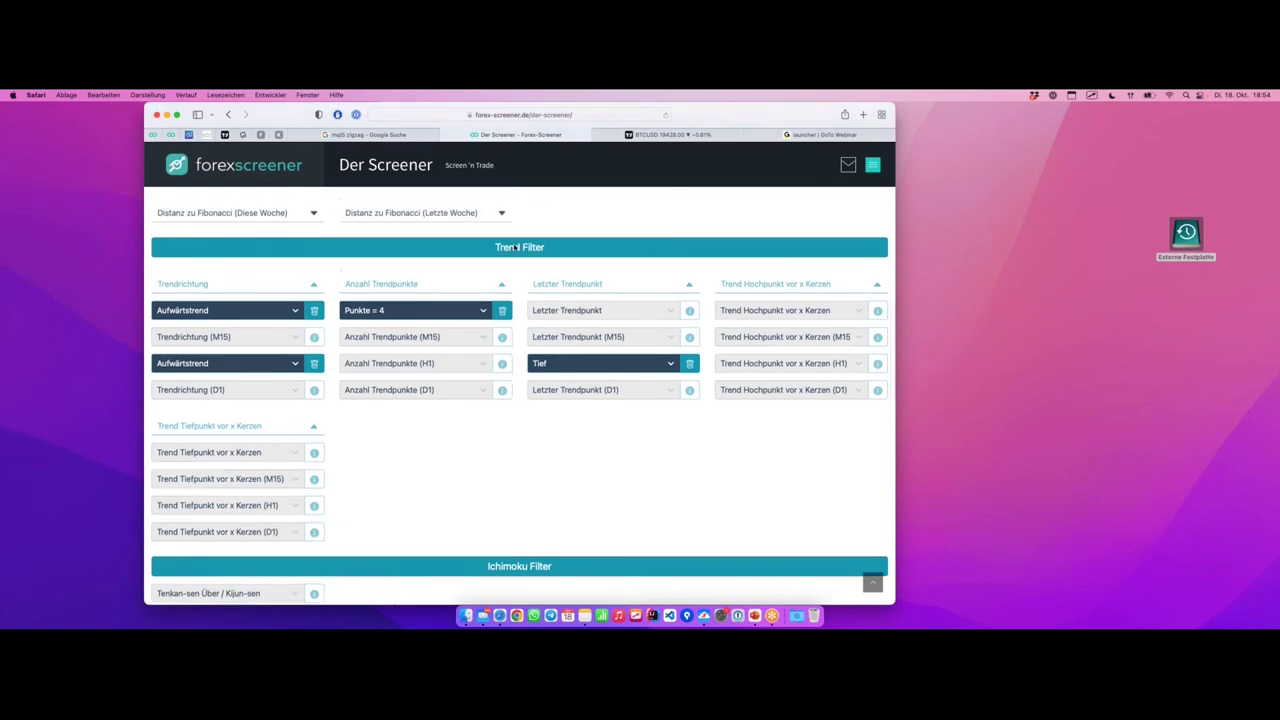
pyautogui.scroll(9, 514, 249)
pyautogui.scroll(10, 514, 249)
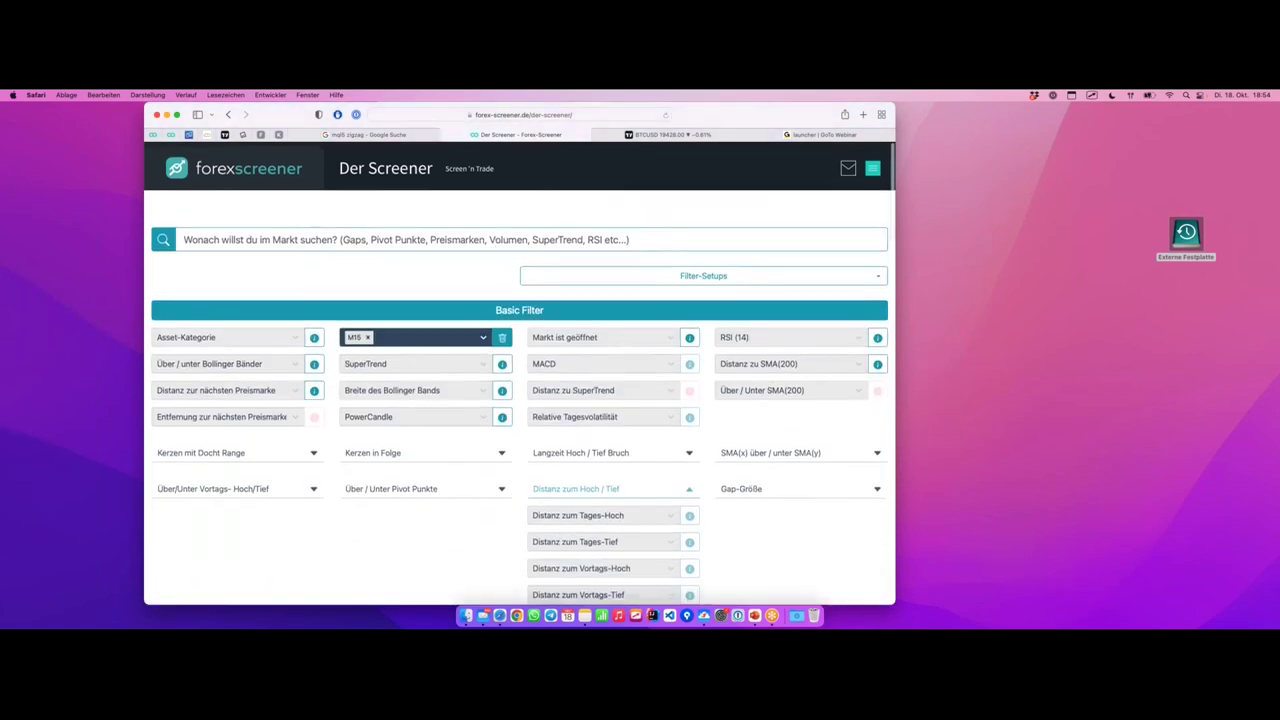
pyautogui.click(764, 274)
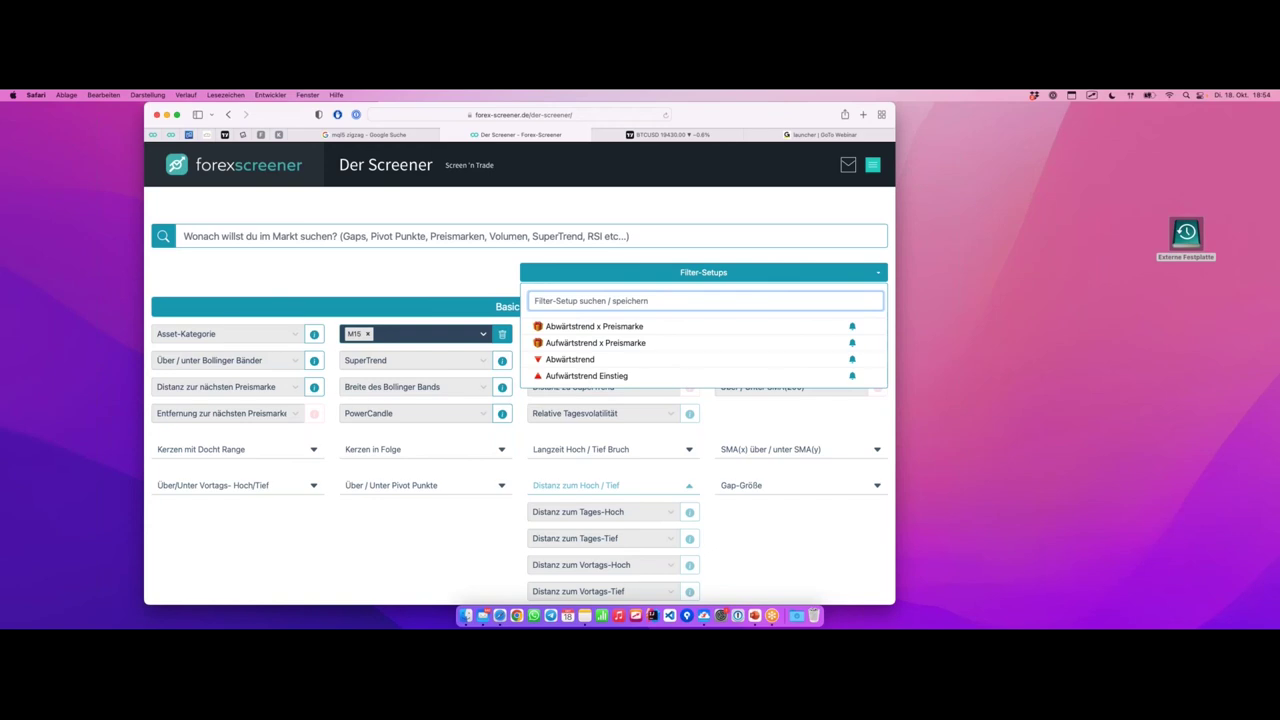
pyautogui.click(489, 272)
pyautogui.scroll(-10, 489, 272)
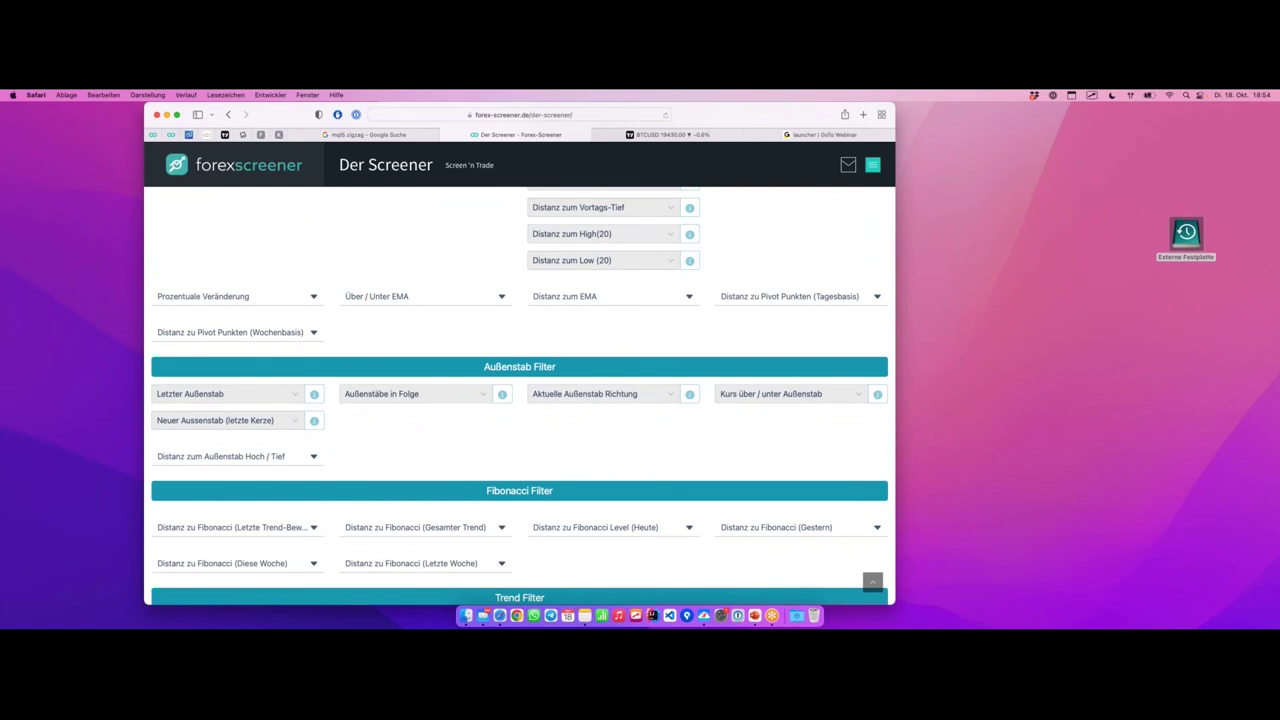
pyautogui.scroll(10, 640, 285)
pyautogui.click(654, 273)
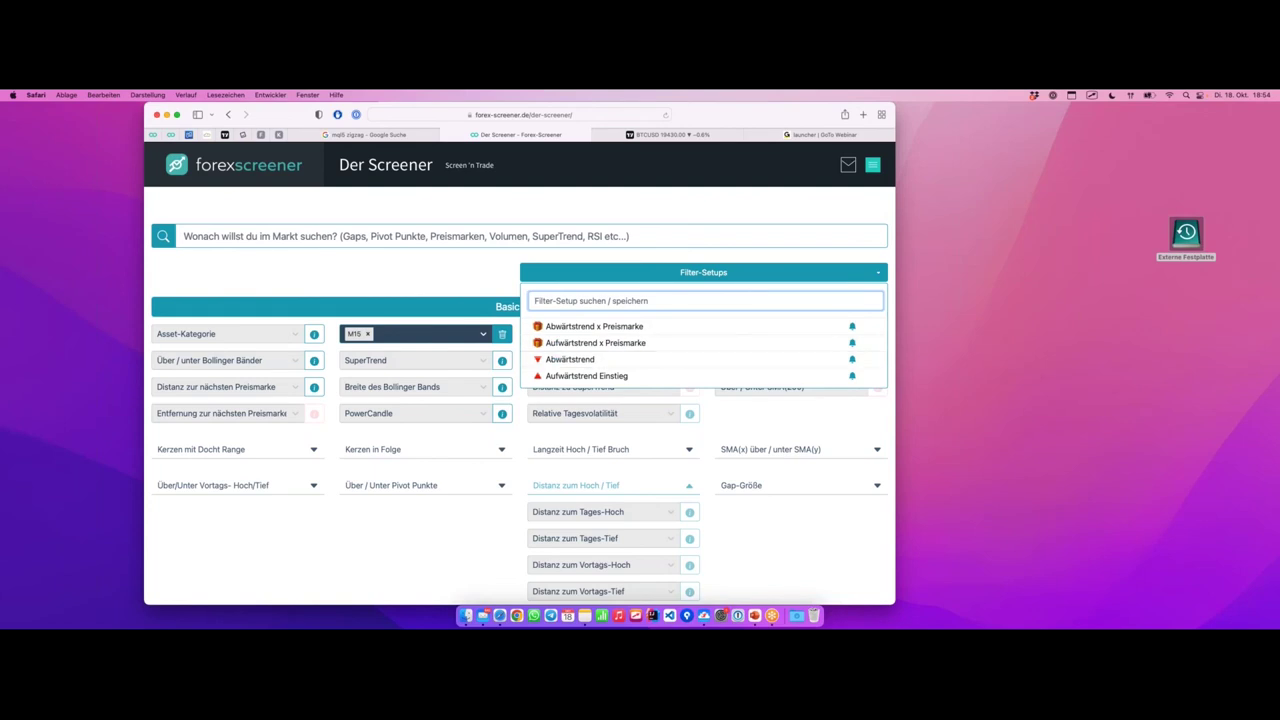
pyautogui.click(512, 300)
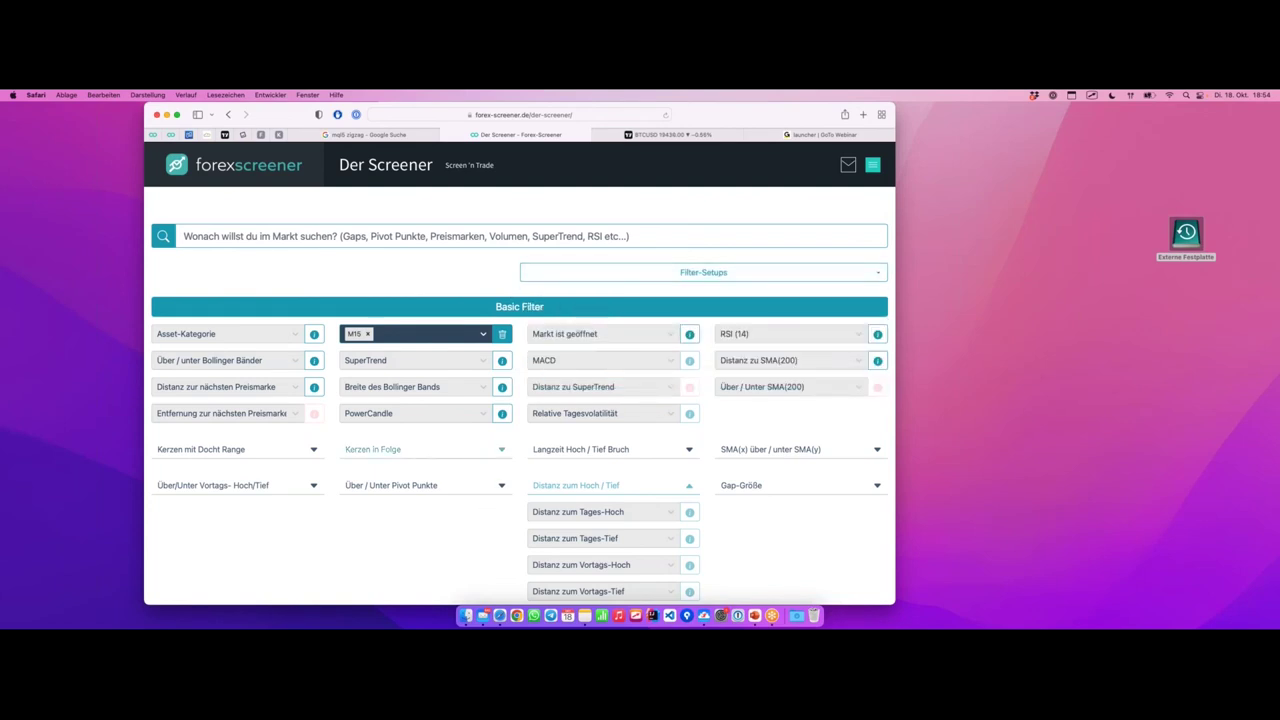
pyautogui.scroll(-15, 475, 459)
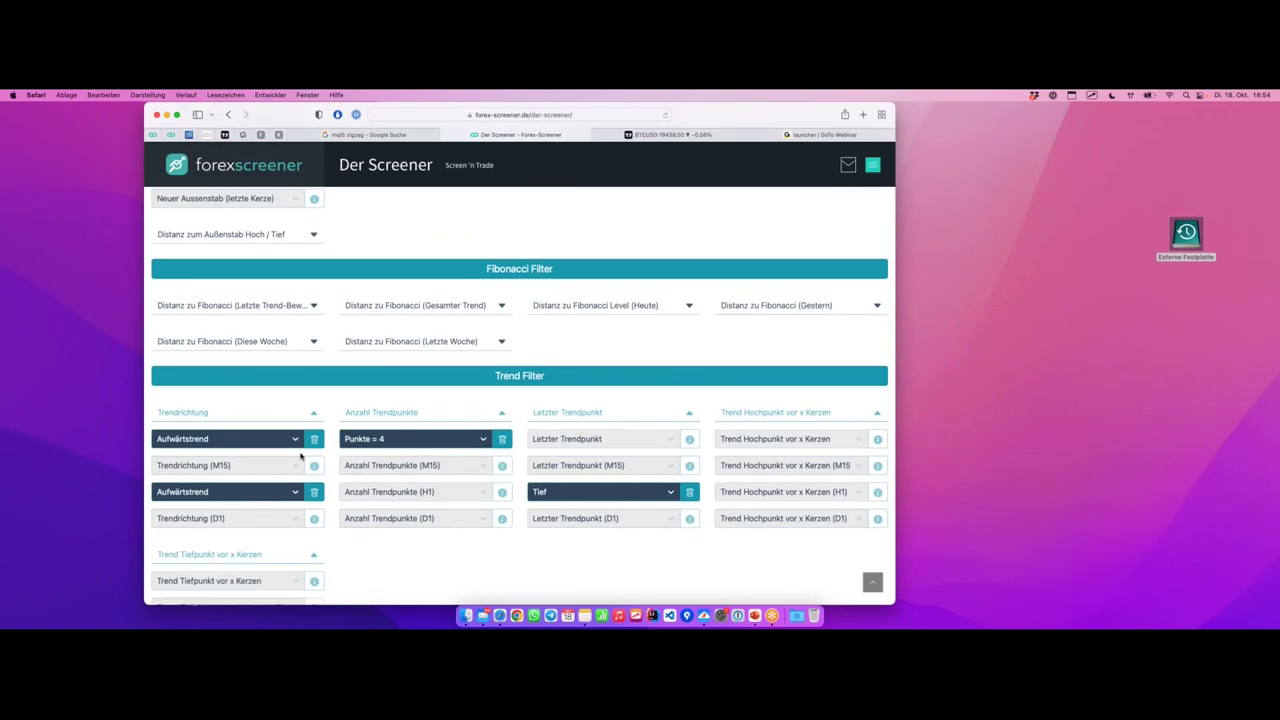
pyautogui.scroll(15, 298, 456)
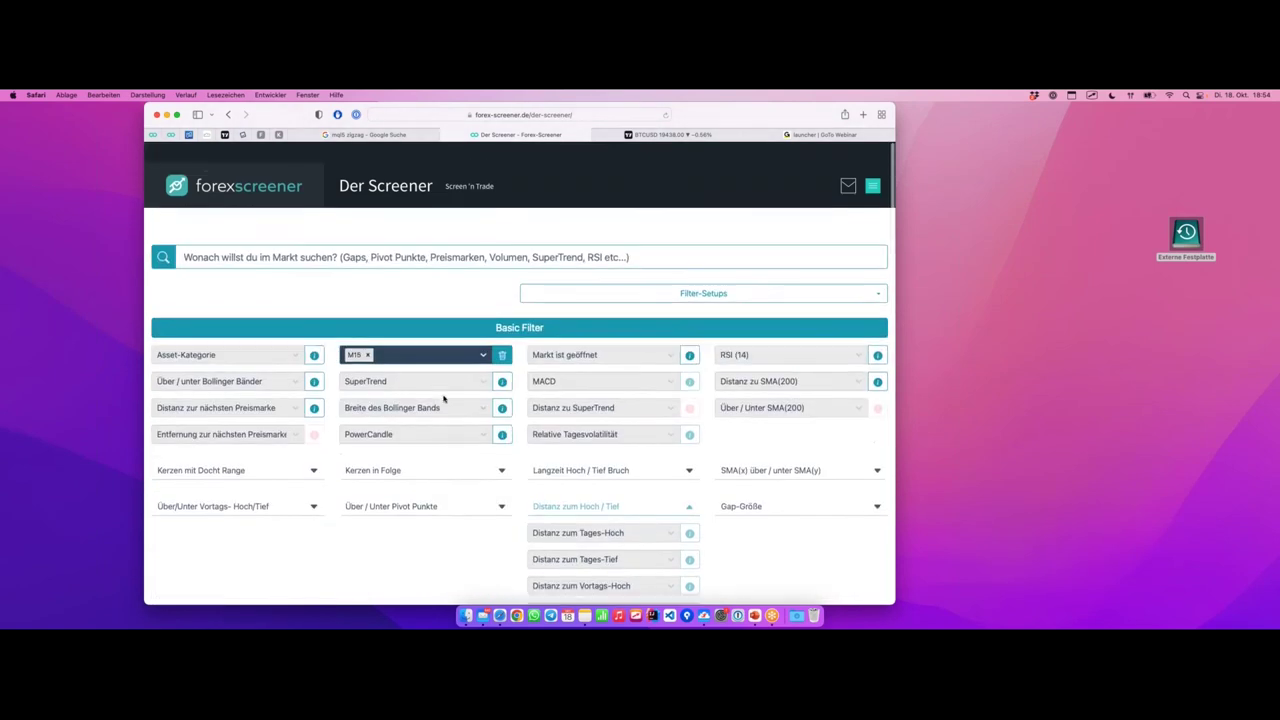
# - Load the saved Abwärtstrend filter setup, remove M5 from its time intervals and clear its asset categories
pyautogui.click(628, 272)
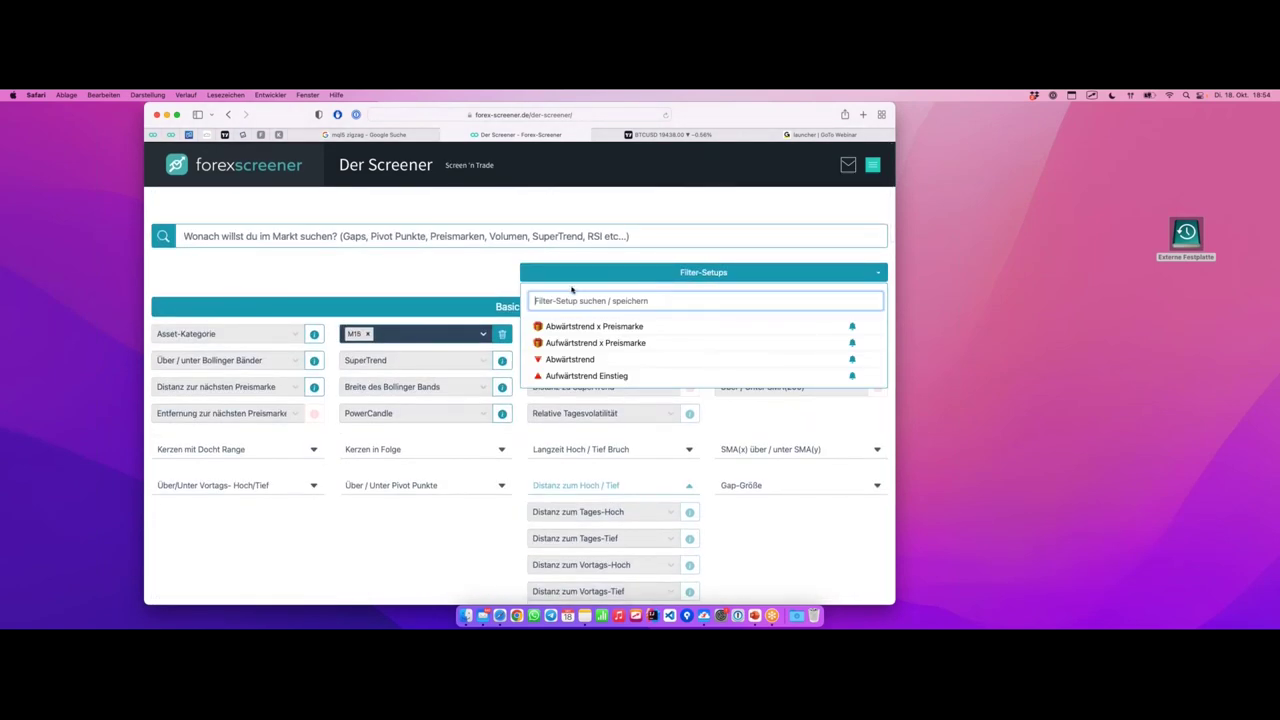
pyautogui.click(600, 359)
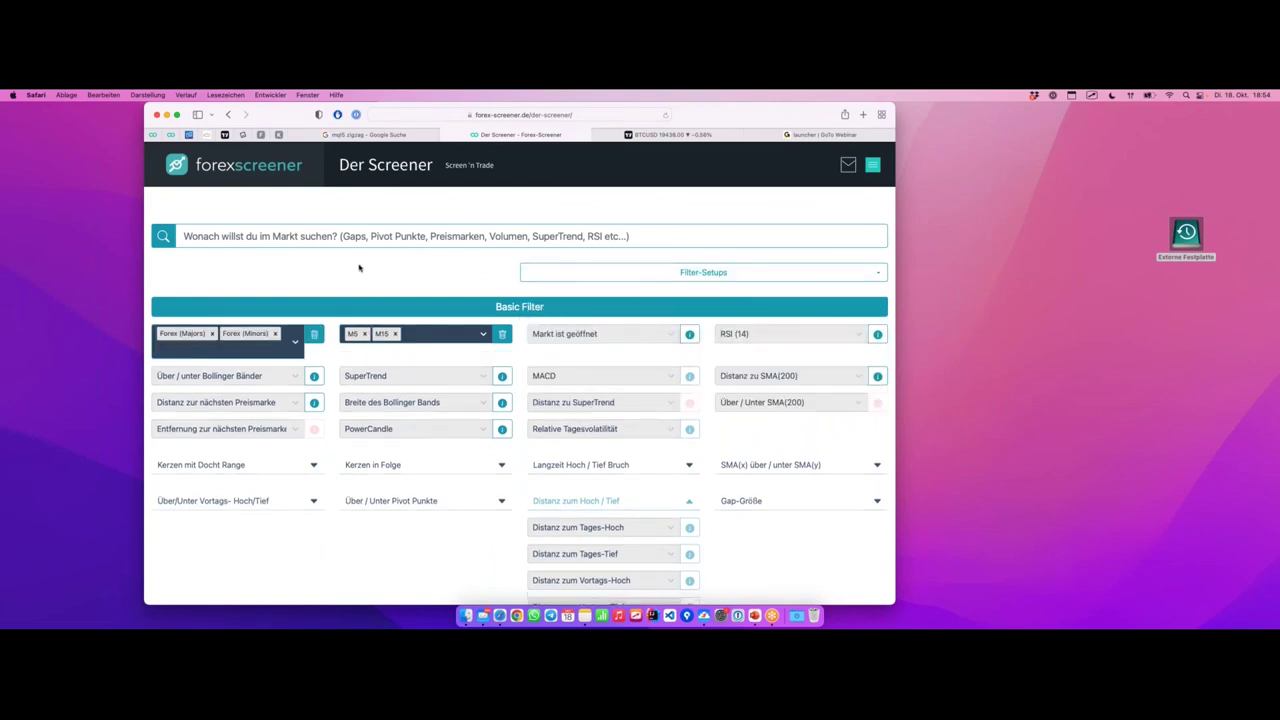
pyautogui.click(364, 333)
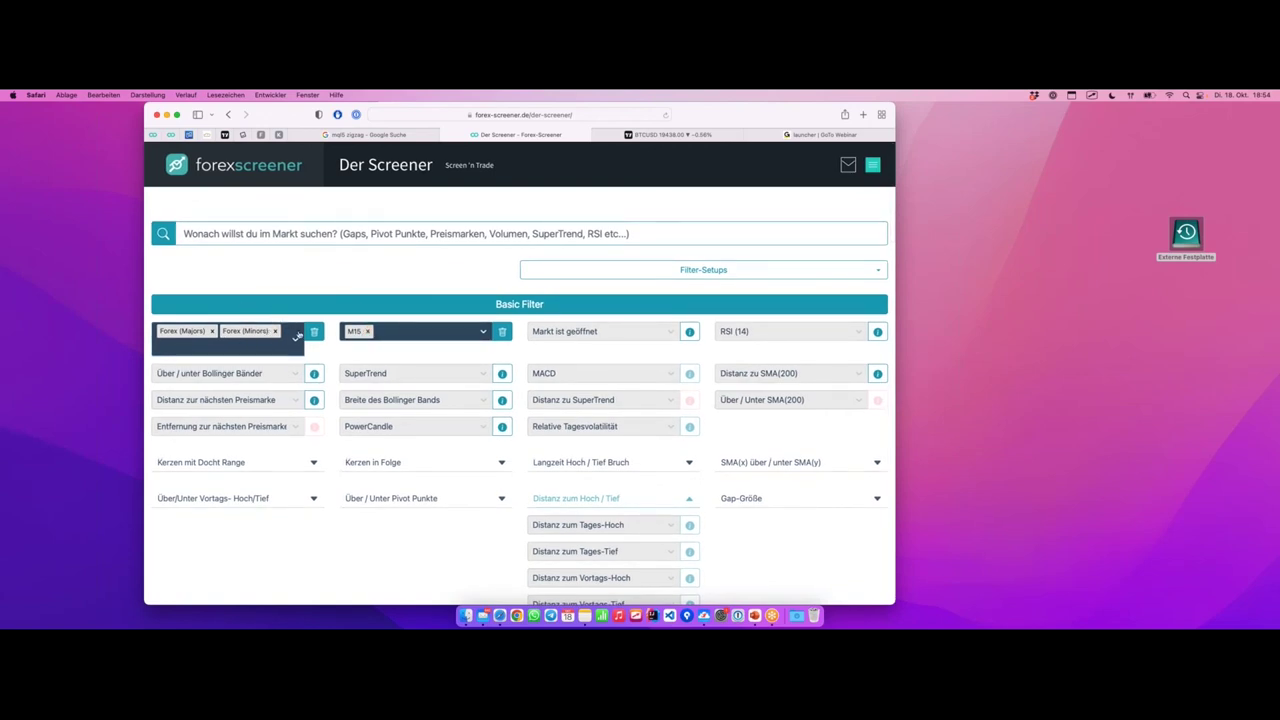
pyautogui.click(315, 333)
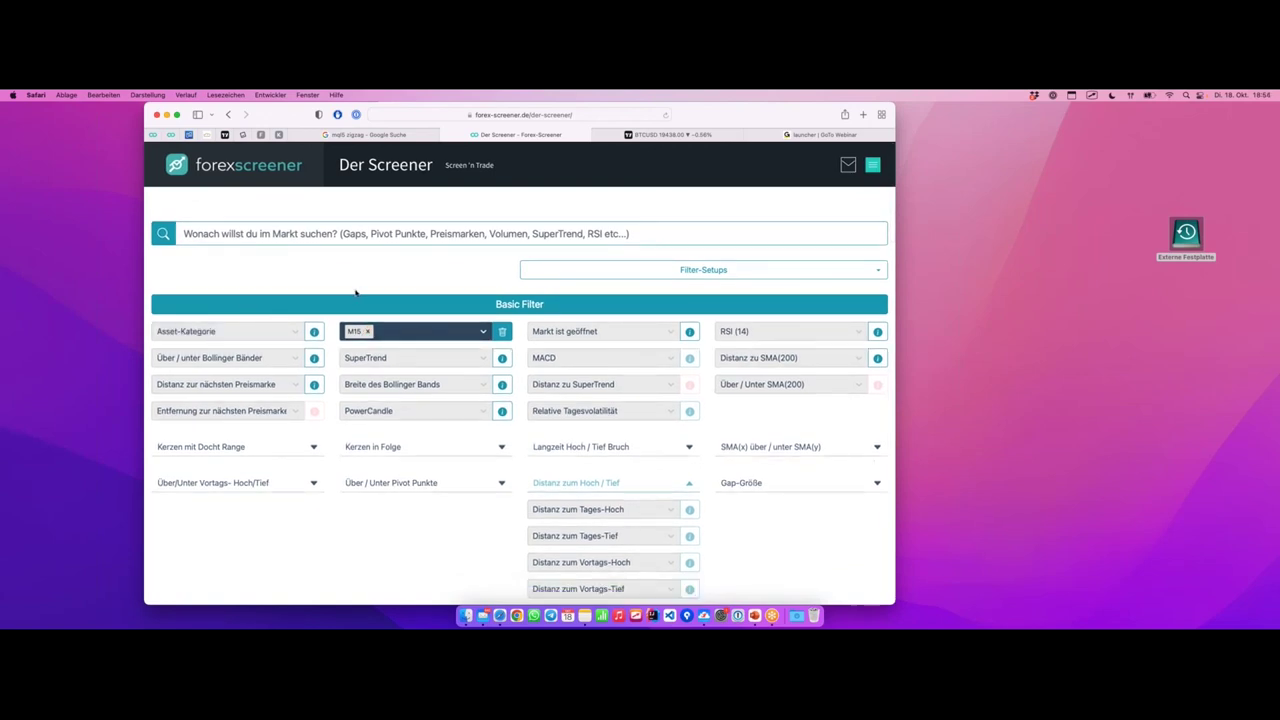
# - Set the asset category filter to Forex (Majors), Forex (Minors), Aktien (DE) and Index
pyautogui.moveTo(150, 312)
pyautogui.mouseDown()
pyautogui.moveTo(152, 335)
pyautogui.moveTo(327, 349)
pyautogui.moveTo(271, 317)
pyautogui.moveTo(191, 317)
pyautogui.mouseUp()
pyautogui.scroll(-1, 343, 296)
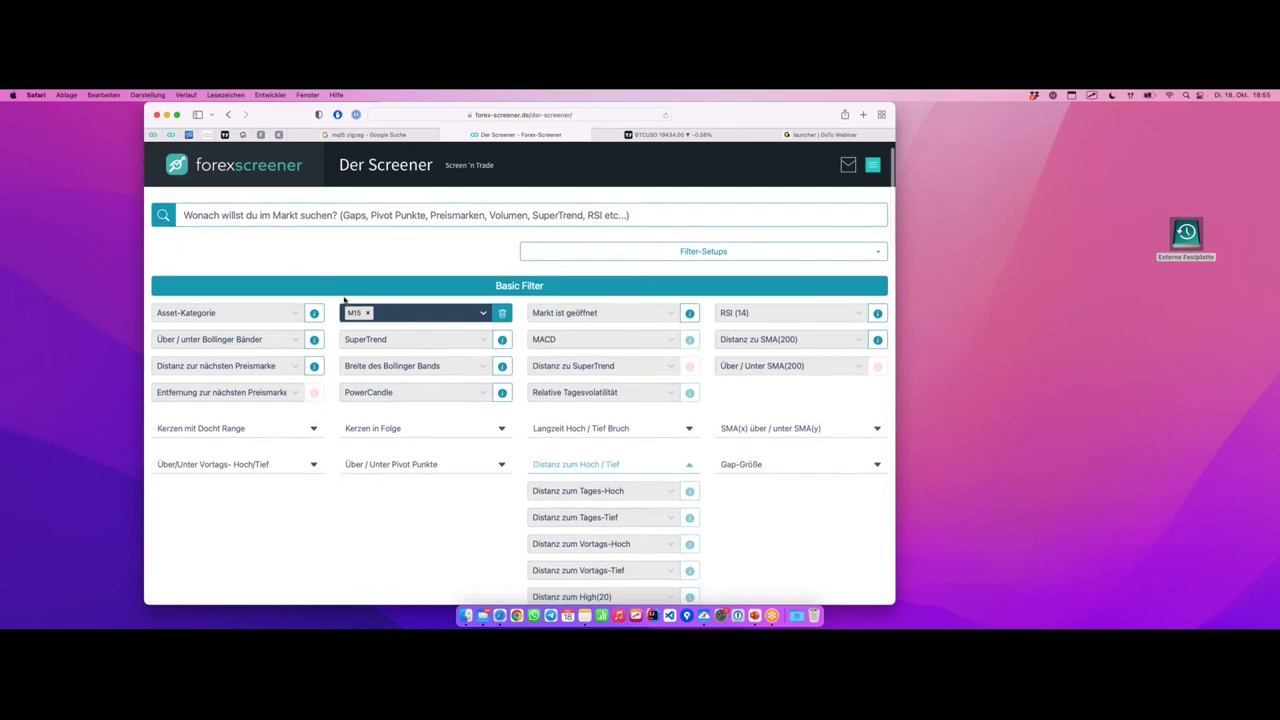
pyautogui.click(270, 314)
pyautogui.click(231, 333)
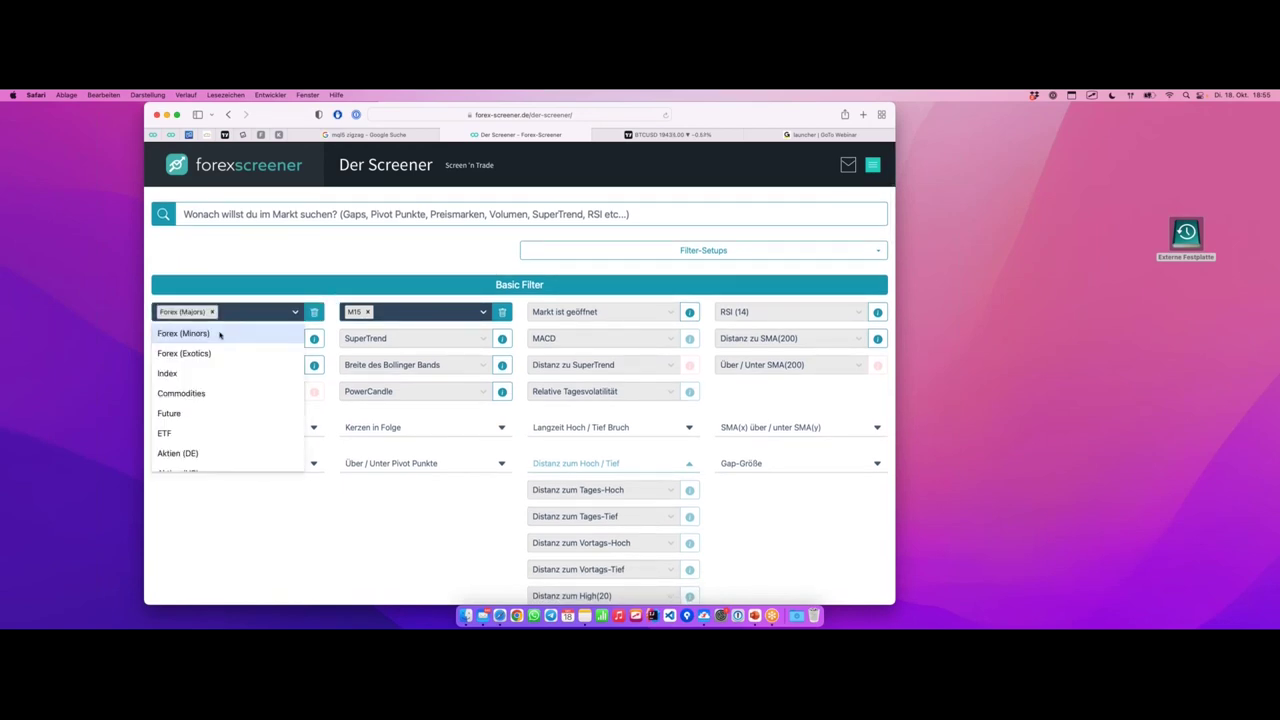
pyautogui.click(224, 334)
pyautogui.click(274, 318)
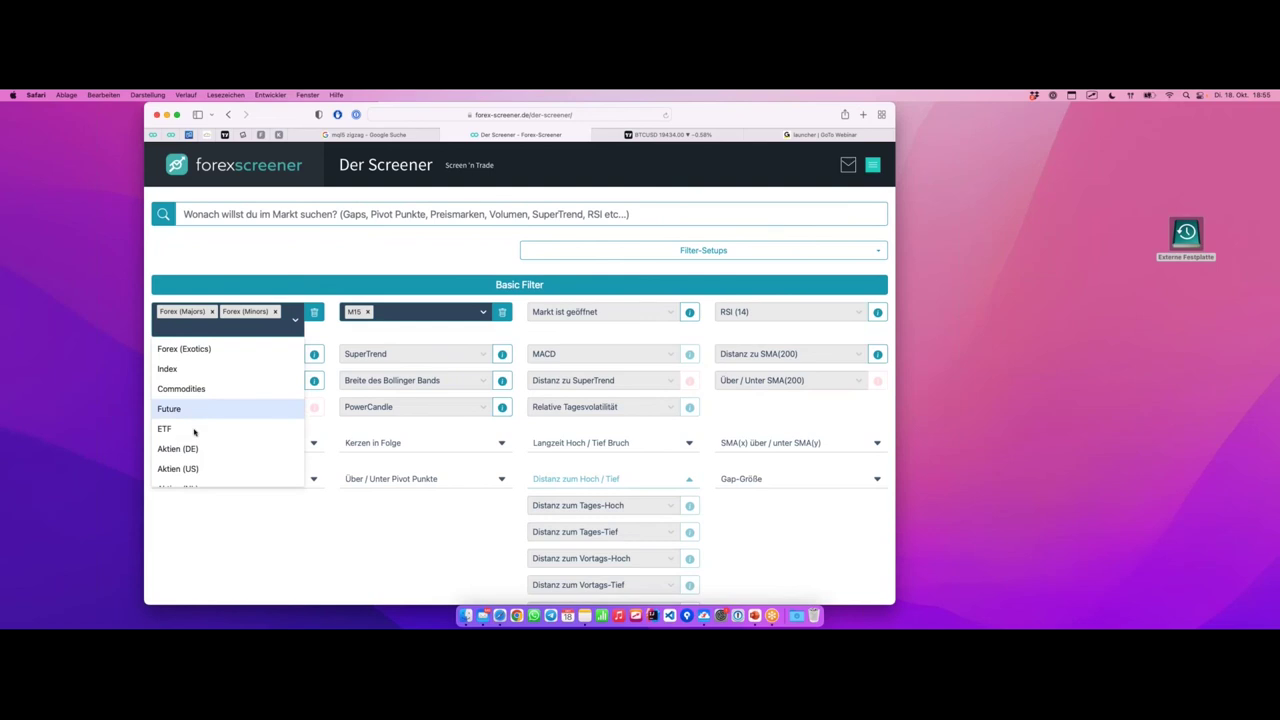
pyautogui.click(191, 449)
pyautogui.click(255, 327)
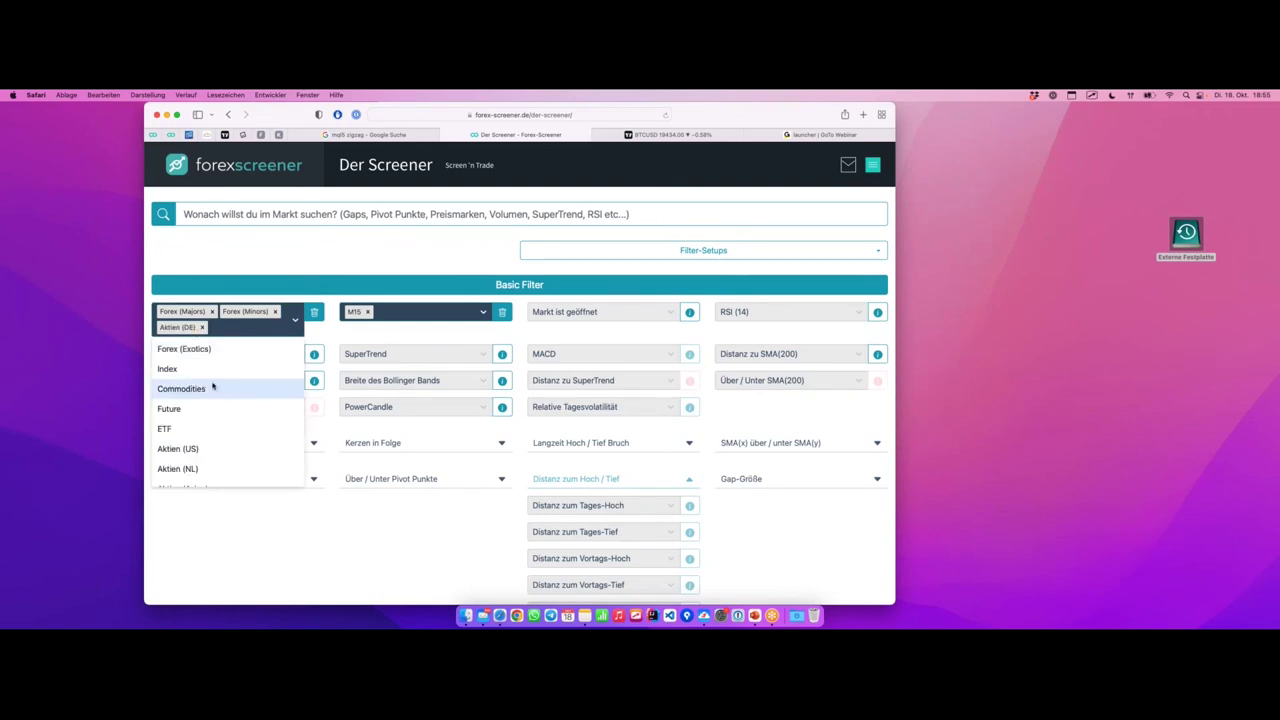
pyautogui.click(200, 370)
pyautogui.click(269, 335)
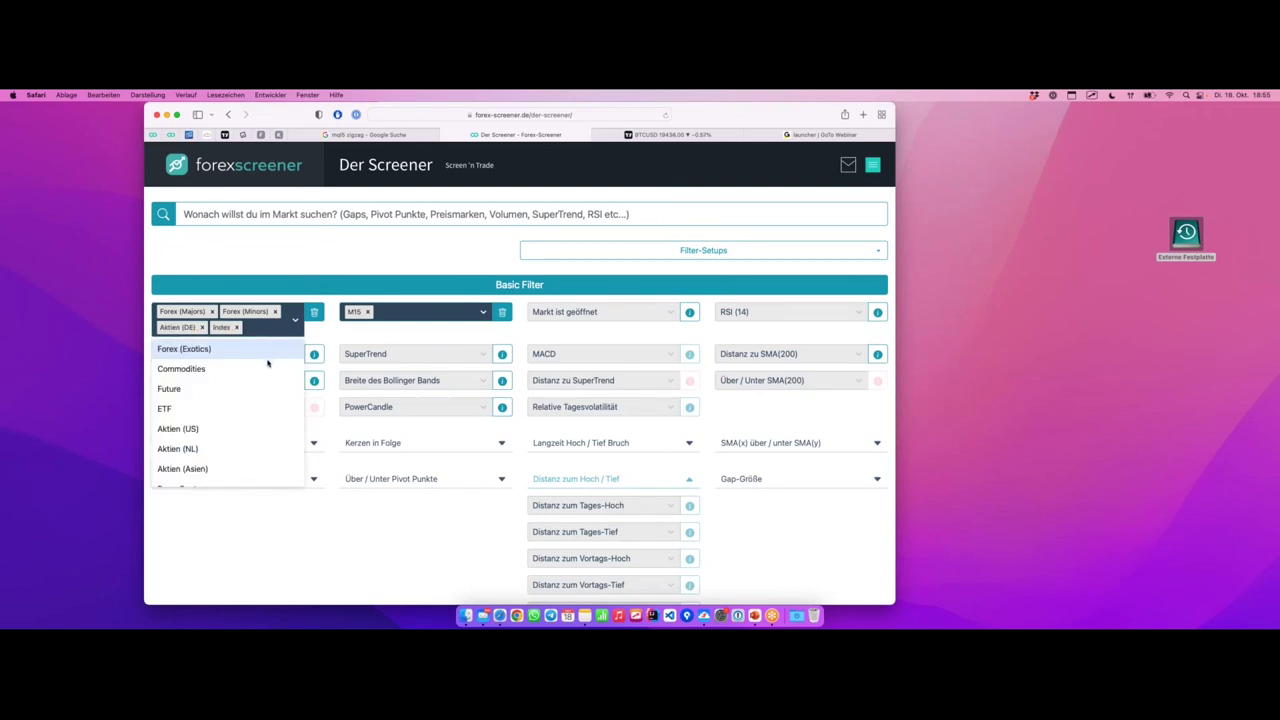
pyautogui.scroll(-1, 269, 379)
pyautogui.moveTo(156, 304)
pyautogui.mouseDown()
pyautogui.moveTo(202, 345)
pyautogui.moveTo(294, 336)
pyautogui.moveTo(301, 307)
pyautogui.moveTo(205, 300)
pyautogui.mouseUp()
pyautogui.moveTo(333, 294)
pyautogui.mouseDown()
pyautogui.moveTo(333, 322)
pyautogui.moveTo(362, 330)
pyautogui.moveTo(386, 316)
pyautogui.moveTo(334, 298)
pyautogui.moveTo(336, 312)
pyautogui.mouseUp()
# - Remove the number of trend points filter for H1 and check how many results the search finds
pyautogui.scroll(-20, 373, 307)
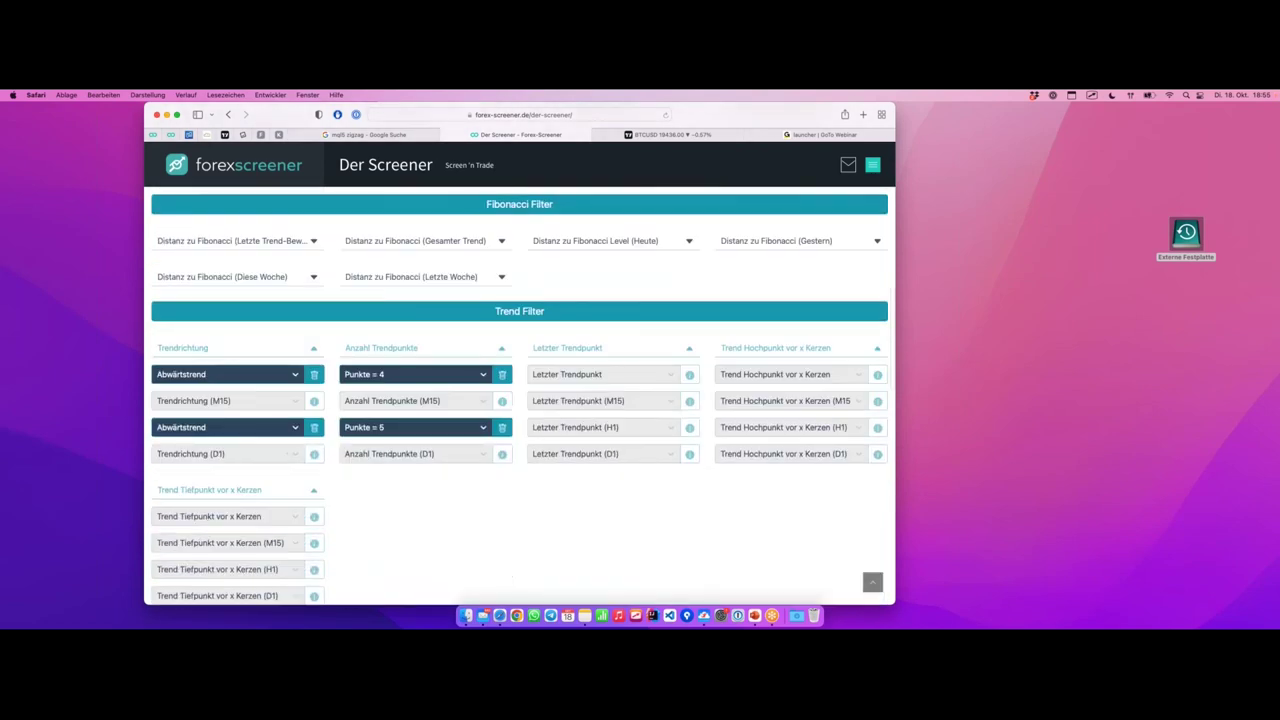
pyautogui.scroll(-1, 375, 302)
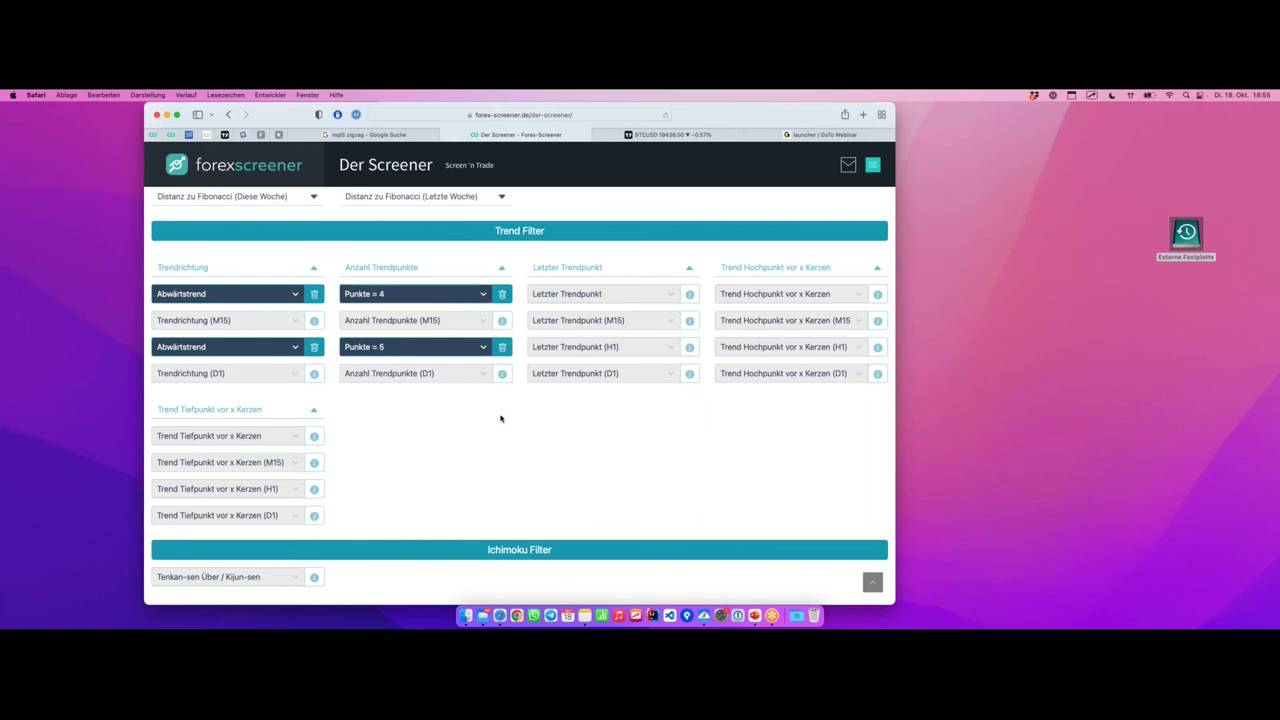
pyautogui.click(502, 346)
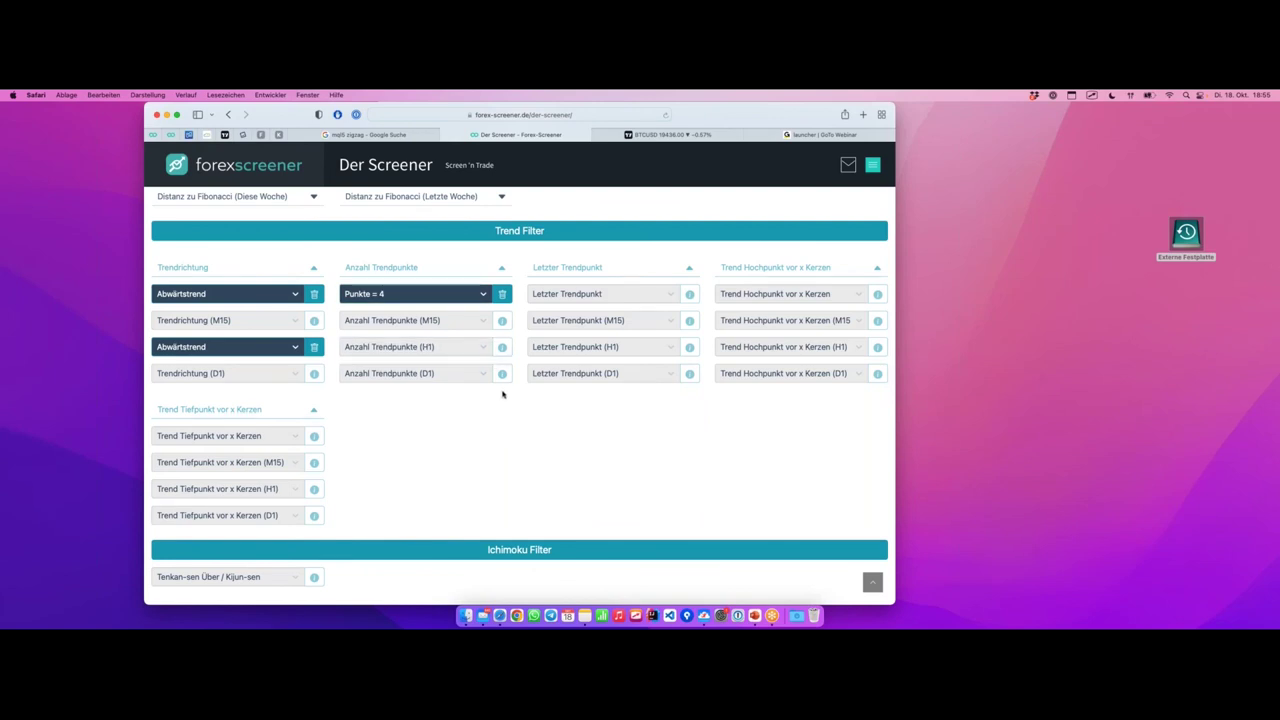
pyautogui.scroll(-10, 504, 395)
pyautogui.doubleClick(493, 381)
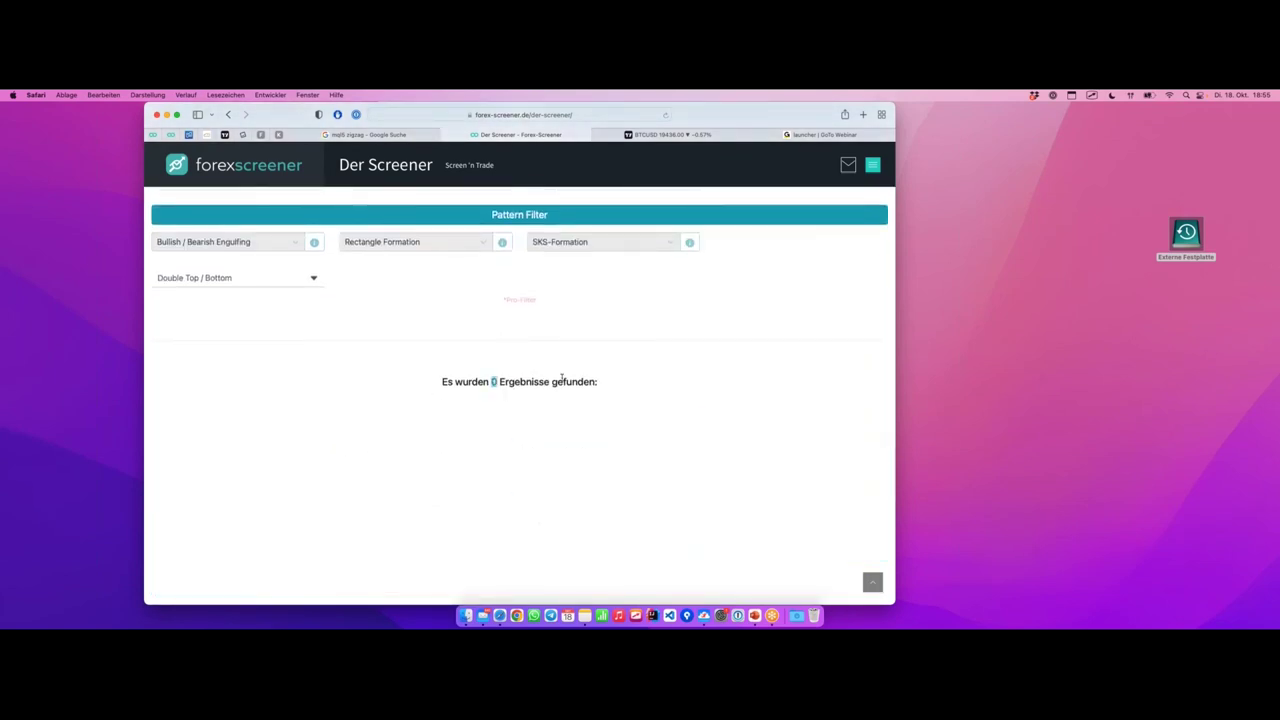
pyautogui.scroll(2, 538, 341)
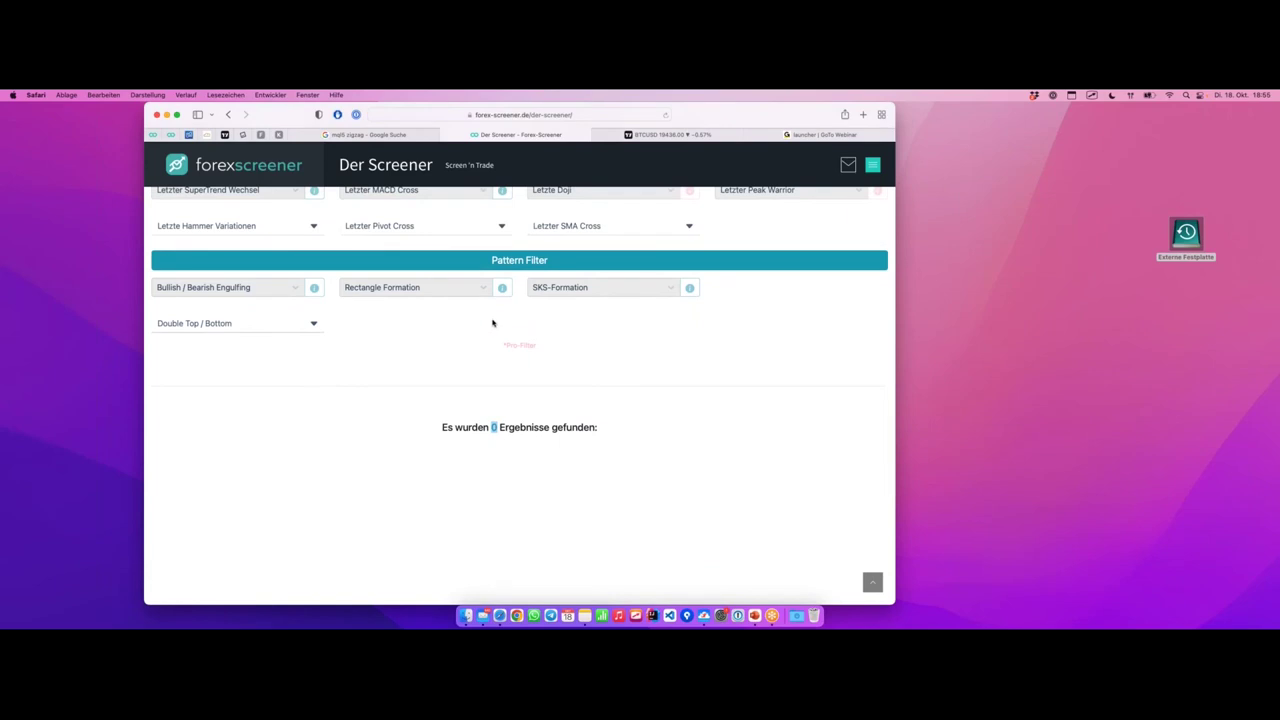
# - Look up the signal option of the Abwärtstrend entry in the saved filter setups
pyautogui.scroll(15, 485, 308)
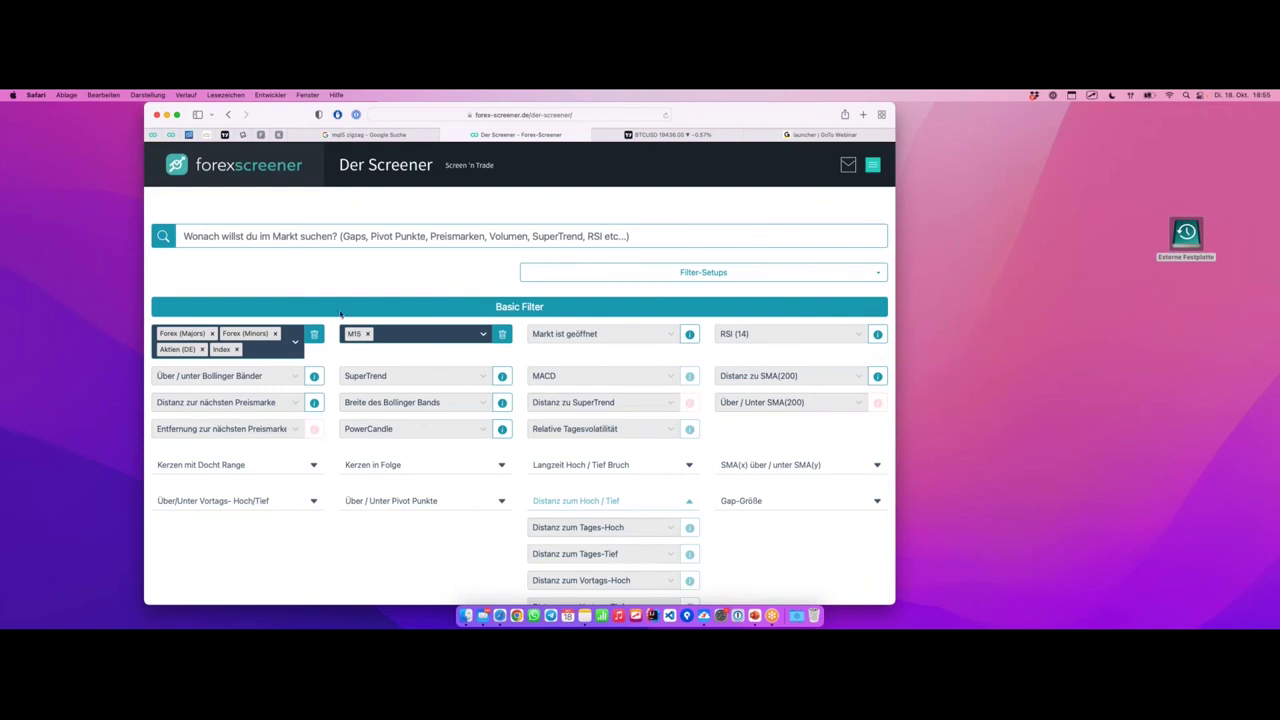
pyautogui.scroll(-1, 391, 287)
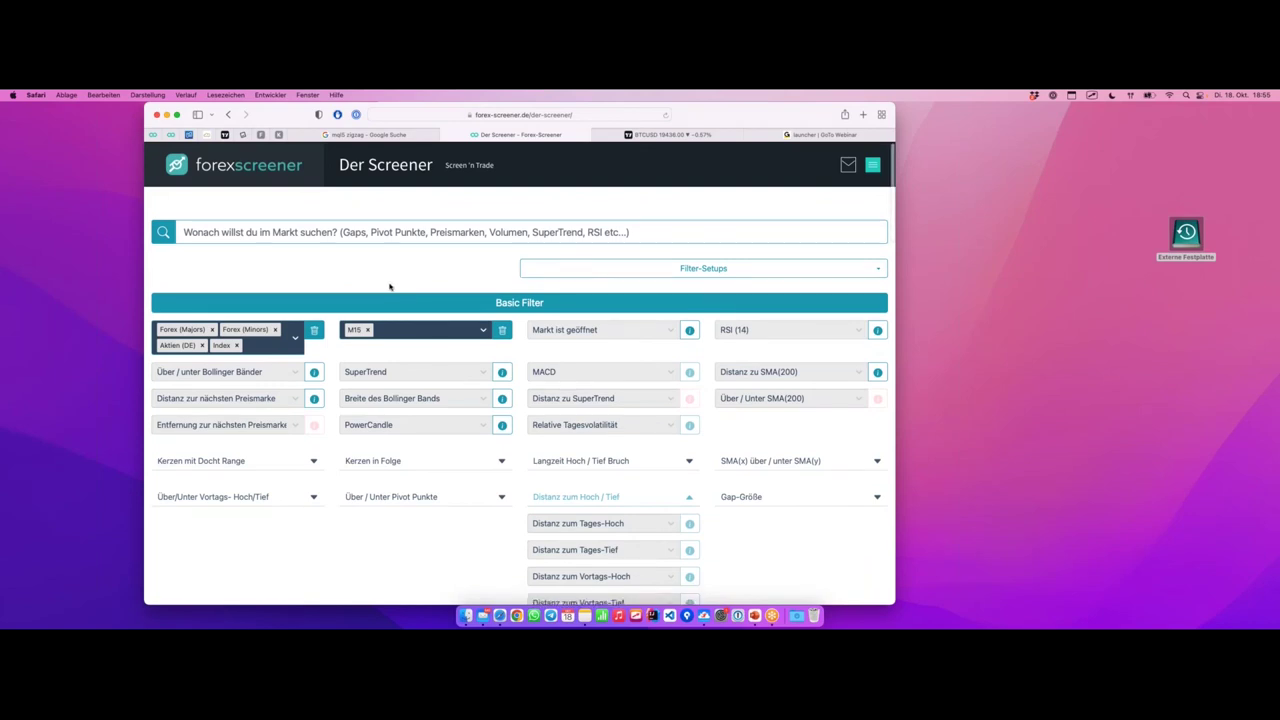
pyautogui.click(592, 270)
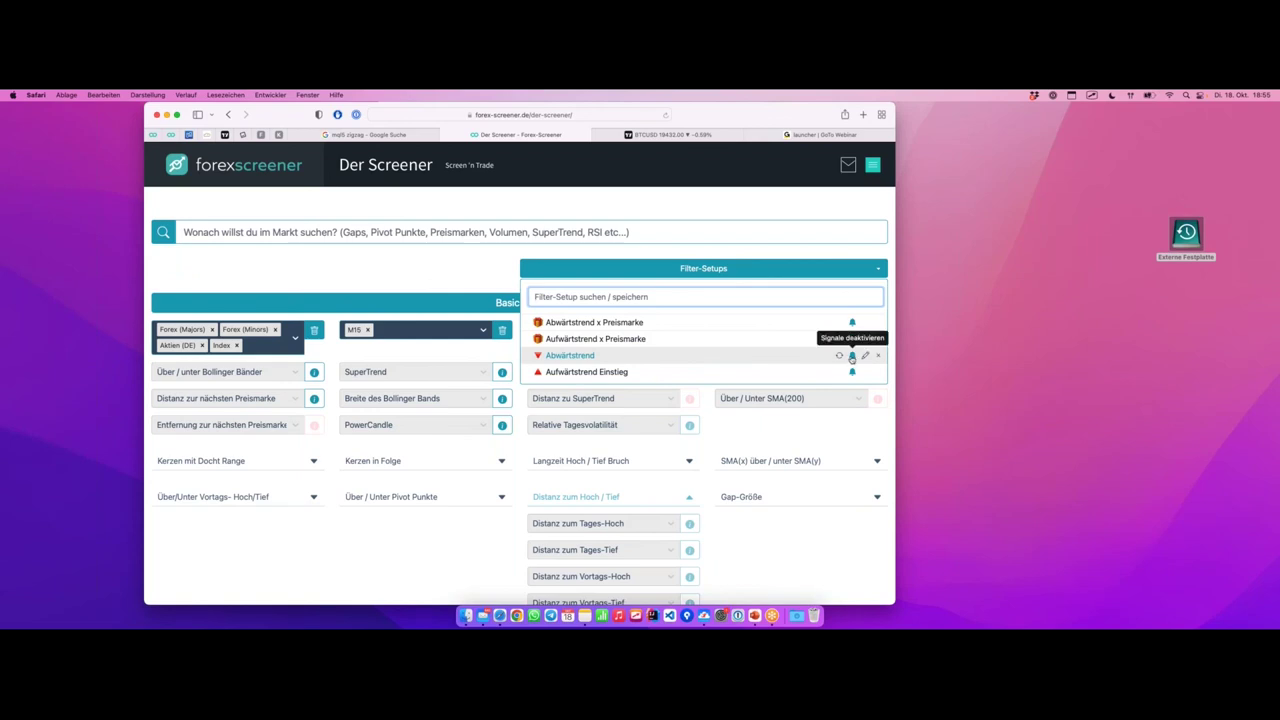
pyautogui.click(692, 262)
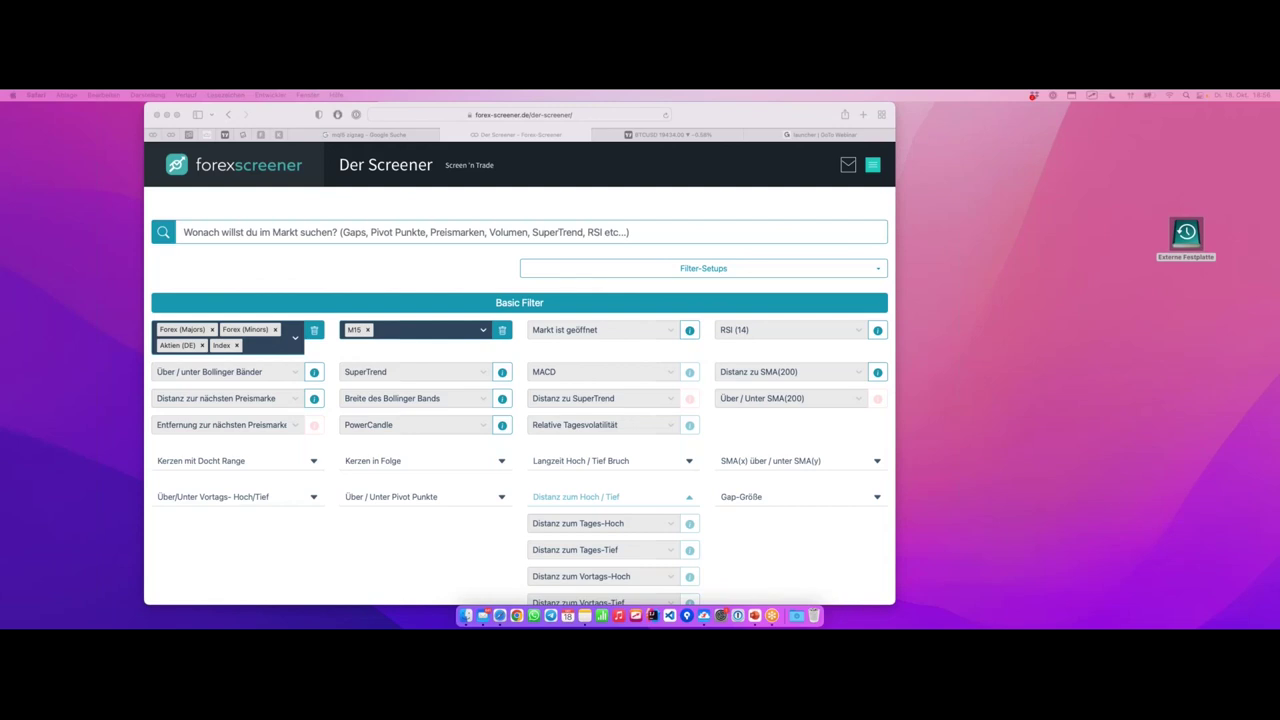
# - Open the desktop screenshot of the Aufwärtstrend Einstieg signal message and place its window over the middle of the screener page
pyautogui.click(1060, 450)
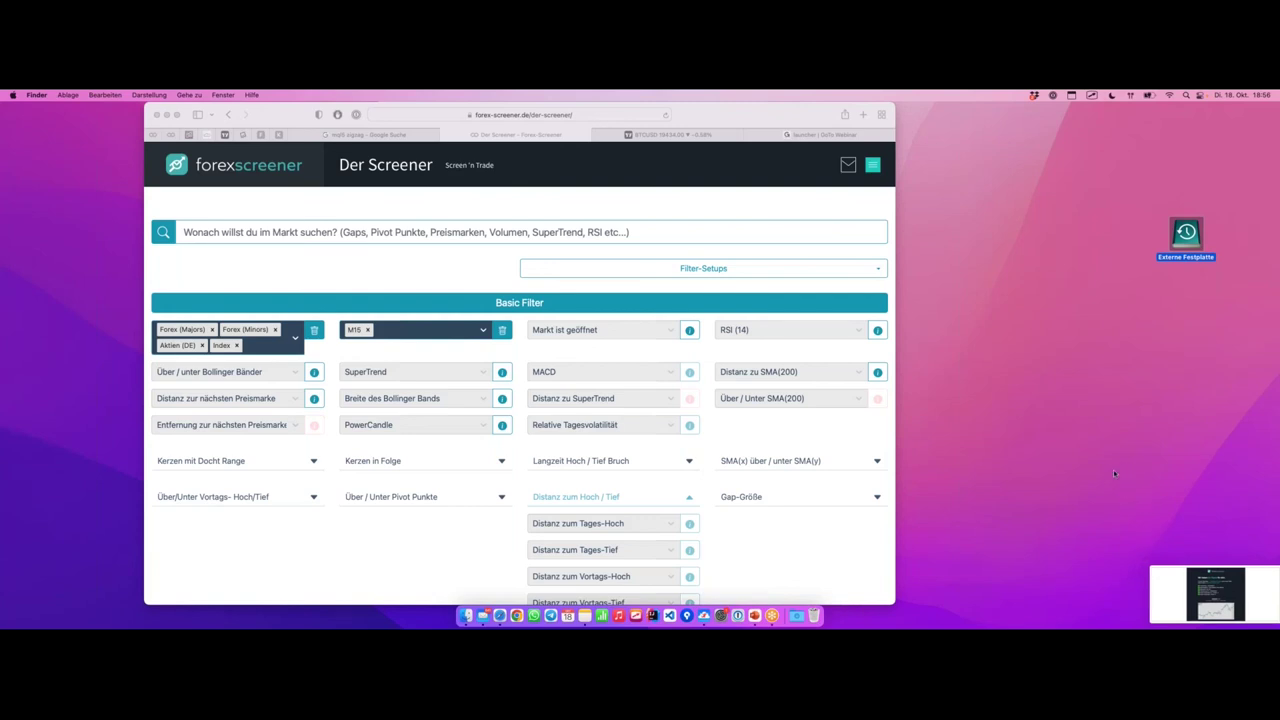
pyautogui.doubleClick(1247, 122)
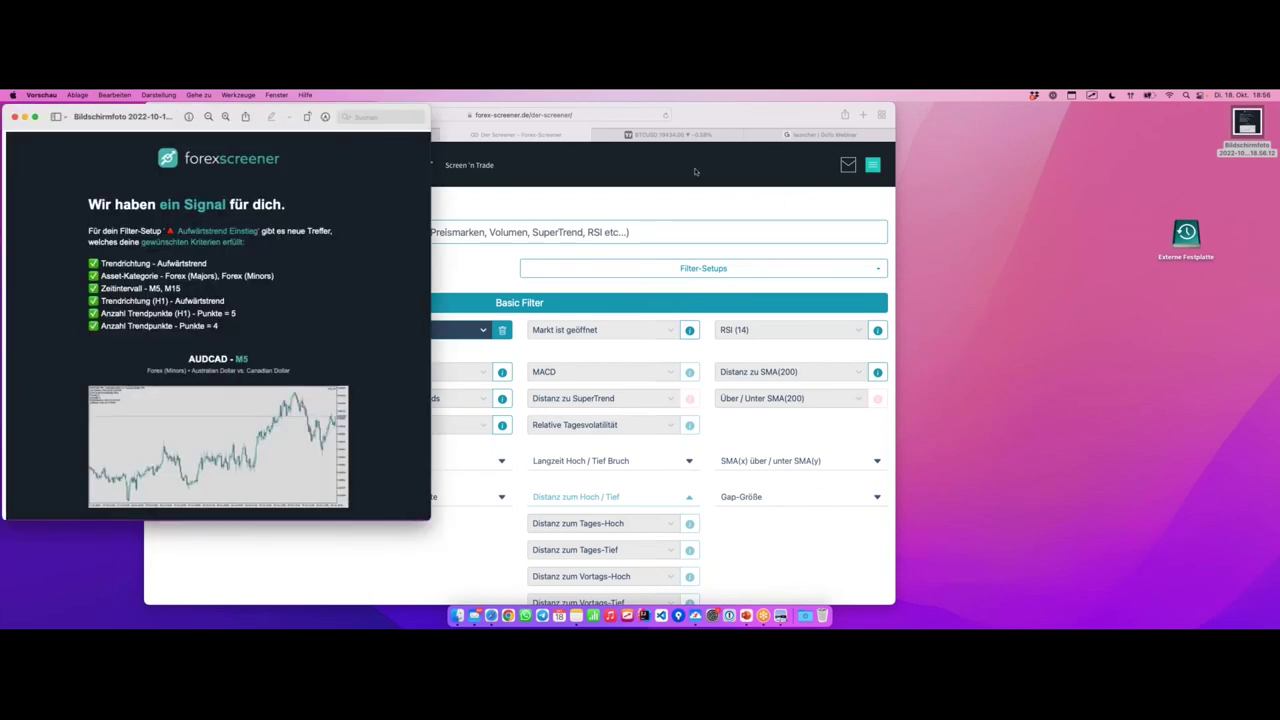
pyautogui.moveTo(169, 120); pyautogui.dragTo(622, 128)
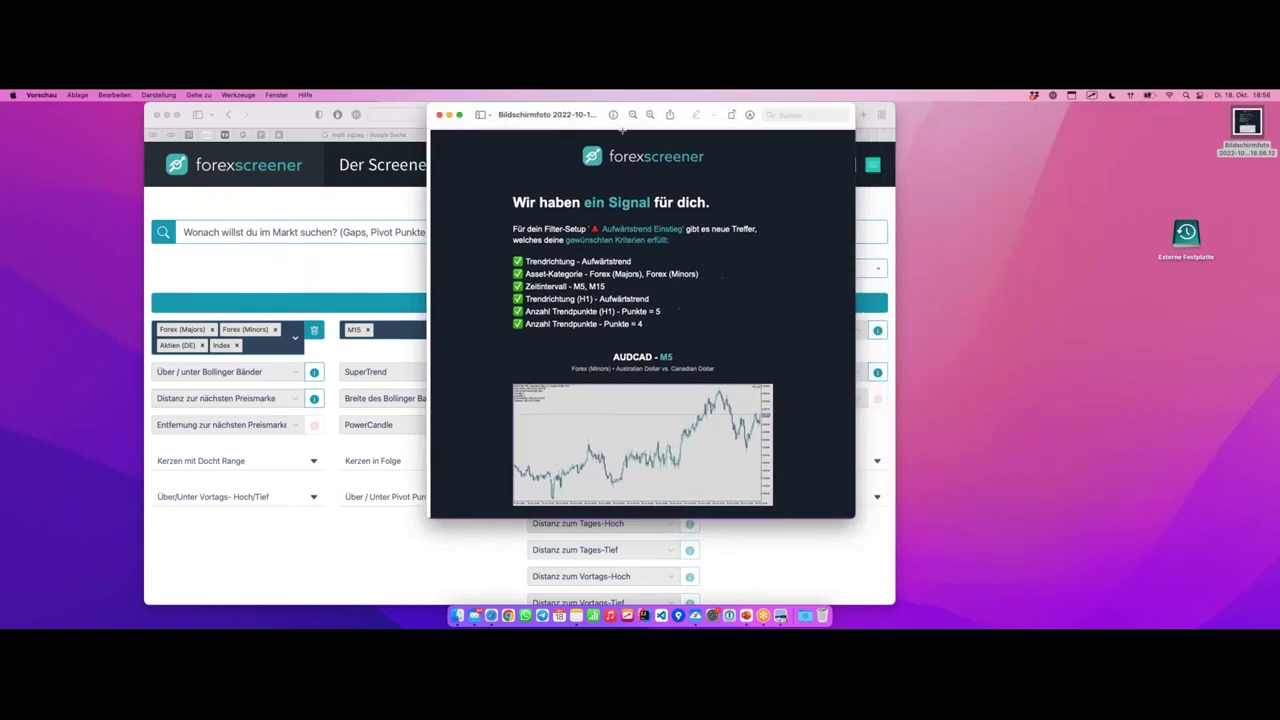
# - Zoom in on the signal message screenshot and enlarge its window so the setup name, criteria and start of the chart show together
pyautogui.click(650, 115)
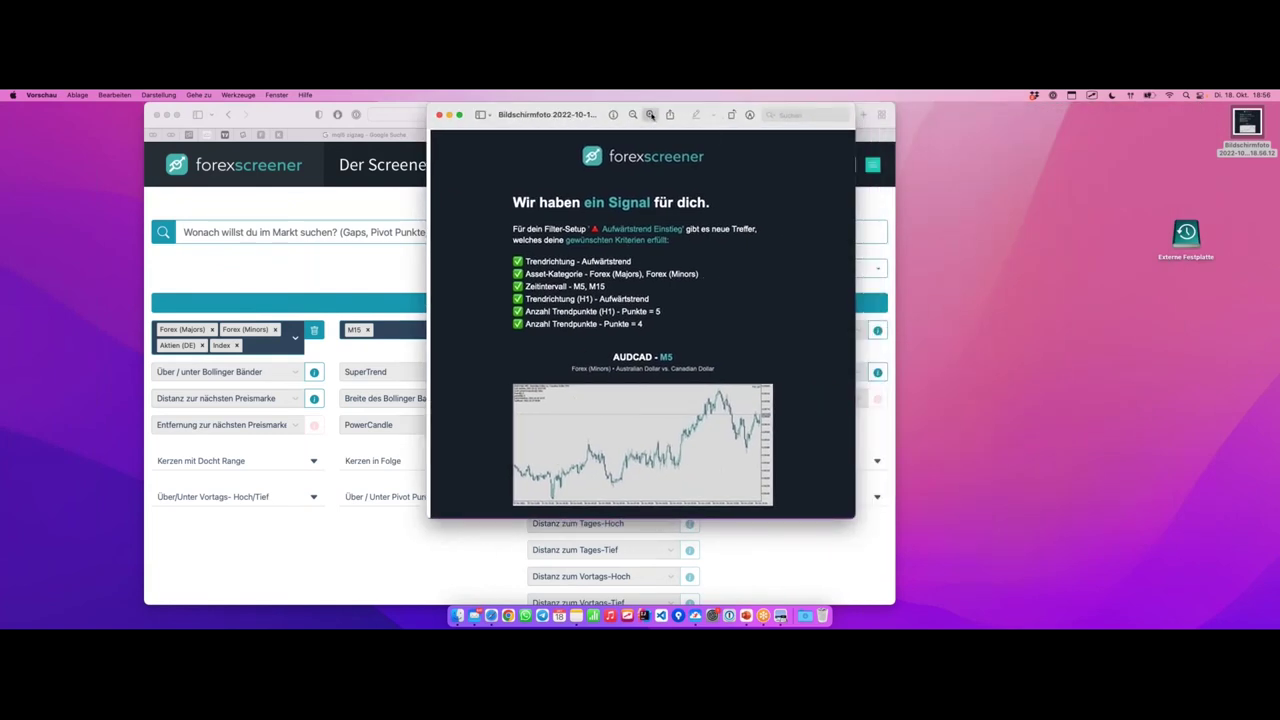
pyautogui.moveTo(427, 517); pyautogui.dragTo(232, 595)
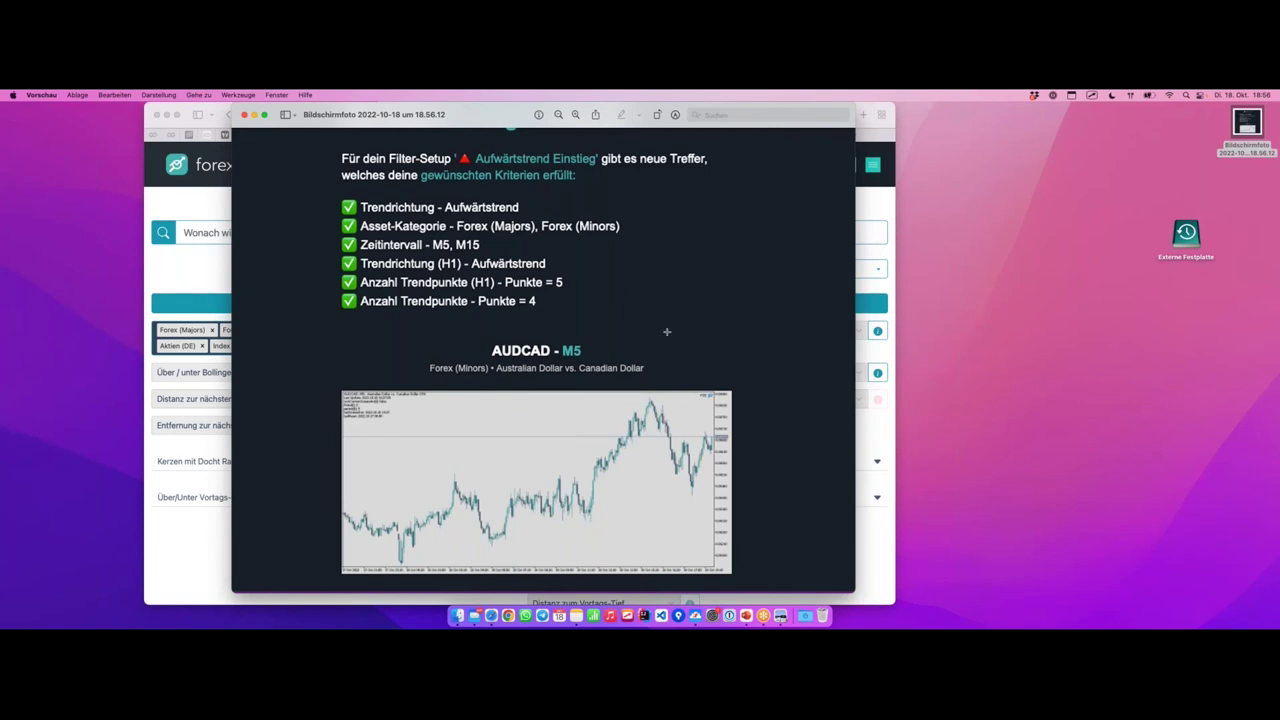
pyautogui.scroll(2, 667, 332)
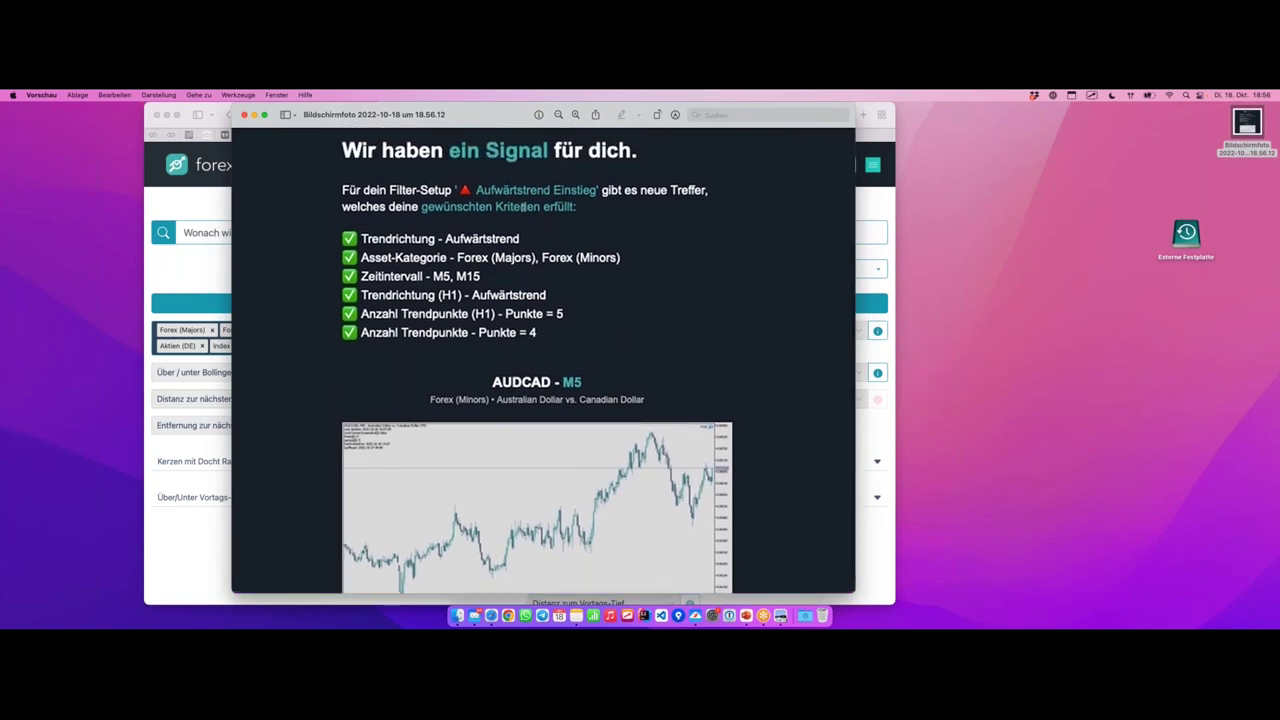
pyautogui.scroll(4, 522, 206)
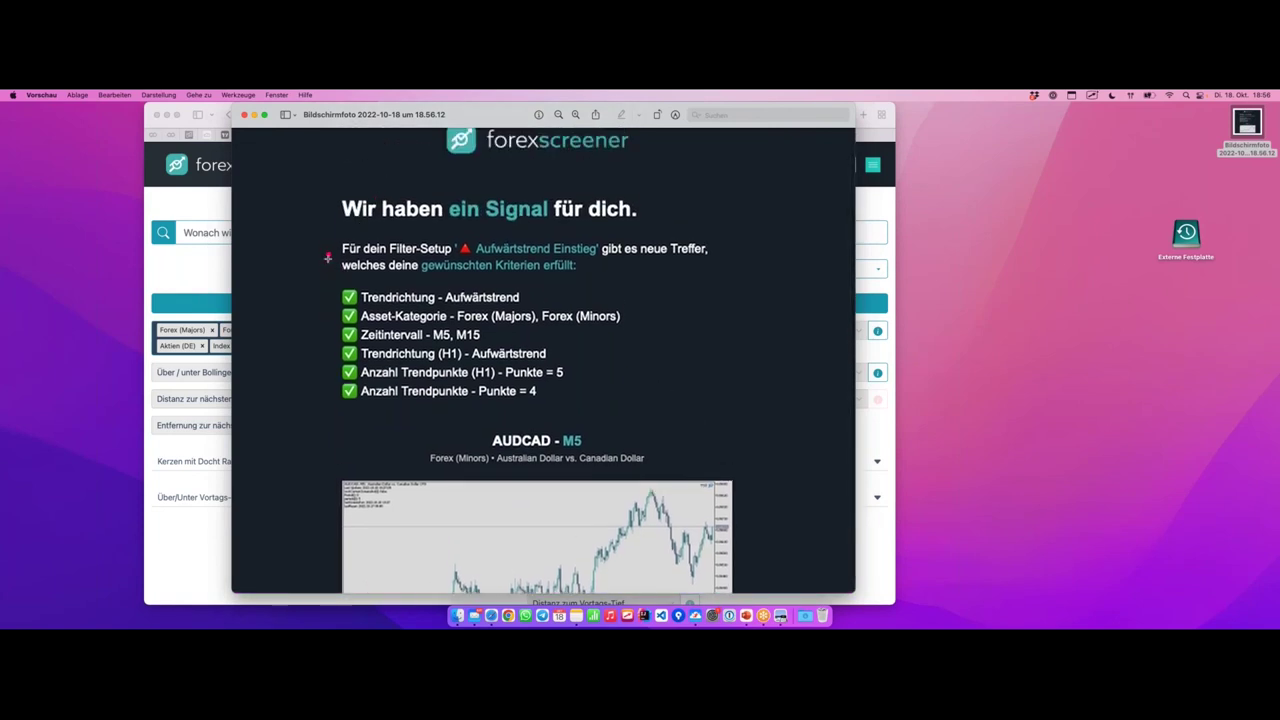
# - Mark the criteria list, the AUDCAD - M5 heading, the setup name and the chart's price movement with temporary red pen strokes
pyautogui.moveTo(322, 268); pyautogui.dragTo(313, 411)
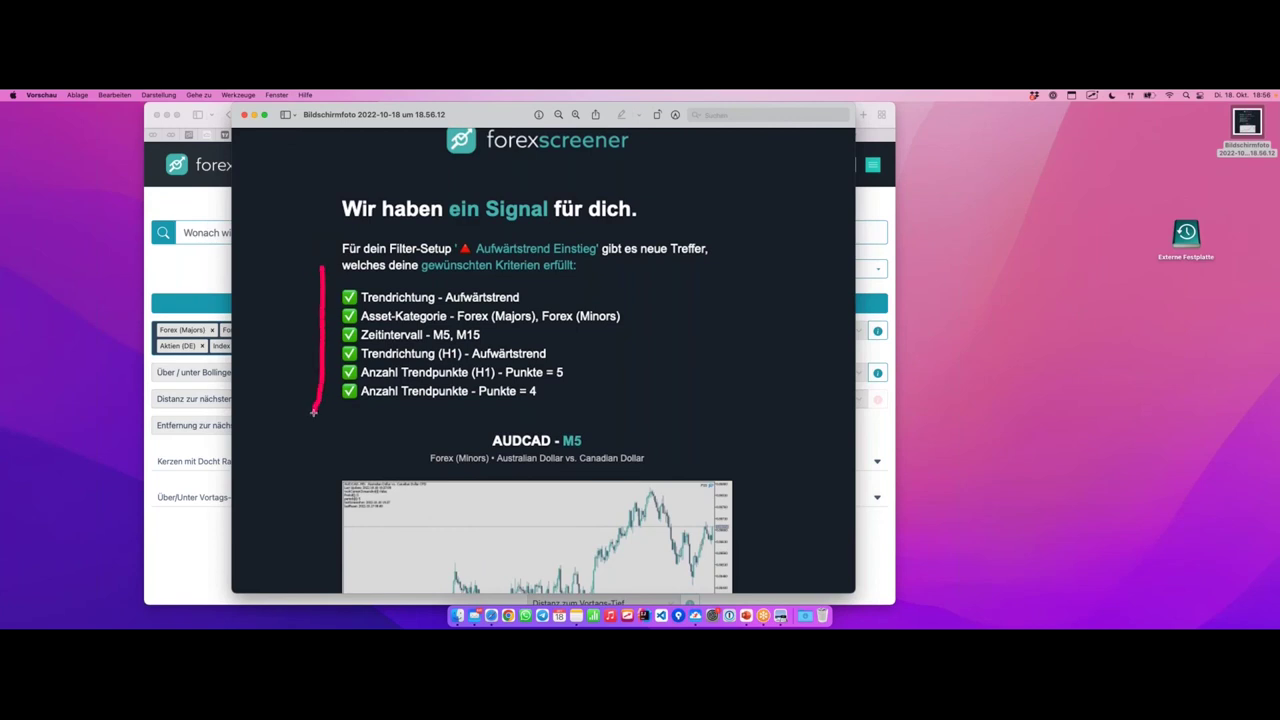
pyautogui.scroll(-6, 604, 259)
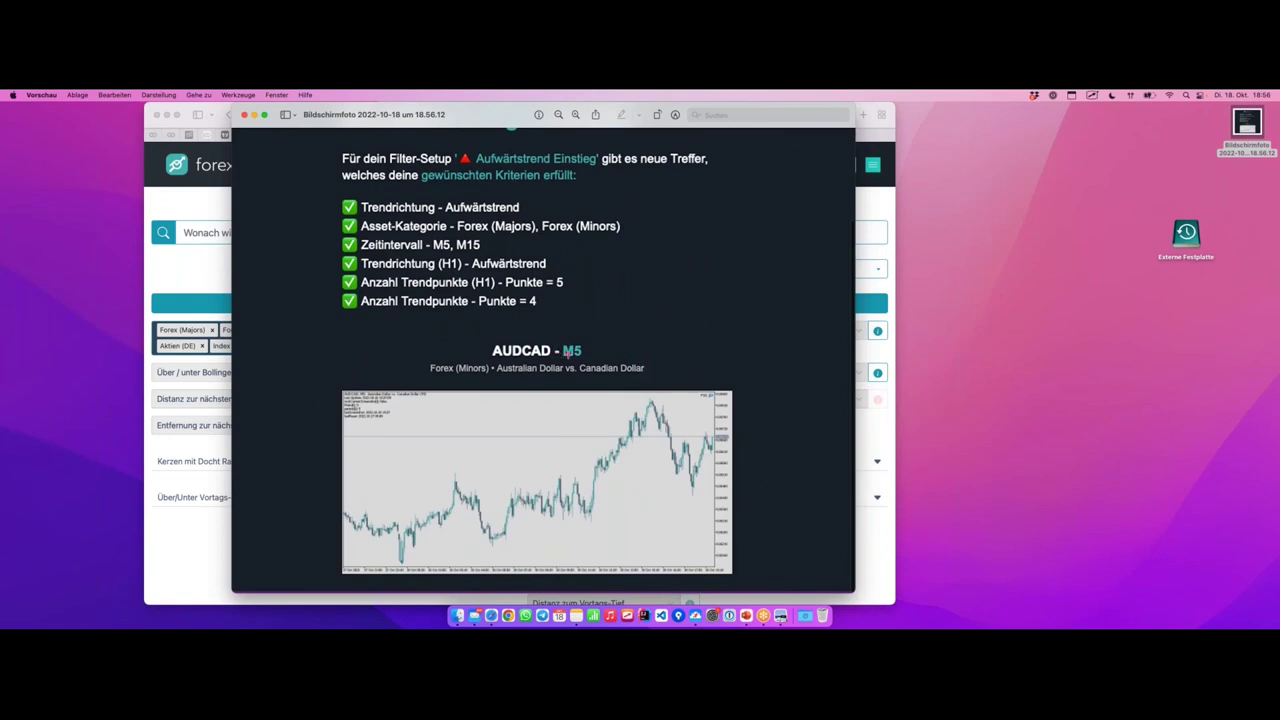
pyautogui.moveTo(507, 361); pyautogui.dragTo(589, 363)
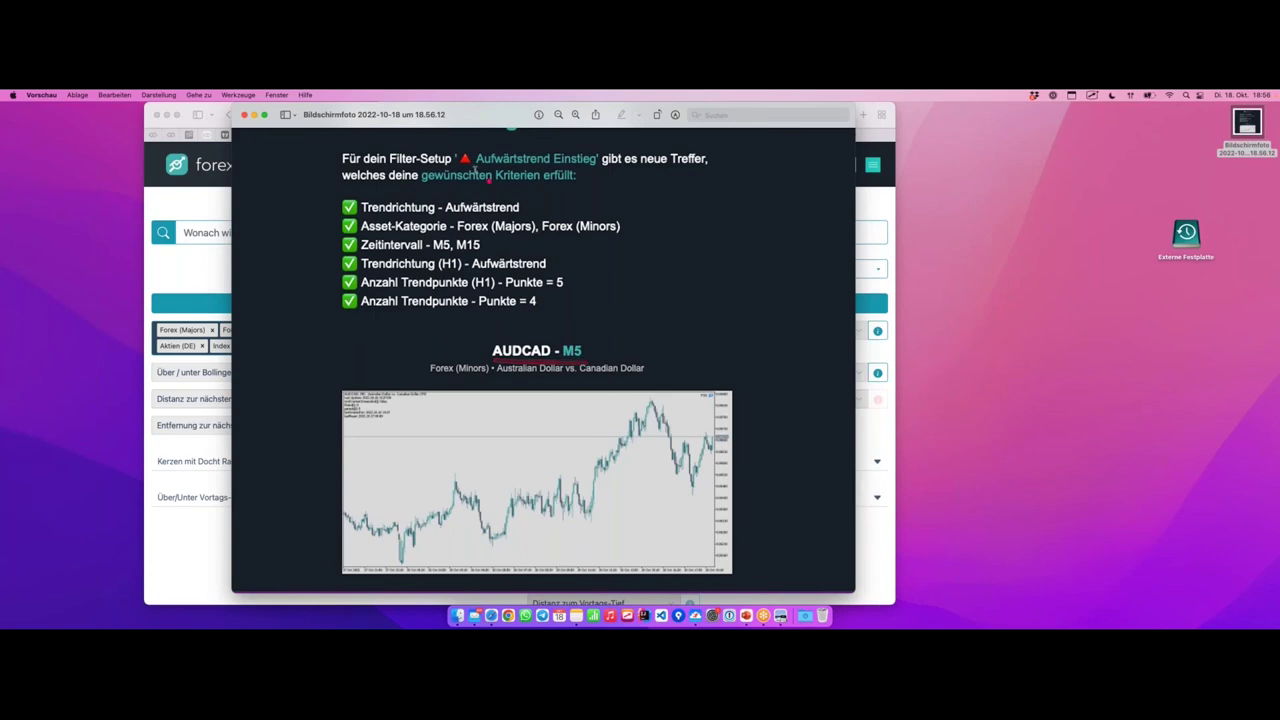
pyautogui.moveTo(458, 167); pyautogui.dragTo(596, 168)
pyautogui.moveTo(401, 563)
pyautogui.mouseDown()
pyautogui.moveTo(448, 480)
pyautogui.moveTo(491, 538)
pyautogui.moveTo(566, 479)
pyautogui.moveTo(597, 526)
pyautogui.moveTo(657, 403)
pyautogui.moveTo(691, 490)
pyautogui.moveTo(715, 436)
pyautogui.mouseUp()
pyautogui.moveTo(490, 360); pyautogui.dragTo(580, 358)
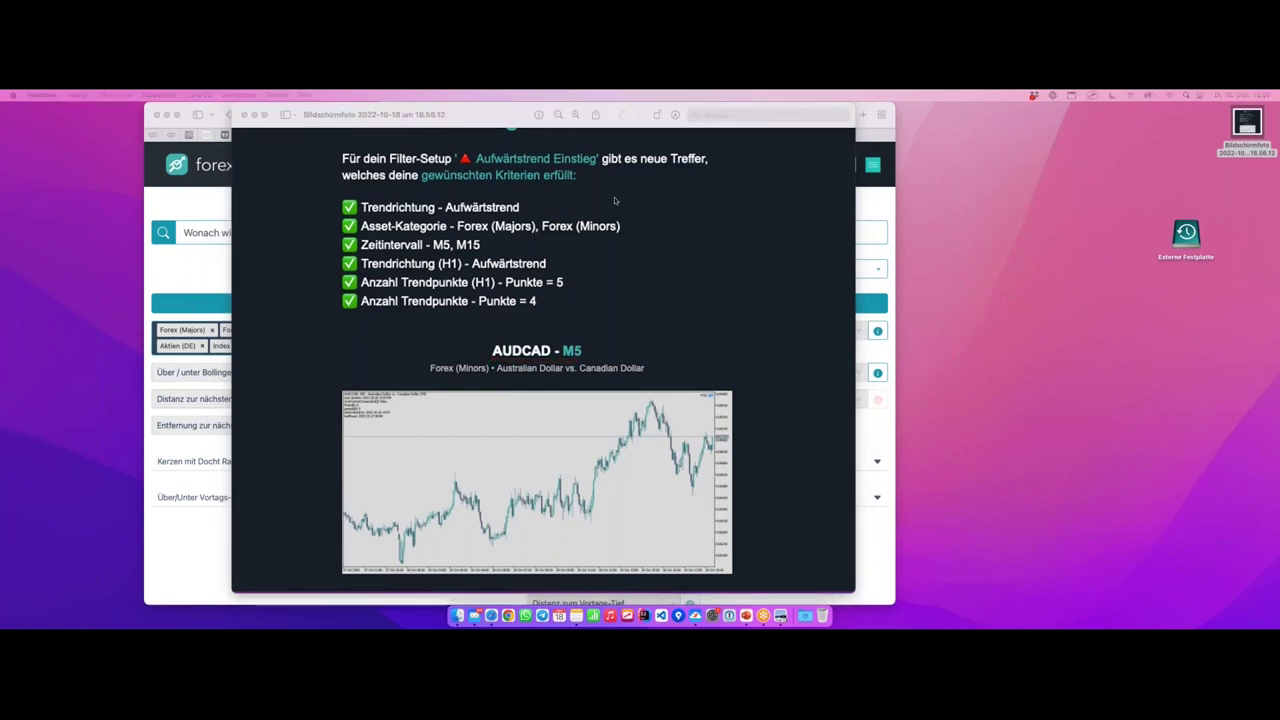
pyautogui.click(688, 303)
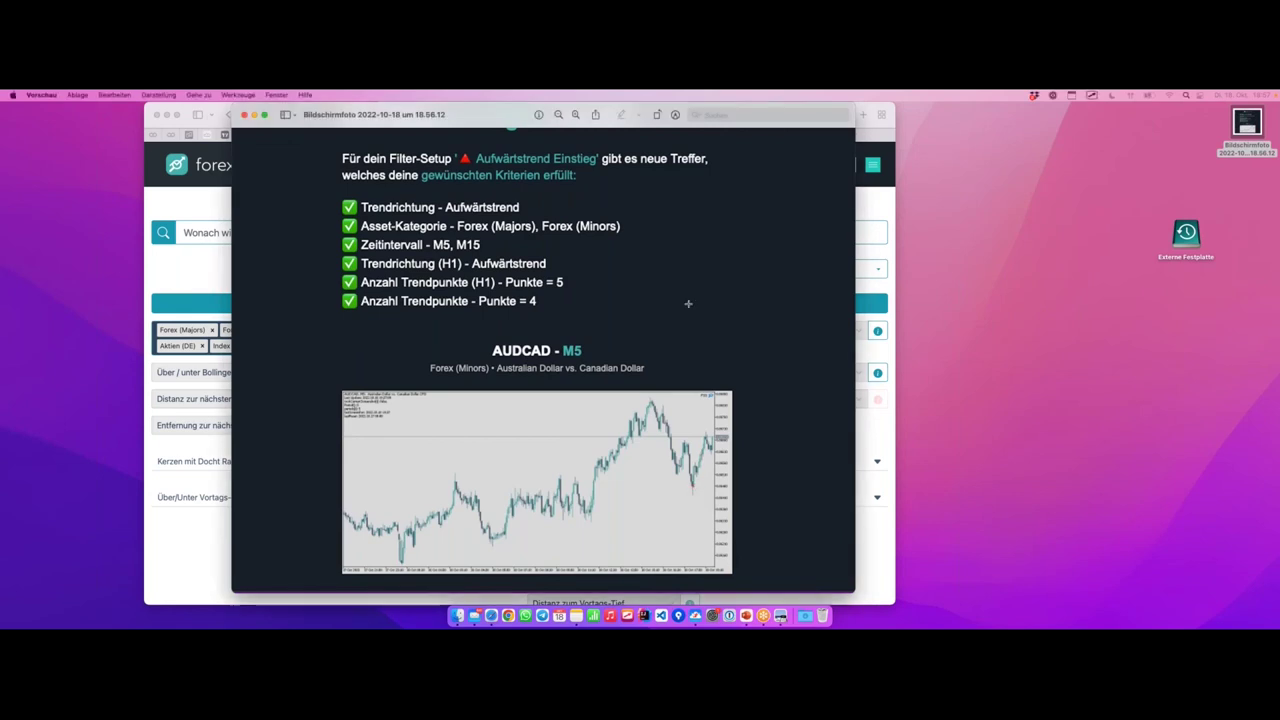
# - Switch to MetaTrader, change the chart's symbol to AUDCAD and view it on the M15, M5 and H1 intervals
pyautogui.hotkey('ctrl', 'Right')
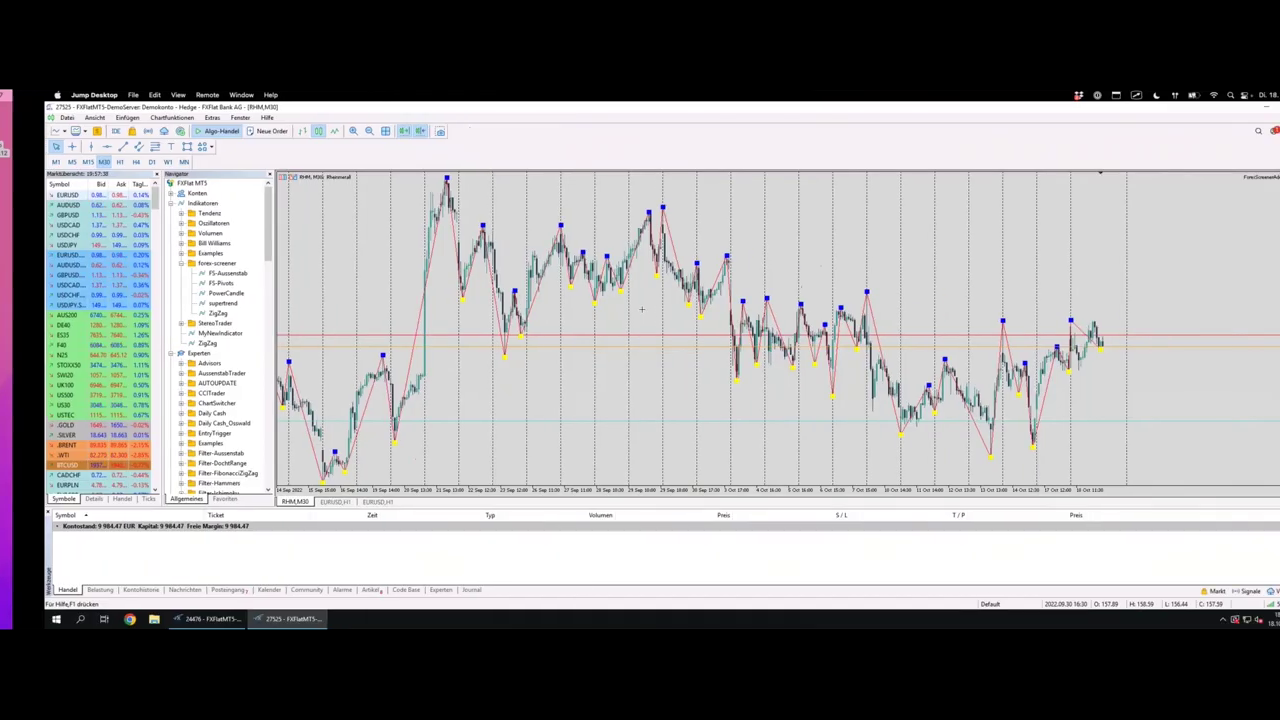
pyautogui.write('AUD')
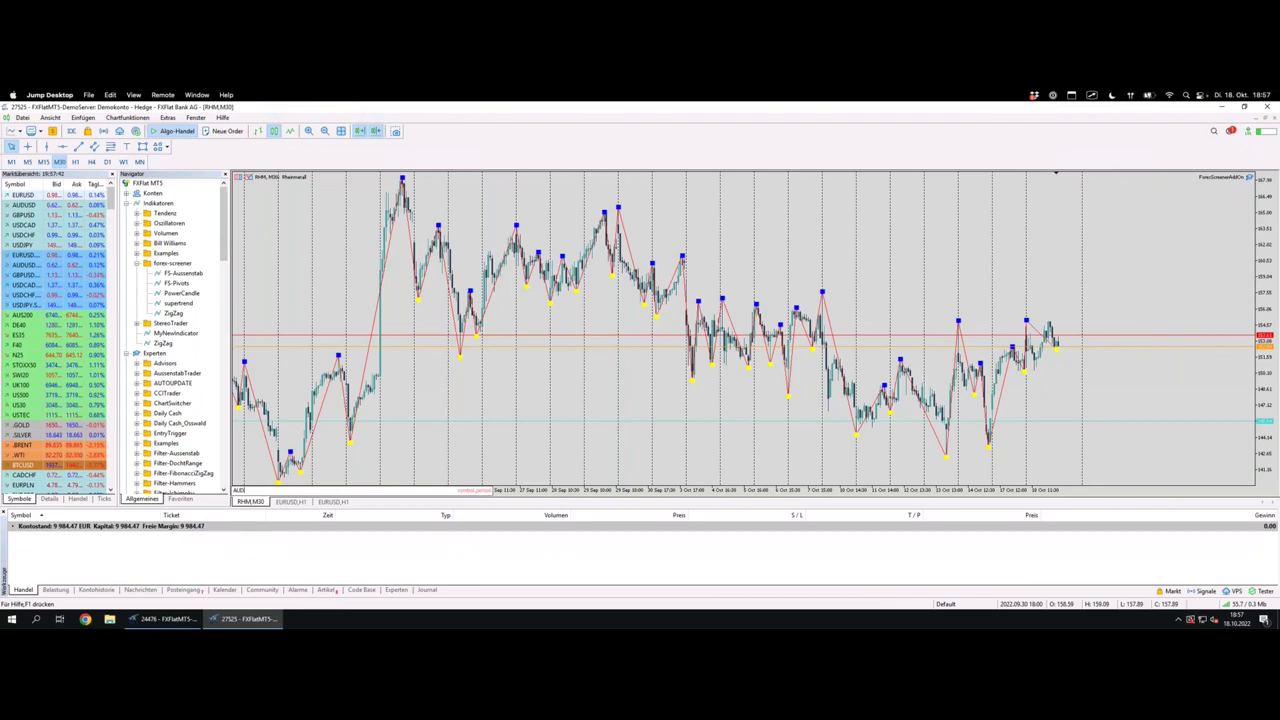
pyautogui.write('CAD')
pyautogui.press('Return')
pyautogui.click(38, 162)
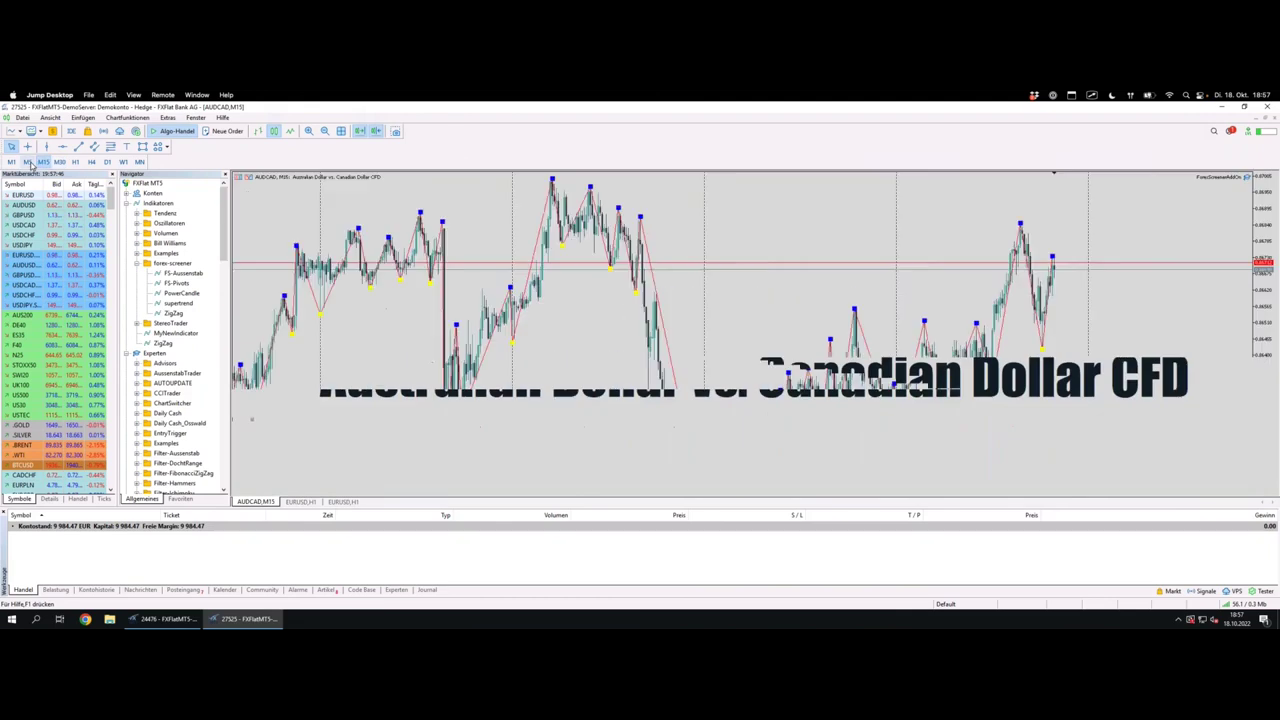
pyautogui.click(28, 162)
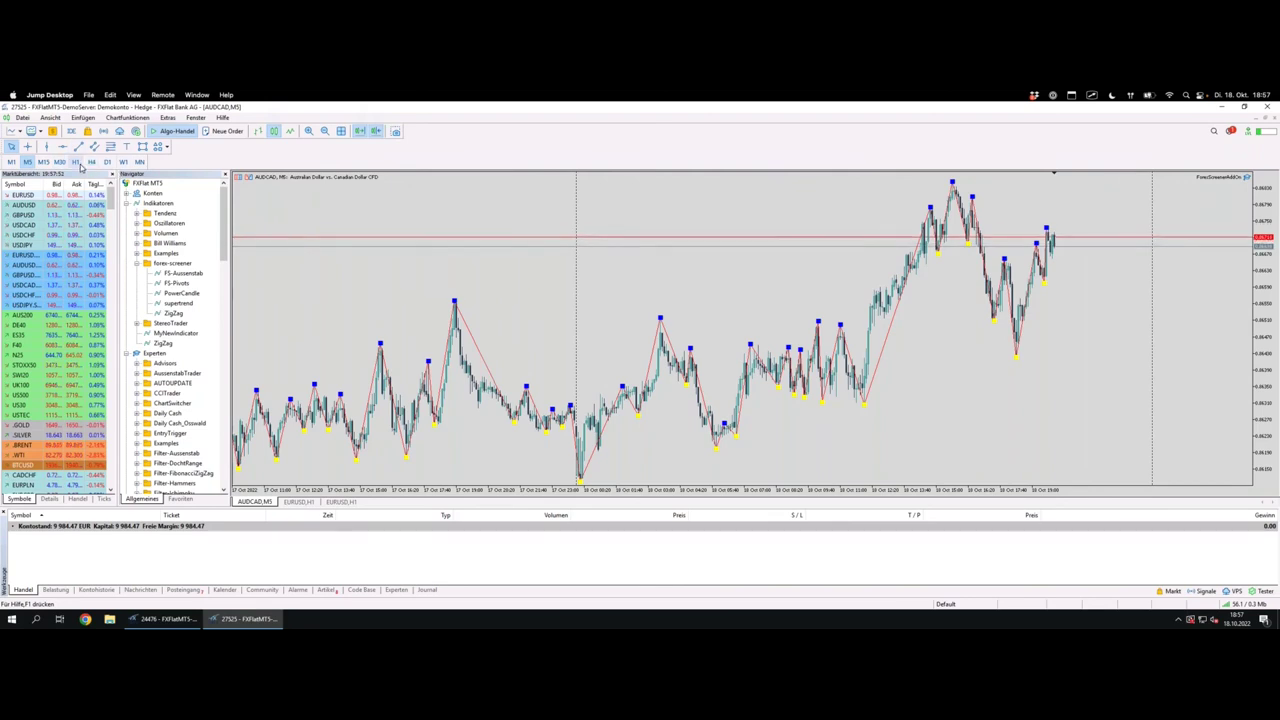
pyautogui.click(78, 163)
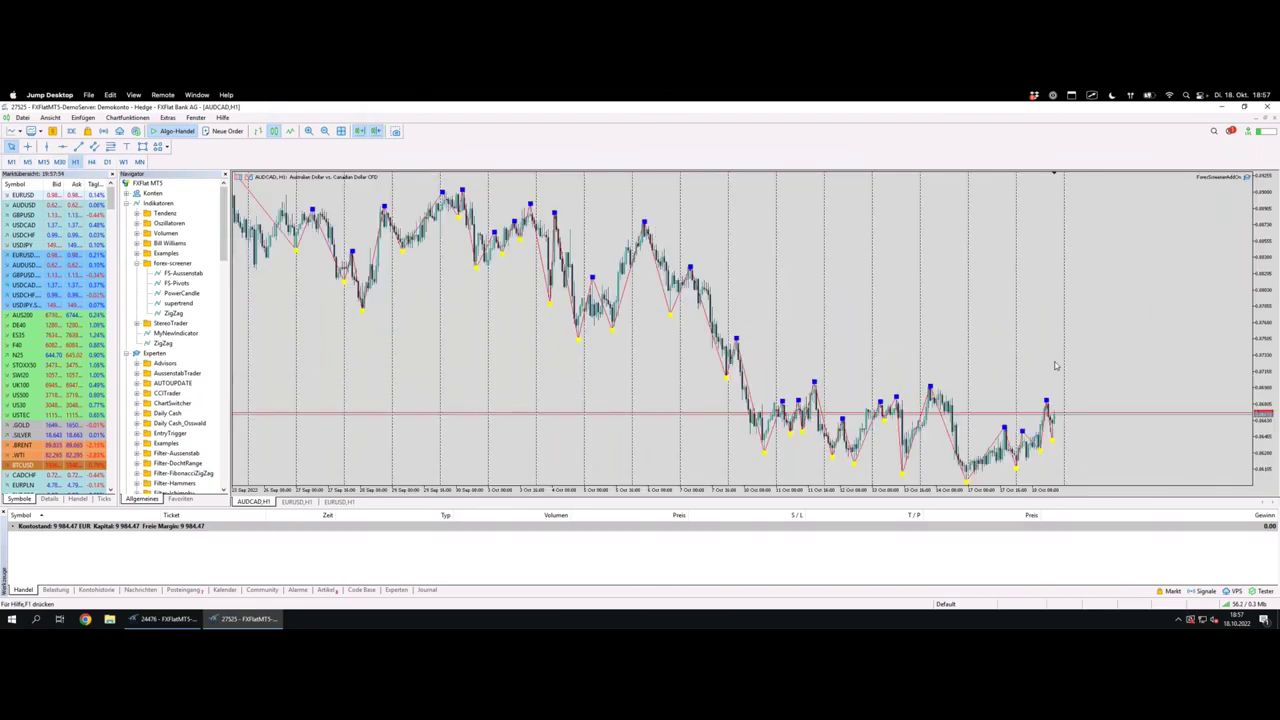